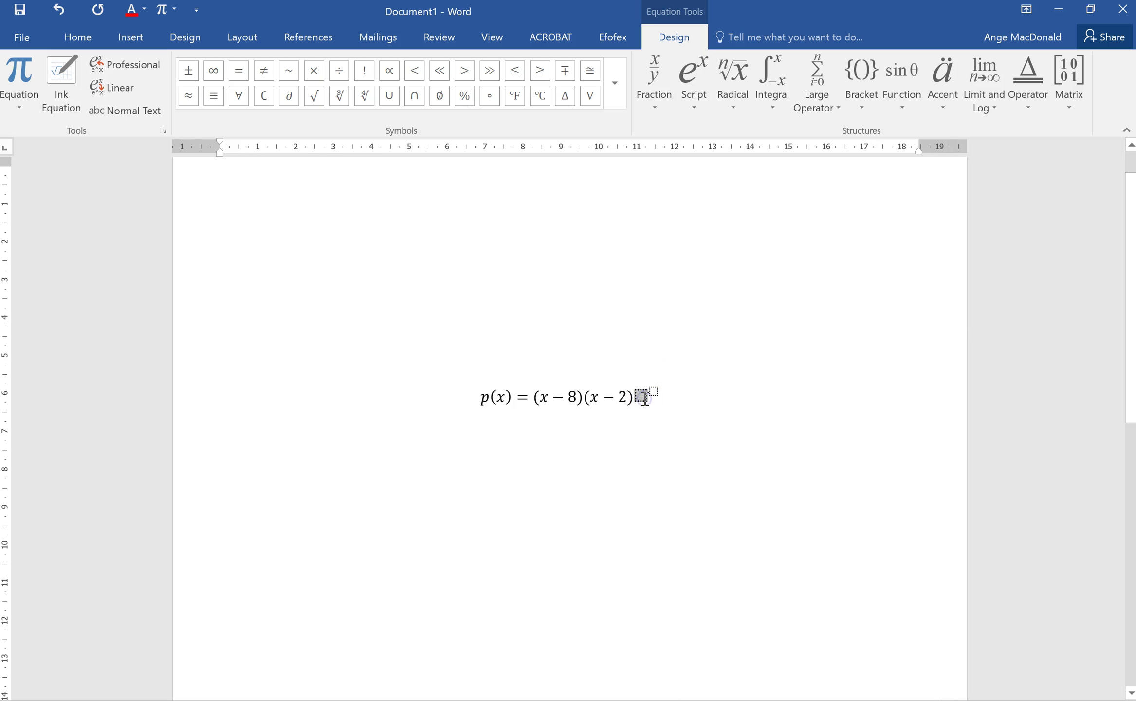
Fill the superscript structure at the end of the equation with (x + 4) as base and 2 as exponent.
type("(x-4")
type(")")
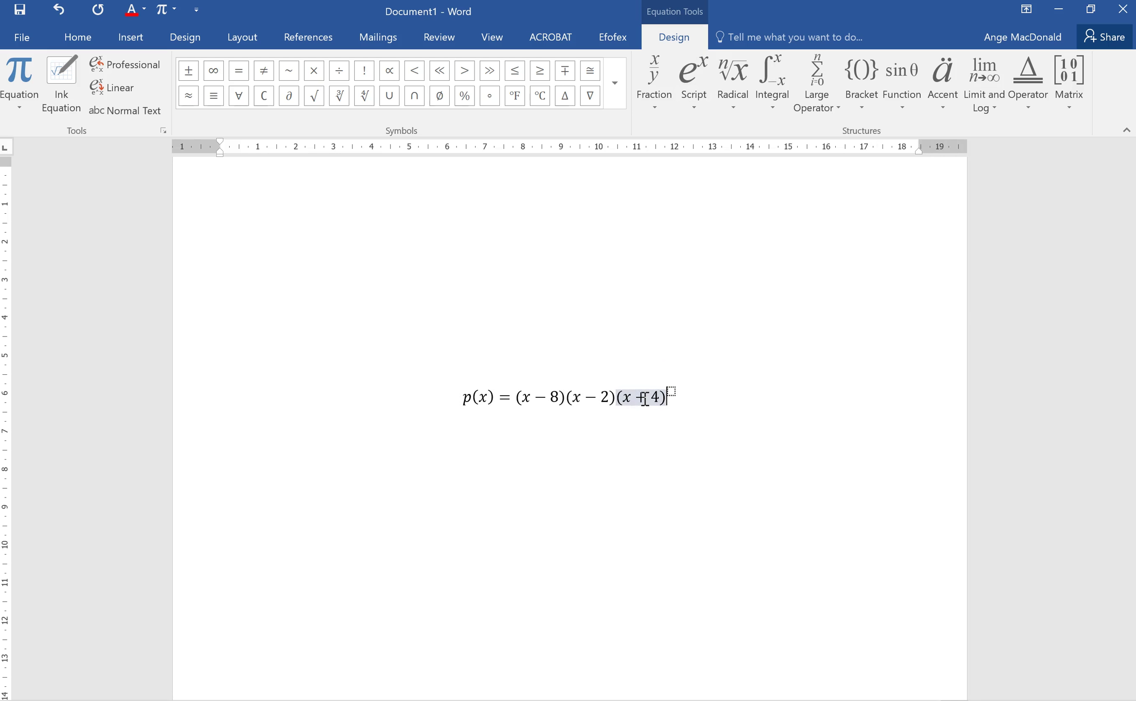
key("Right")
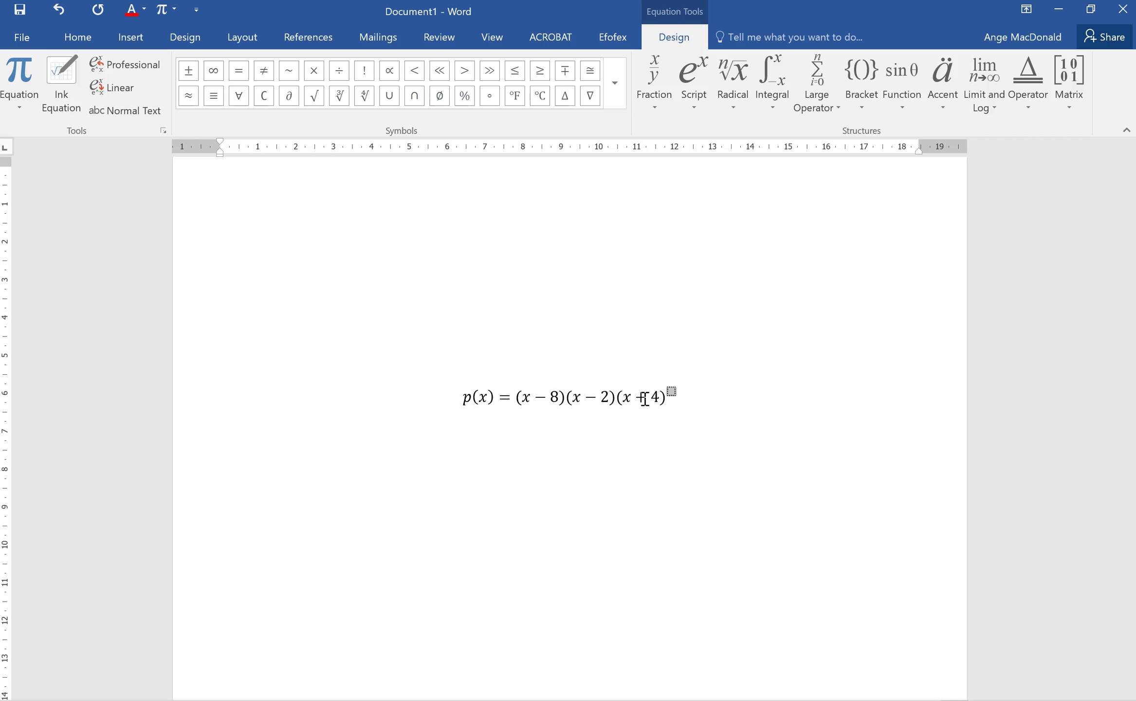
type("2")
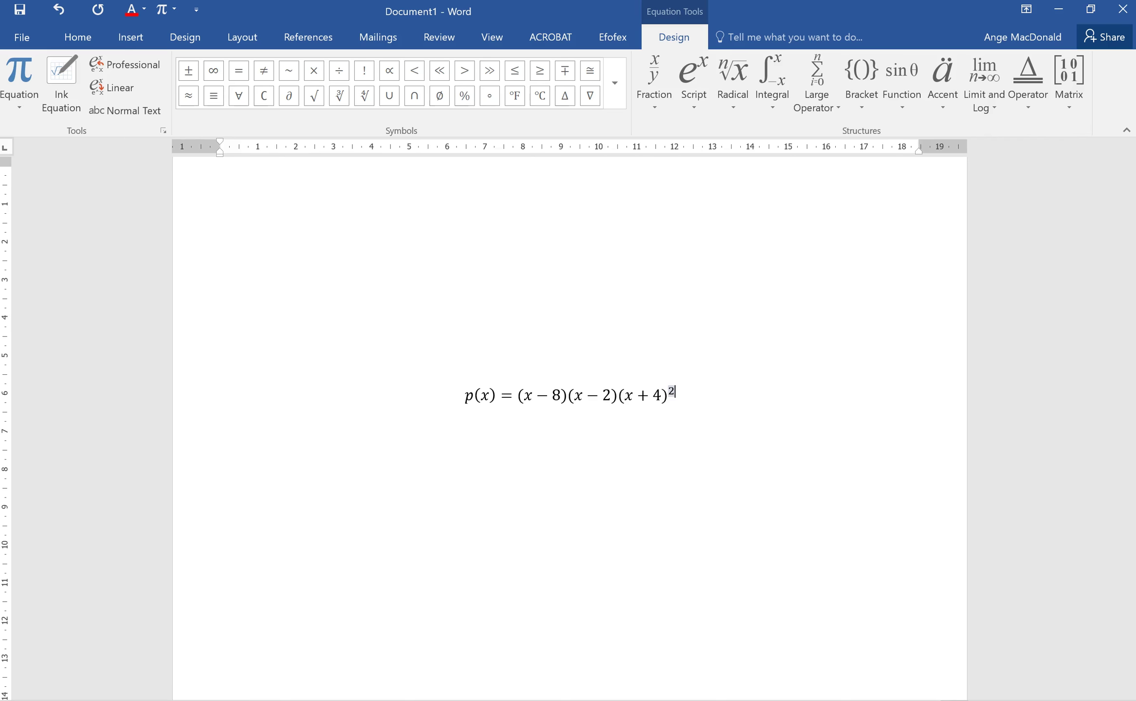
left_click(662, 88)
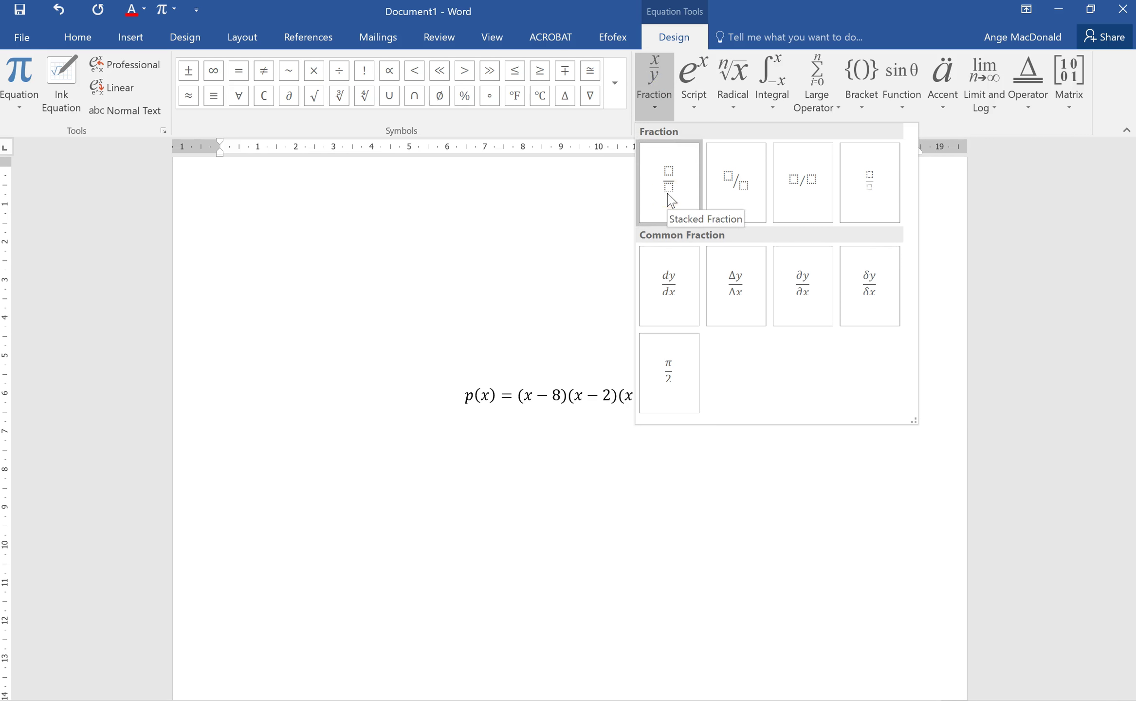
left_click(740, 87)
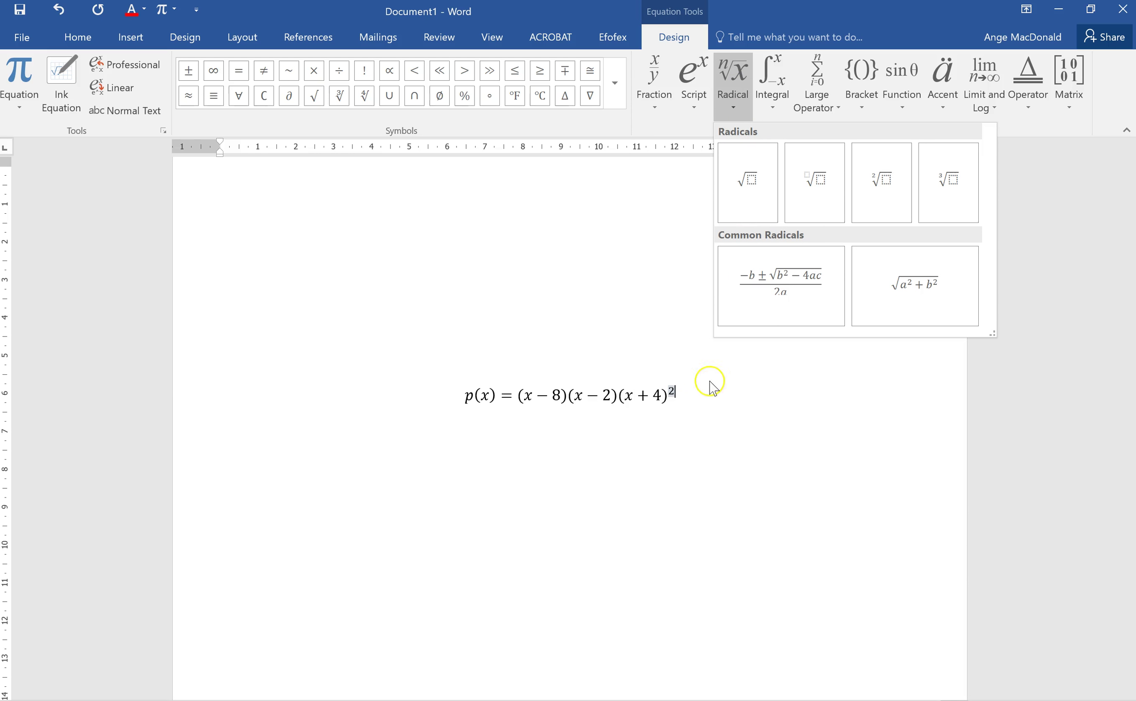
left_click(699, 393)
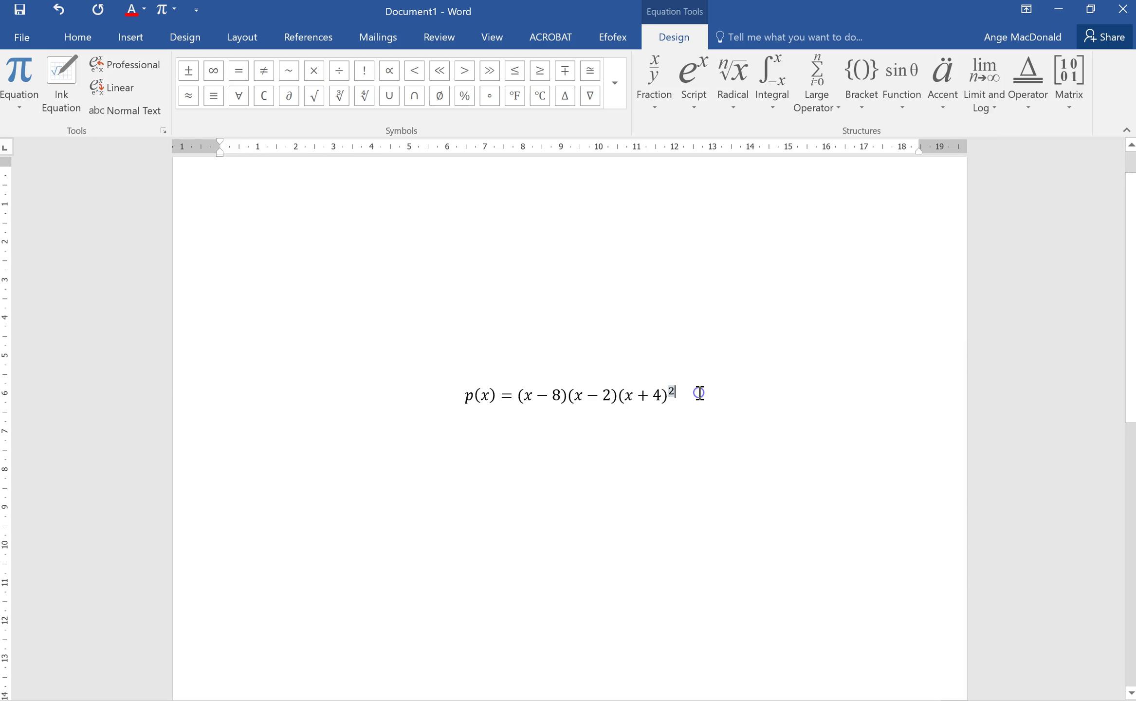
Delete the squared (x + 4) factor from the end of the equation.
key("BackSpace")
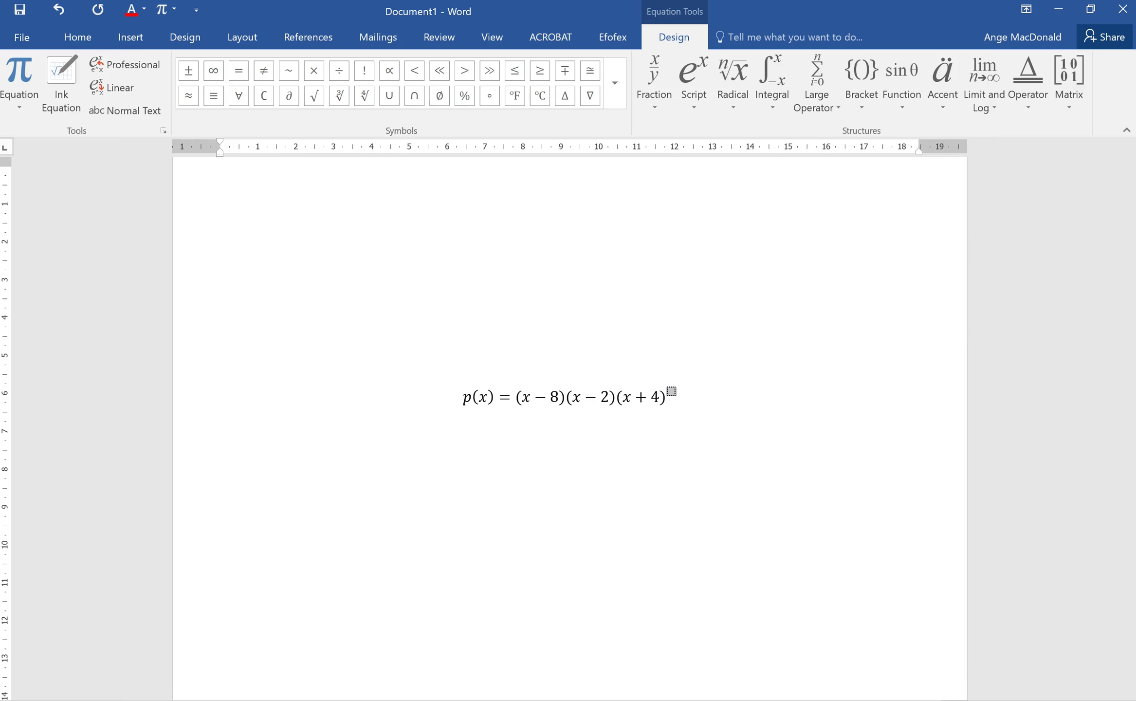
key("BackSpace")
key("BackSpace")
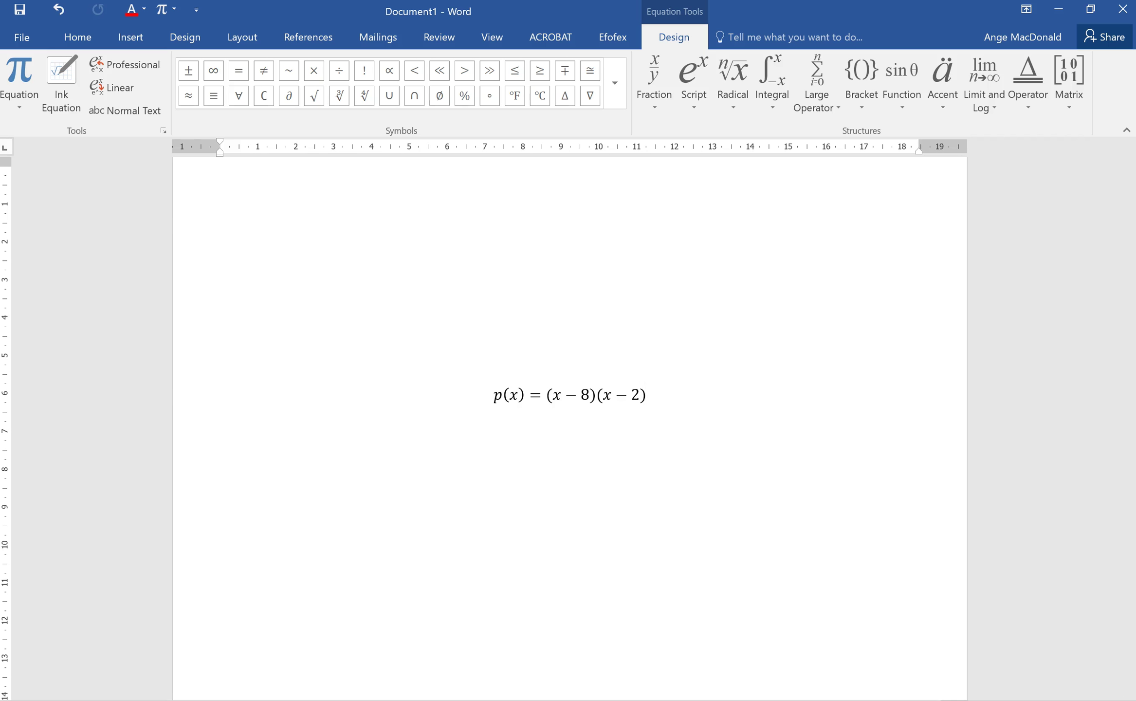
Apply a superscript structure to the existing (x − 2) factor and enter 3 as its exponent.
key("shift+Left")
key("shift+Left")
key("shift+Left")
key("shift+Left")
key("shift+Left")
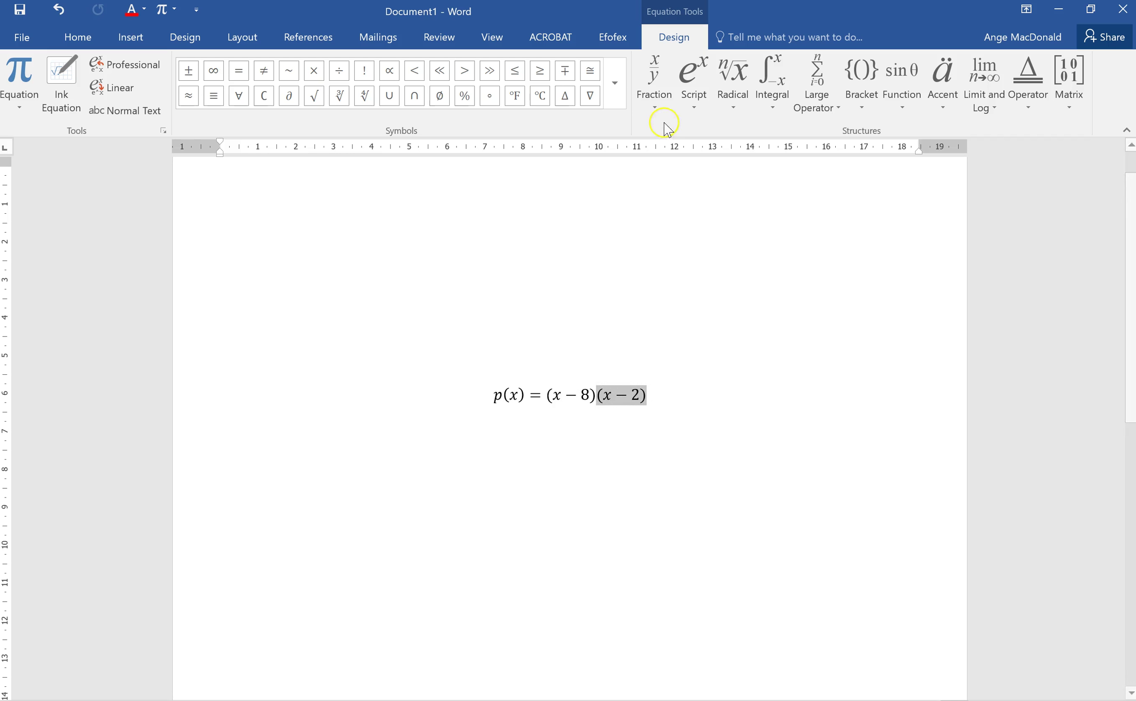
left_click(693, 83)
left_click(694, 84)
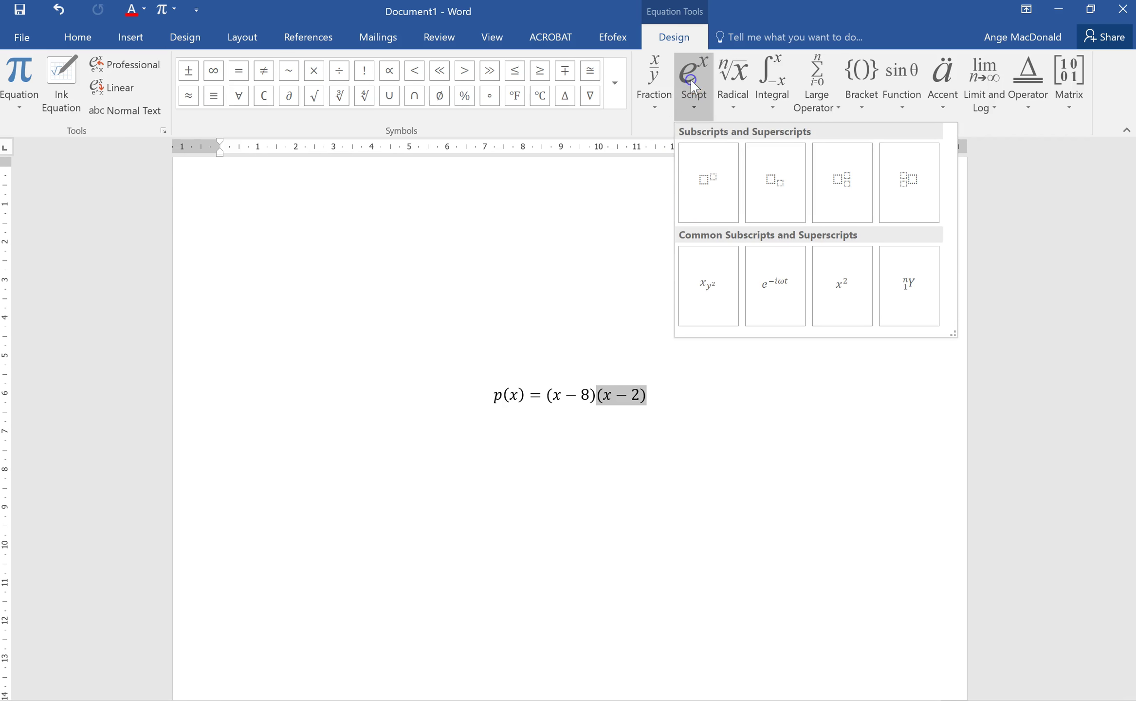
left_click(704, 180)
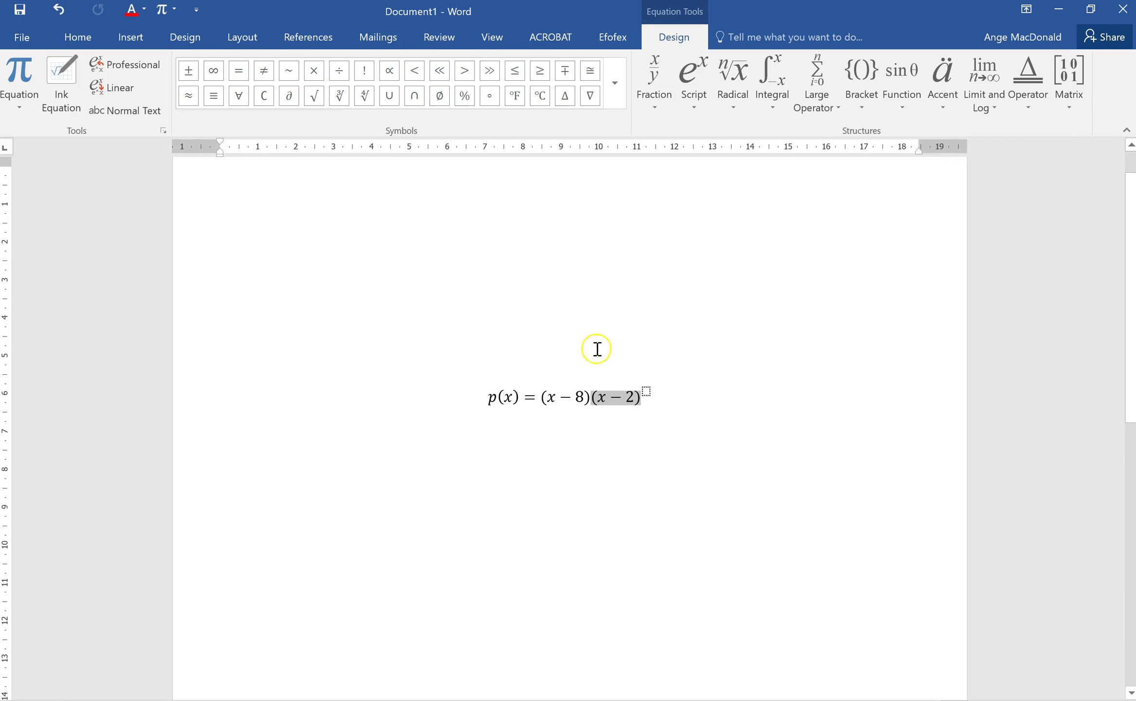
left_click(647, 392)
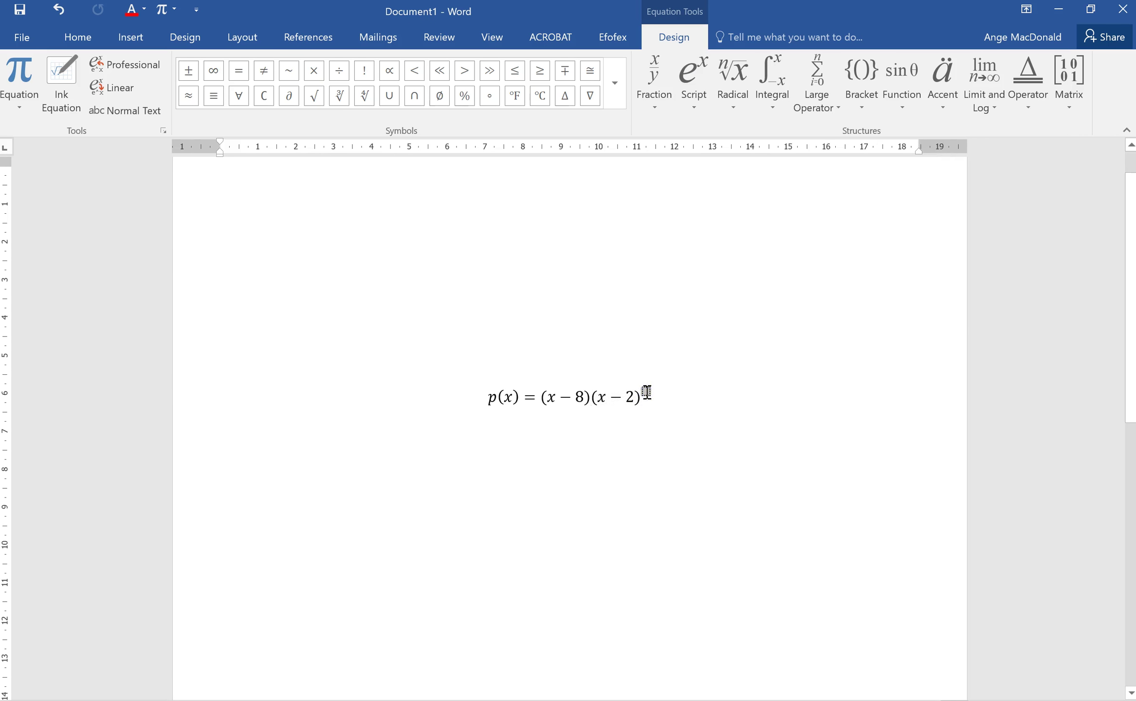
type("3")
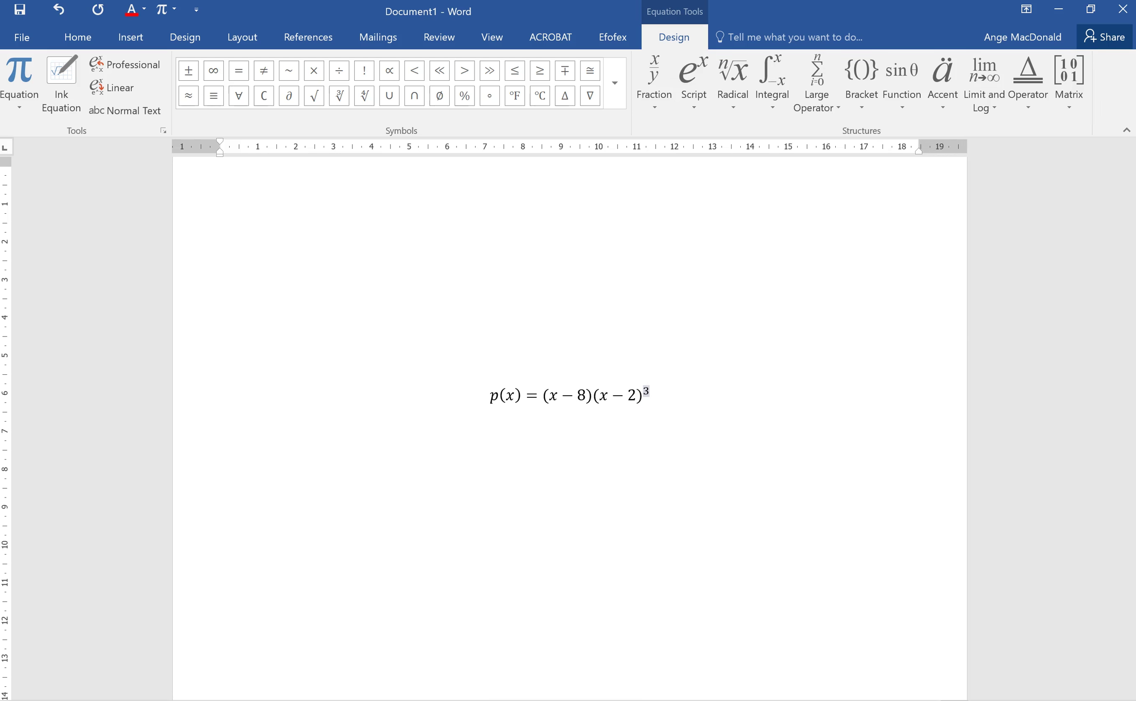
Delete the cubed (x − 2) factor so that the equation ends after (x − 8).
key("BackSpace")
key("BackSpace")
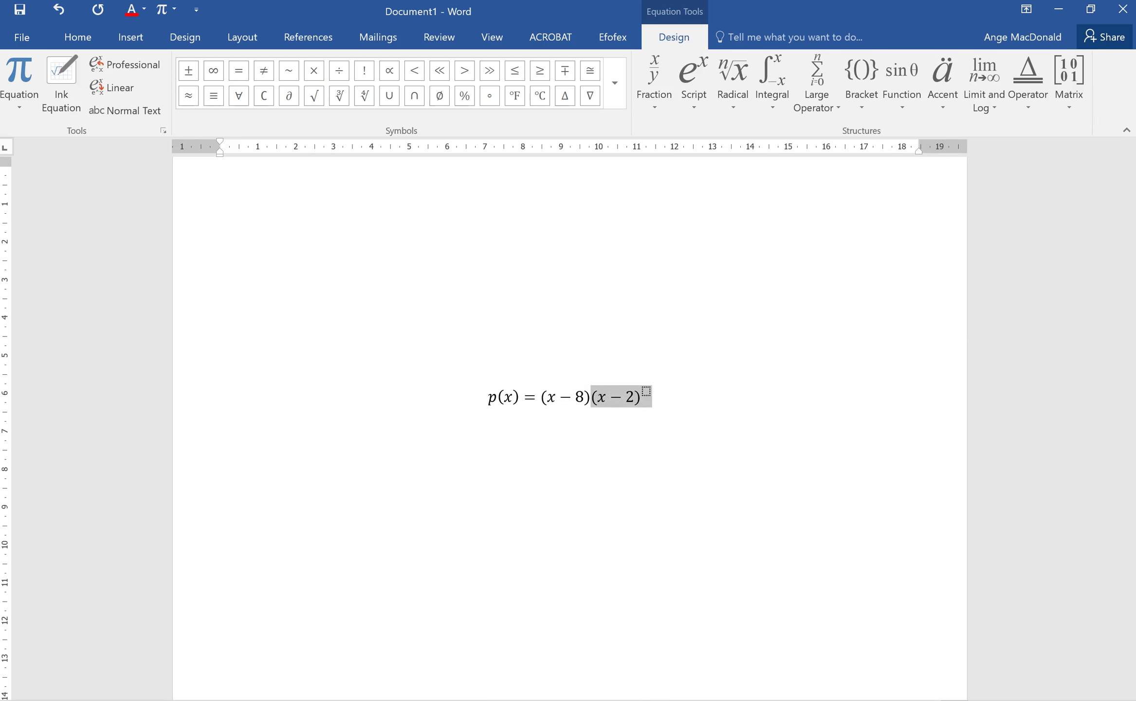
key("BackSpace")
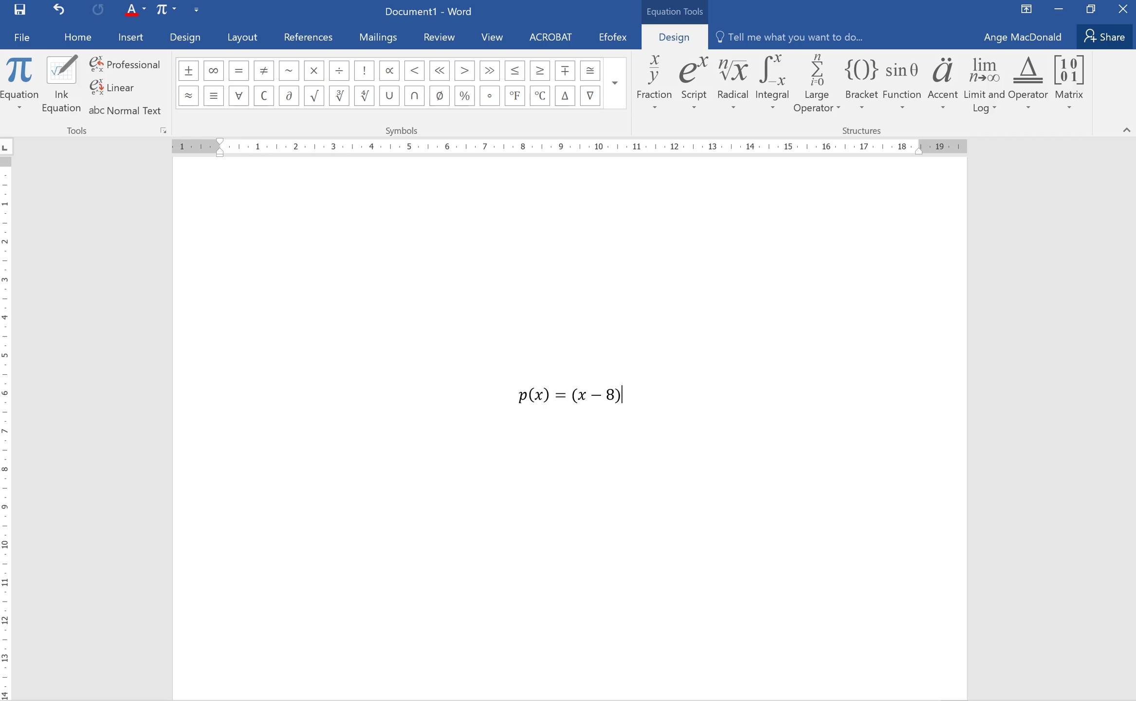
Complete the equation with the factors (x − 2)(x + 4)(x + 6) and start a new paragraph below it.
type("(x")
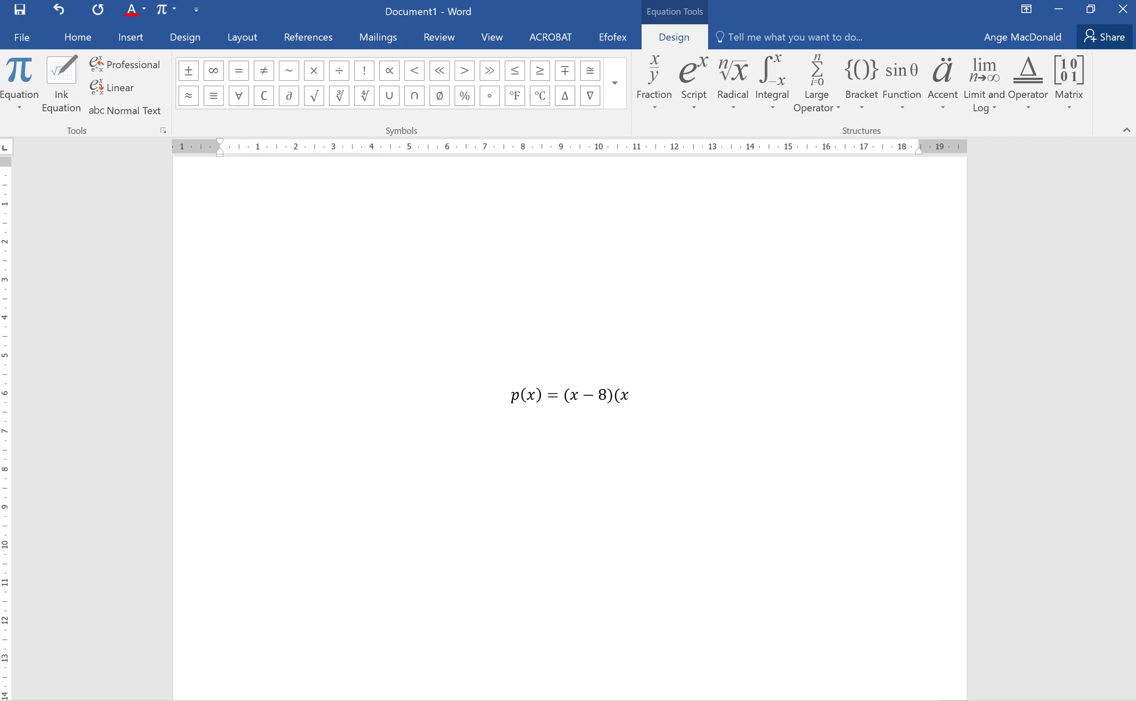
type("-2")
type(")(x")
type("+4)")
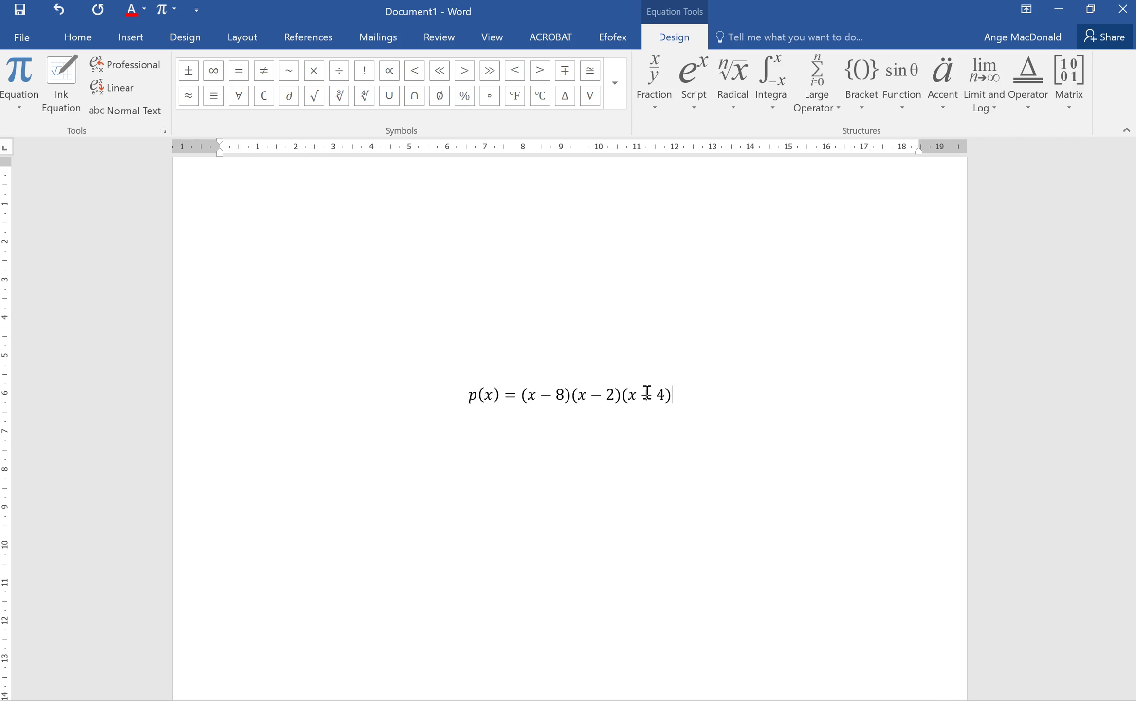
type("(")
type("x=^")
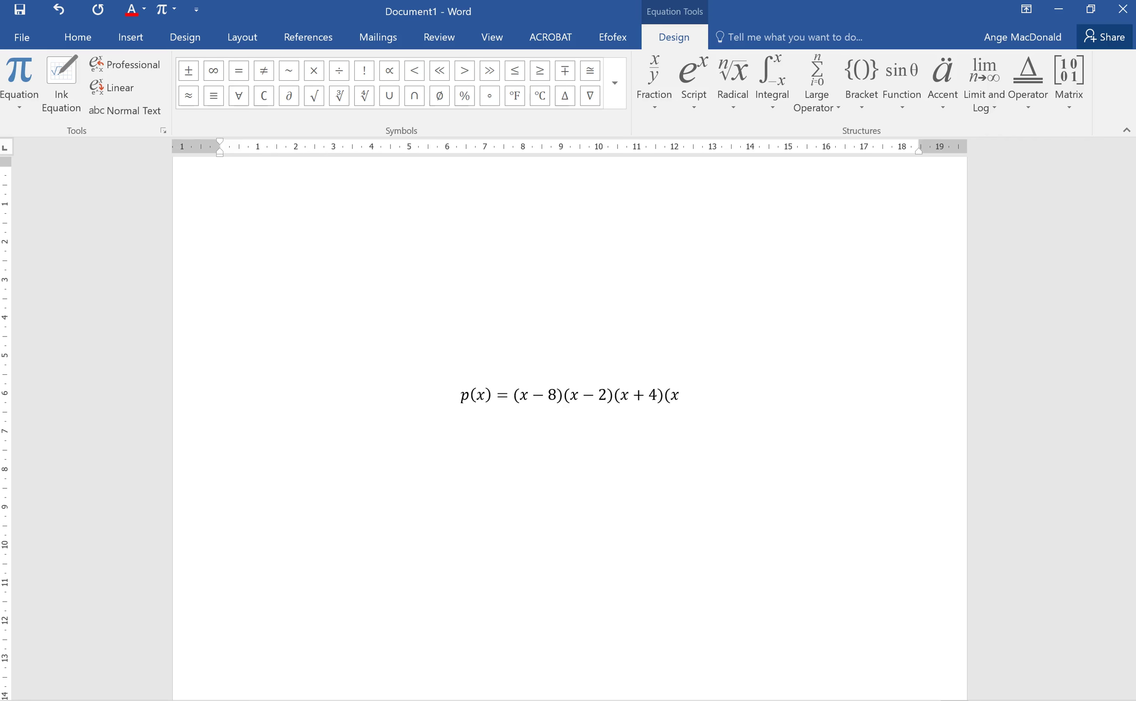
key("BackSpace")
key("BackSpace")
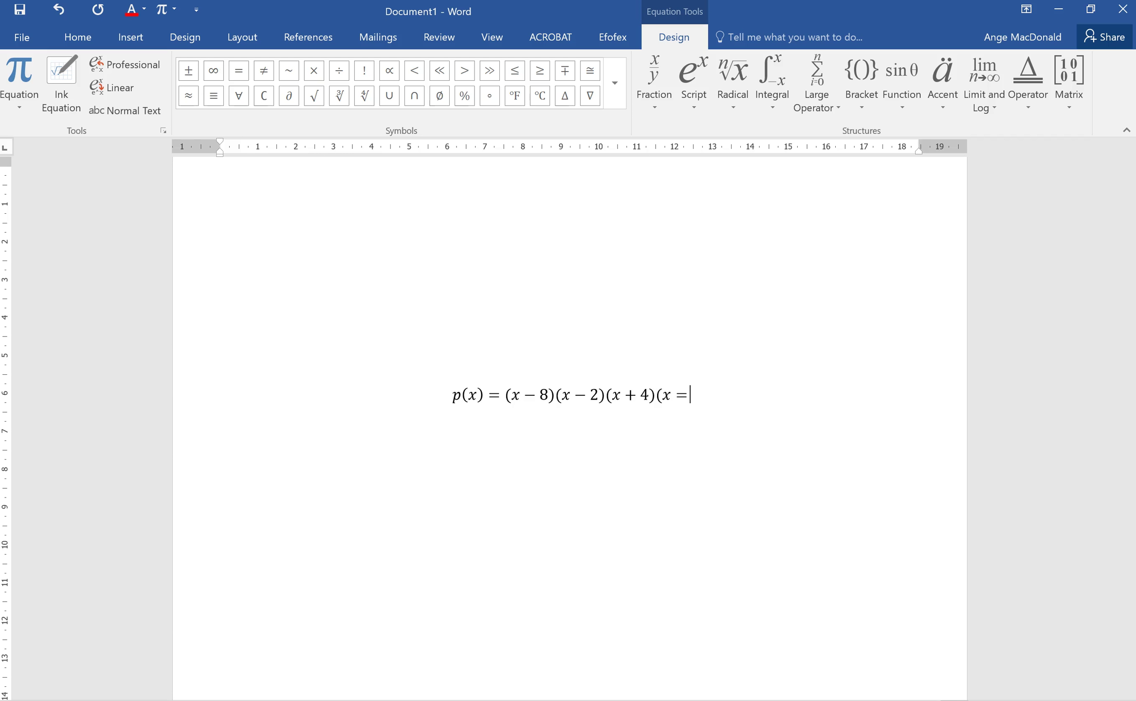
type("+ ")
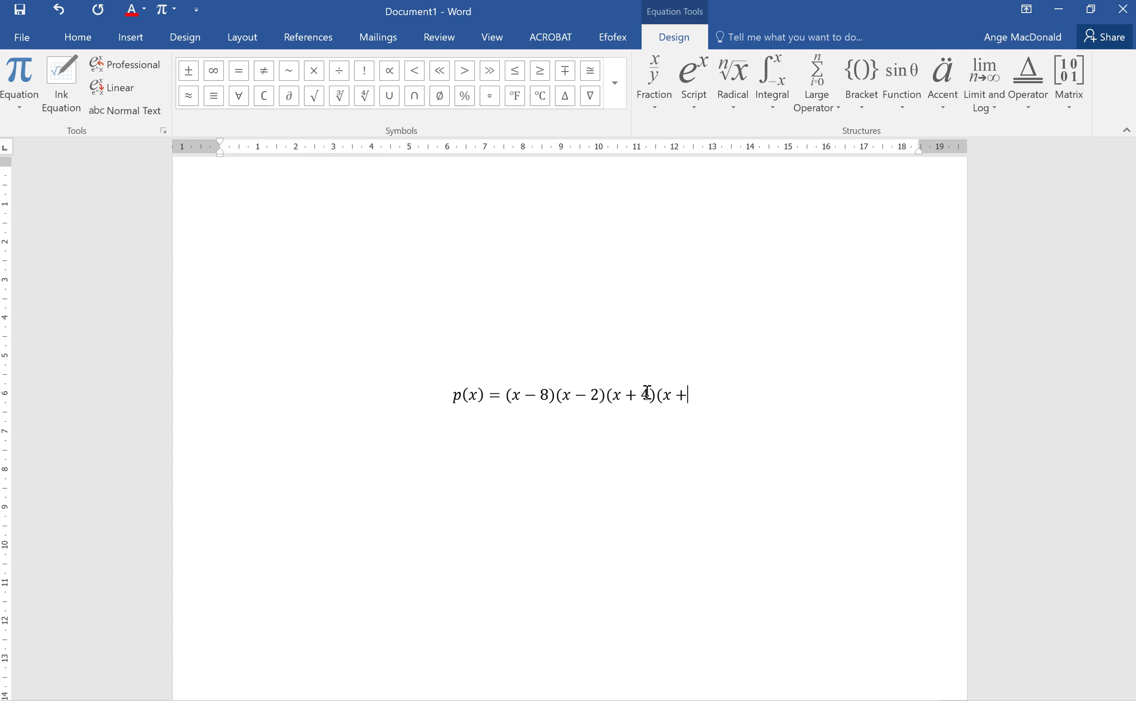
type("6)")
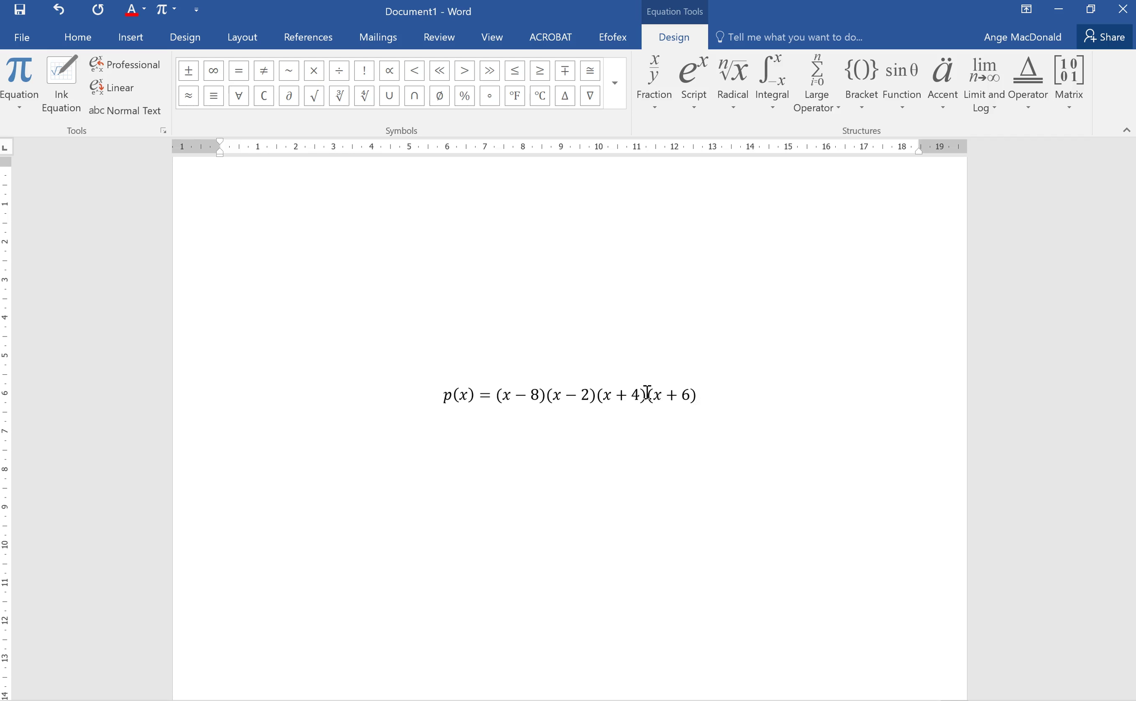
key("Return")
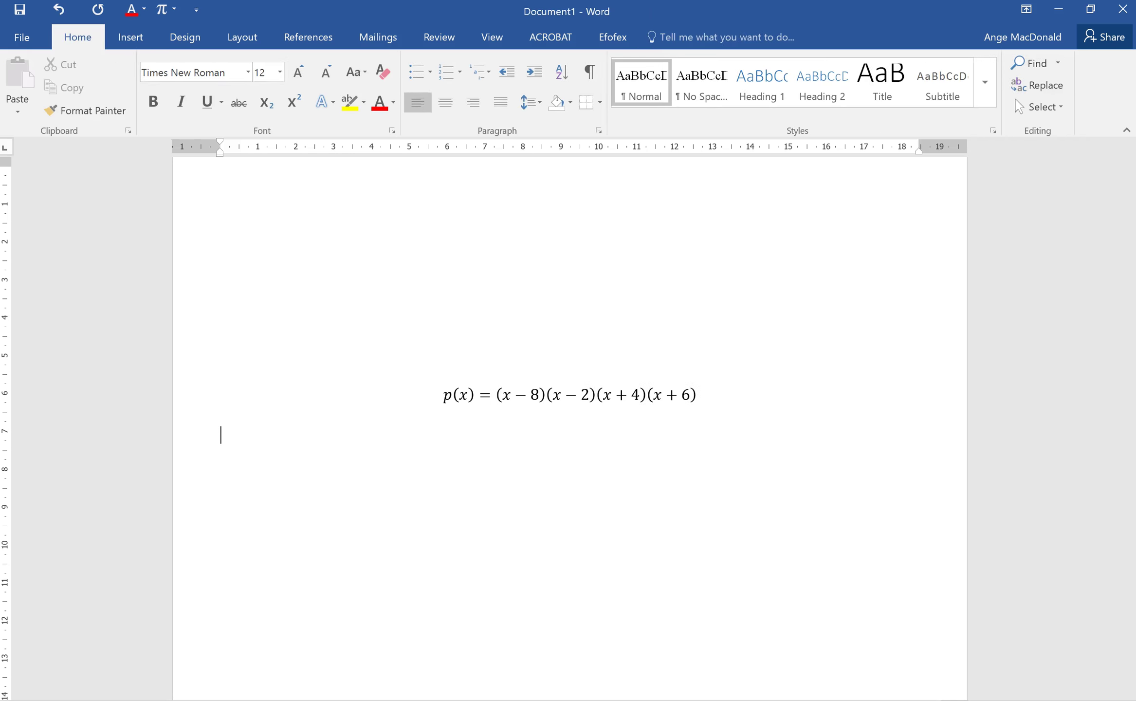
Left-align the equation and enter the filler text "Jjfjkjfk;e" in front of it on the same line.
left_click(394, 389)
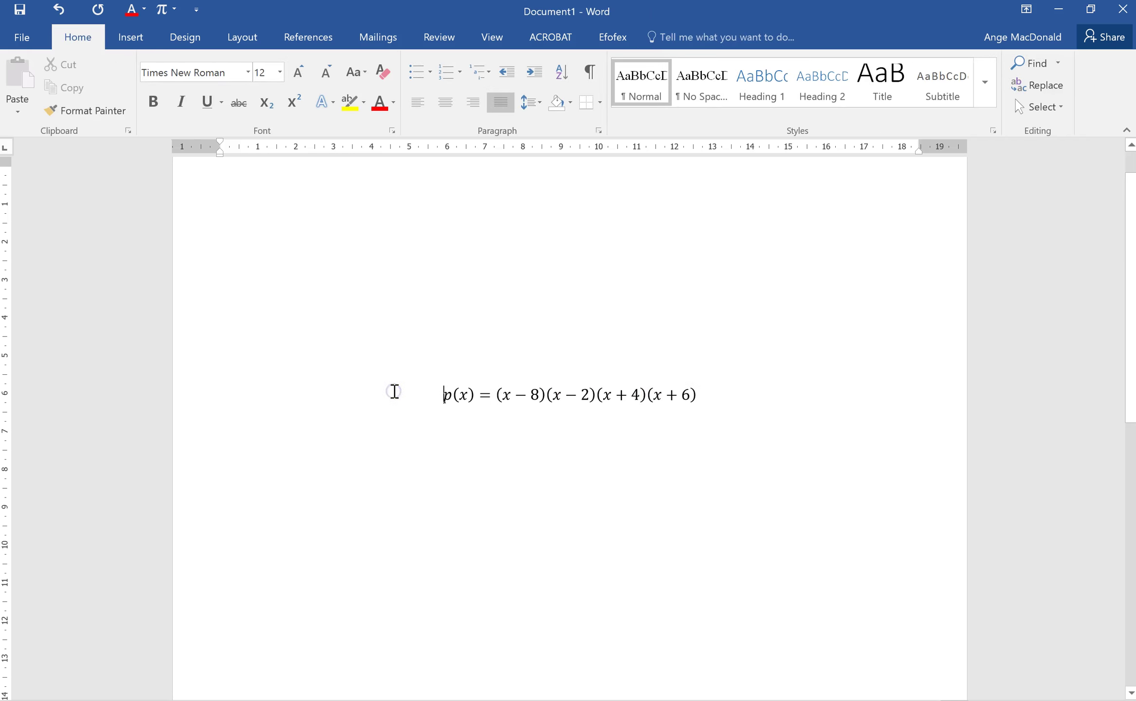
left_click(407, 101)
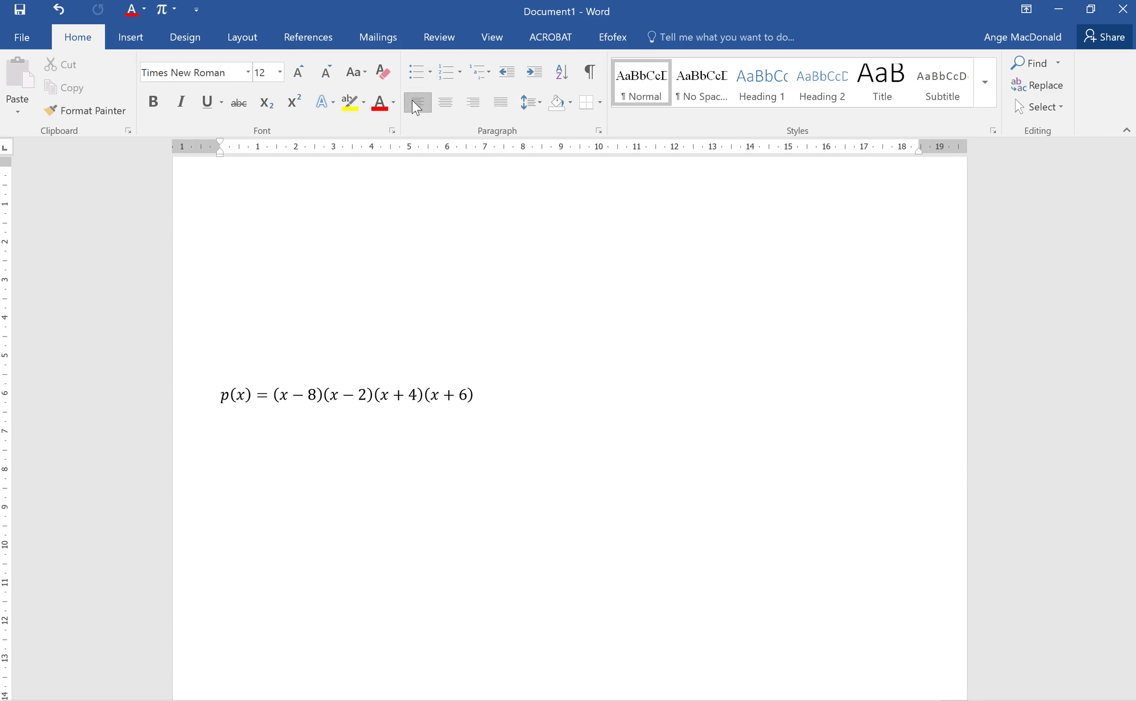
type("jjfjkjfk;e")
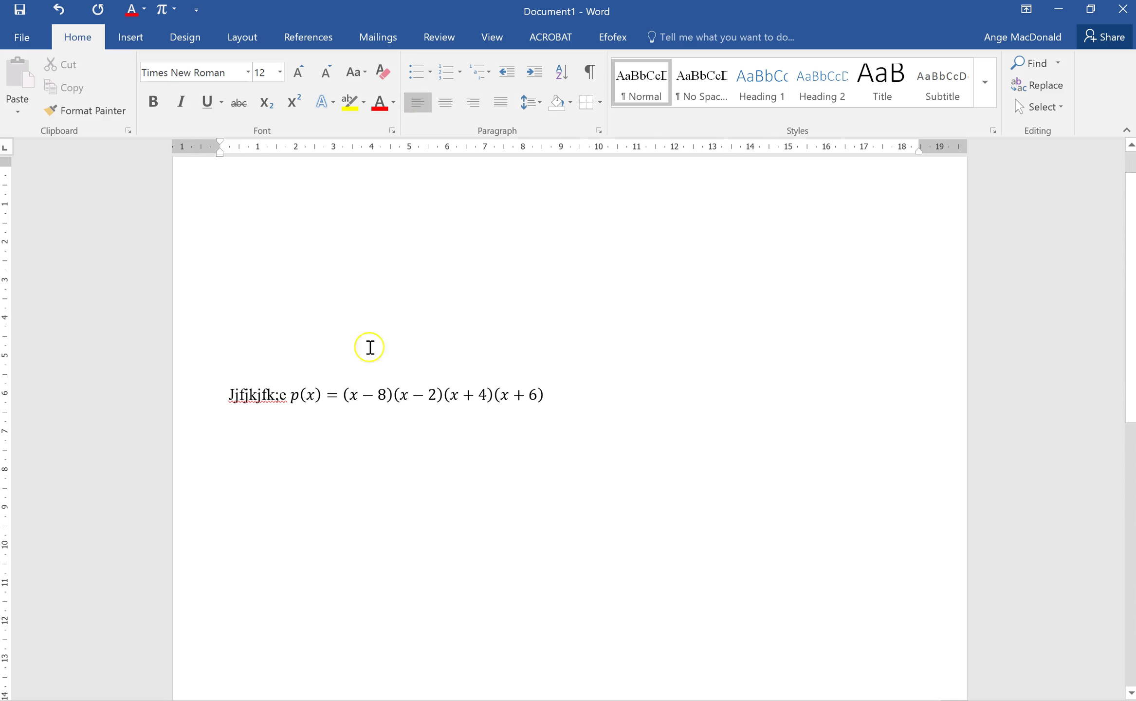
Insert a floating FX Draw object in the empty paragraph below the equation.
left_click(400, 481)
left_click(601, 34)
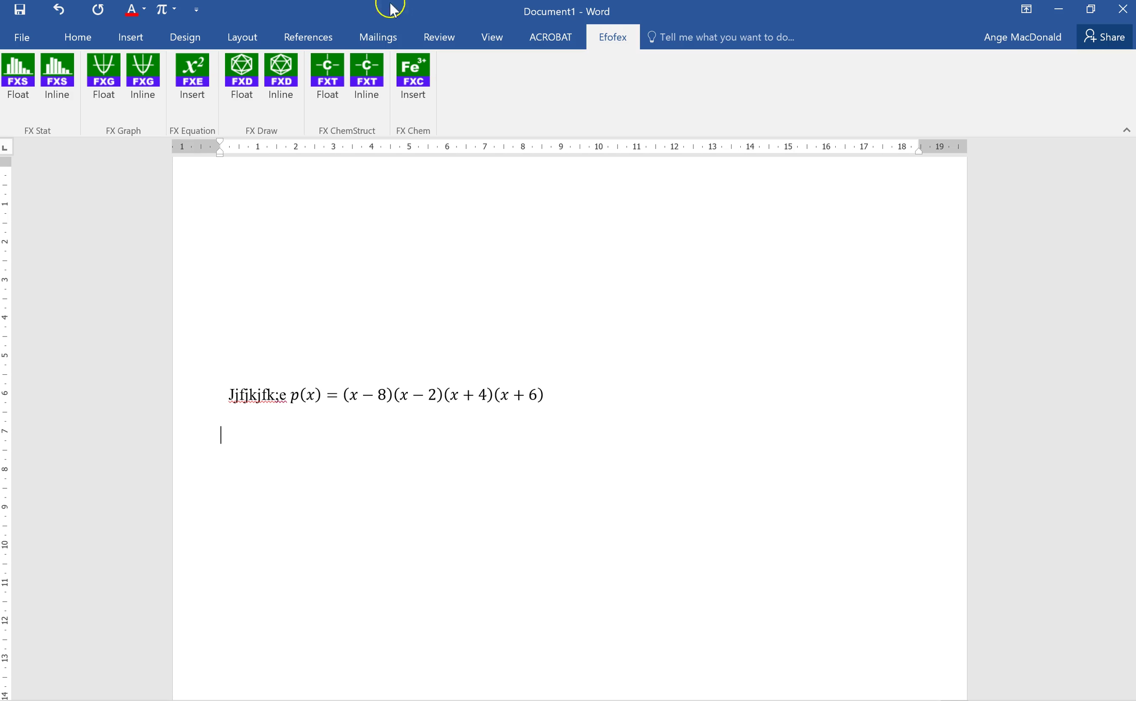
left_click(257, 87)
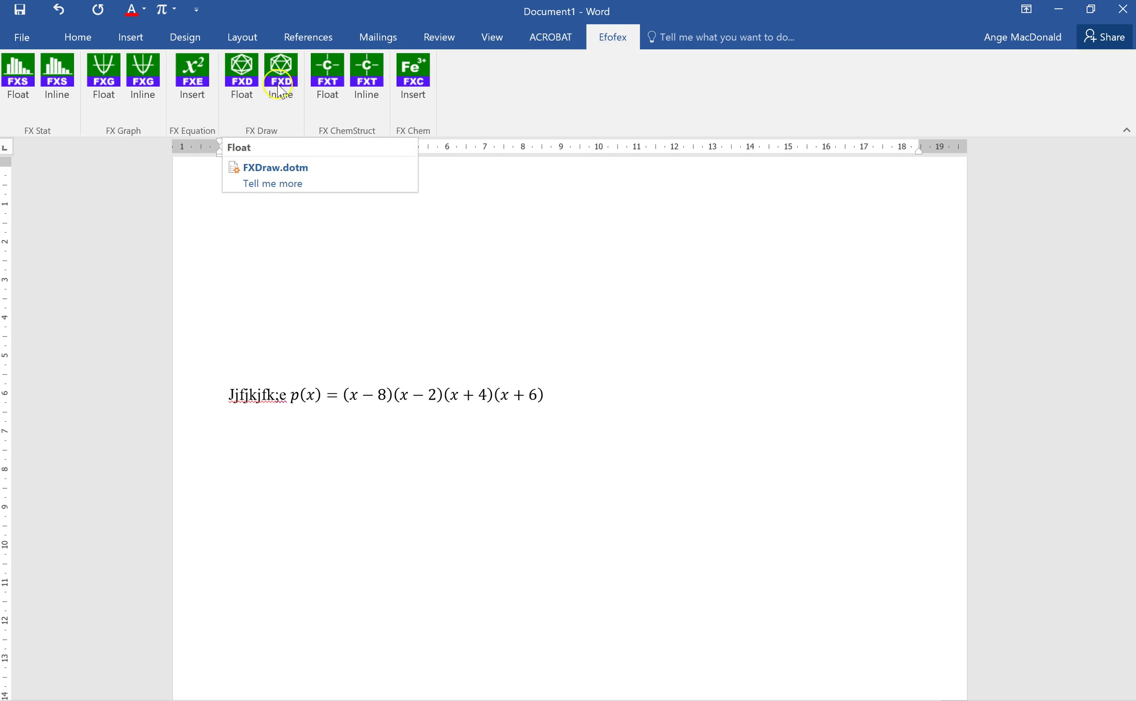
left_click(247, 87)
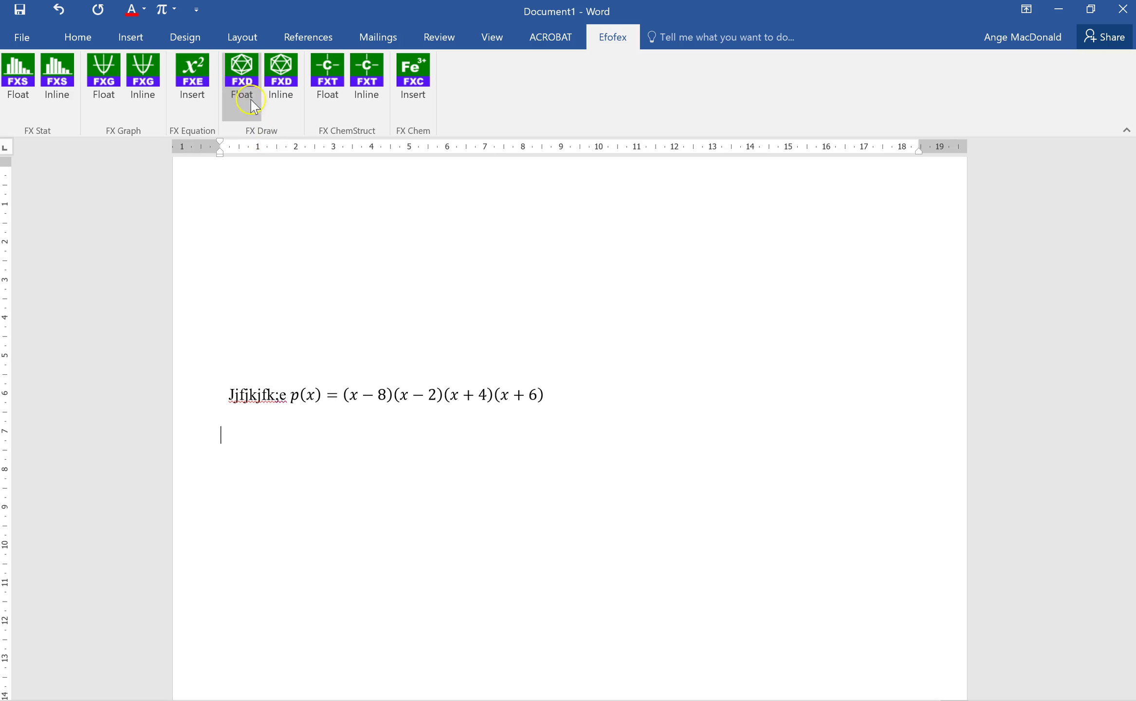
left_click(240, 78)
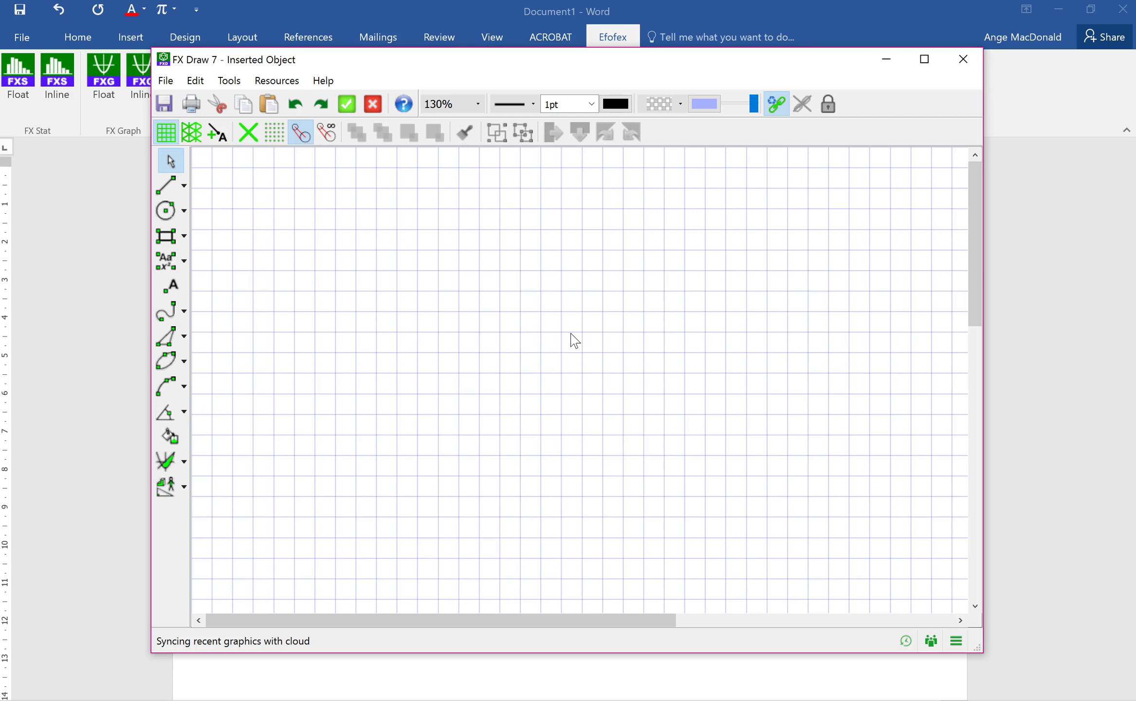
Draw a function graph across the middle of the canvas and plot y=(x-8)(x-2)(x+4)(x+6) on it.
left_click(171, 473)
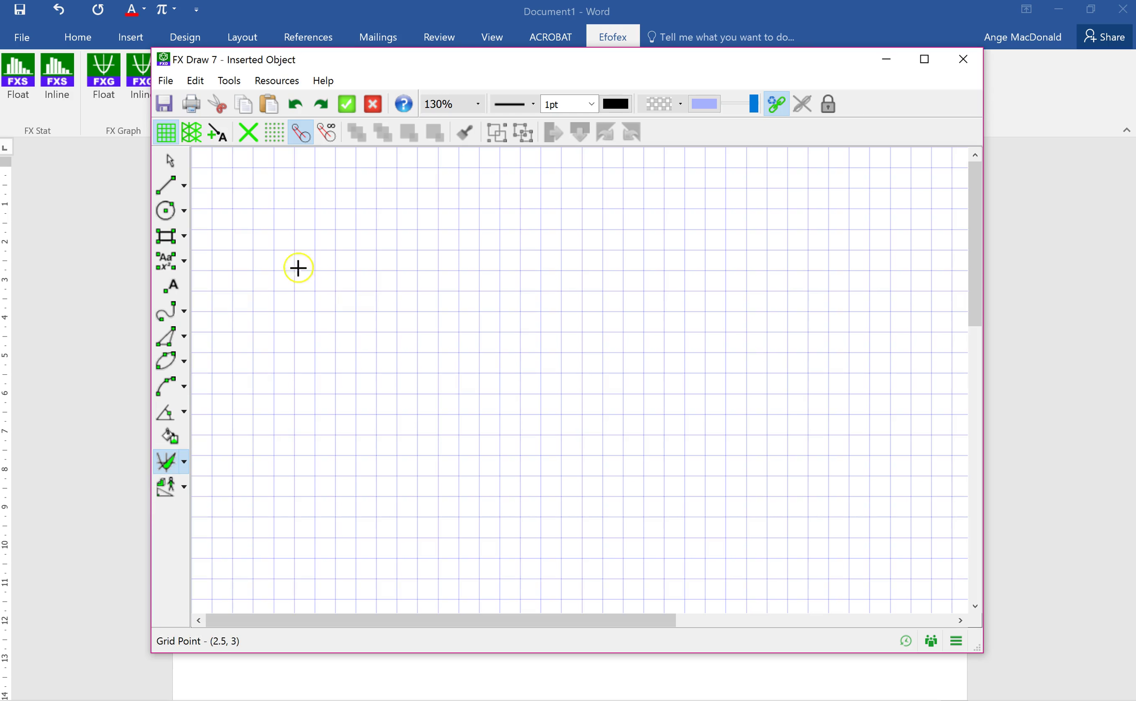
left_click_drag(290, 237, 710, 506)
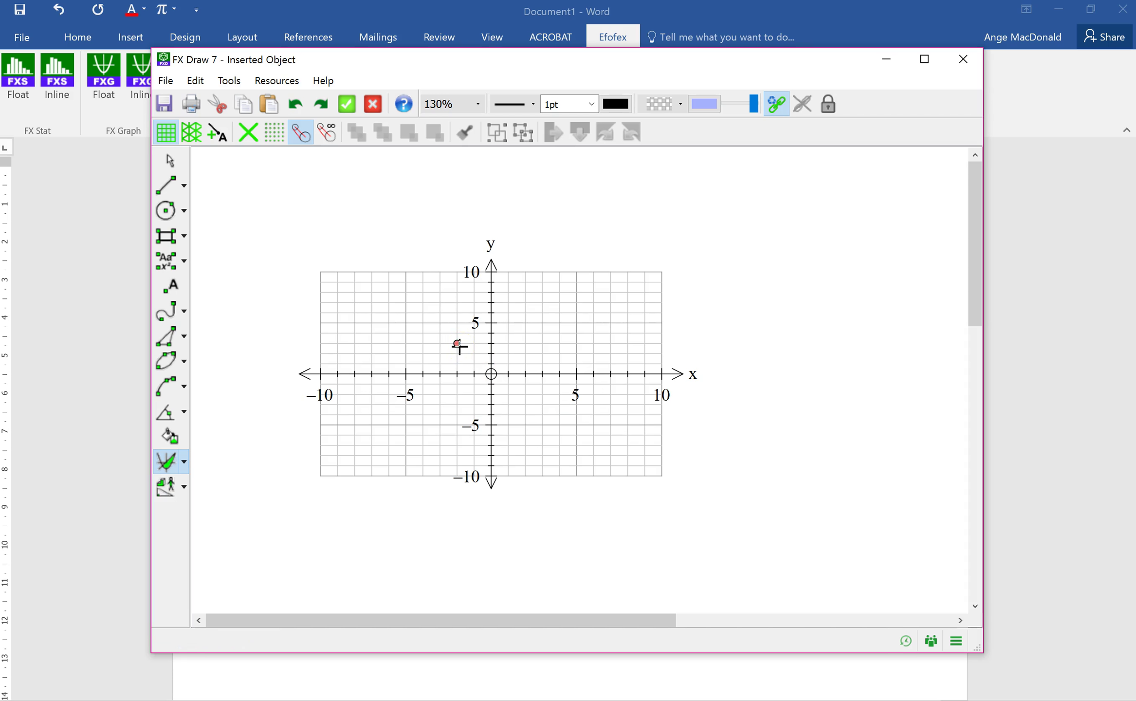
left_click(459, 347)
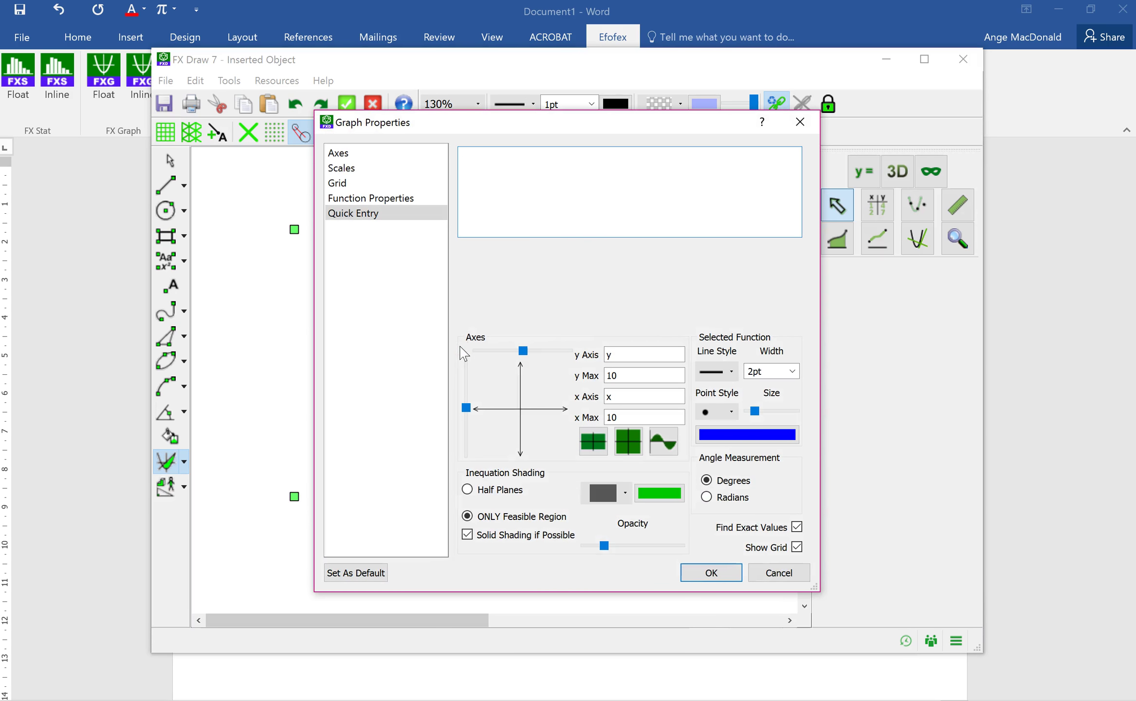
type("y=(x-8)(")
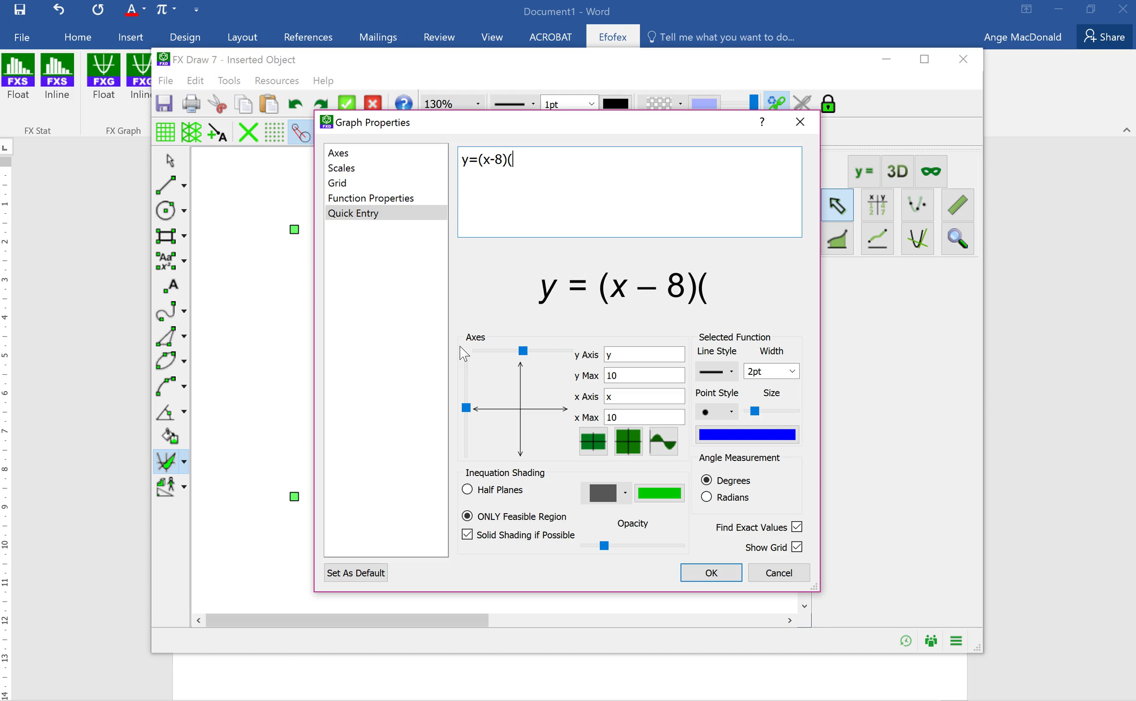
type("x-")
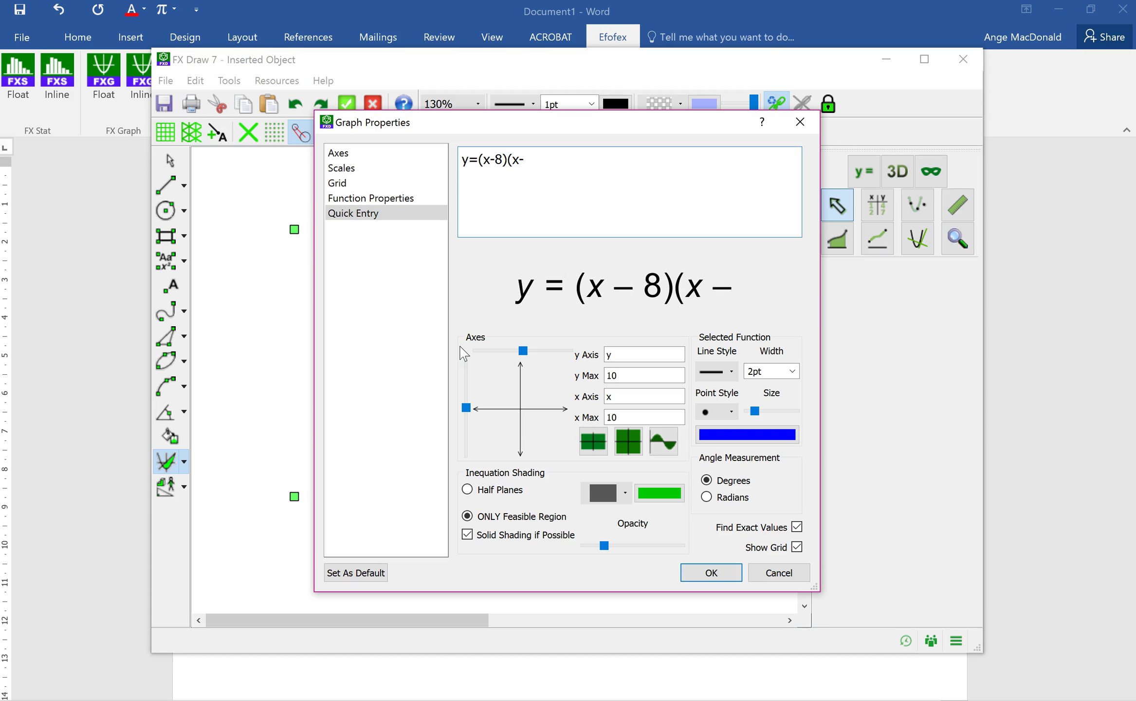
type("2)(")
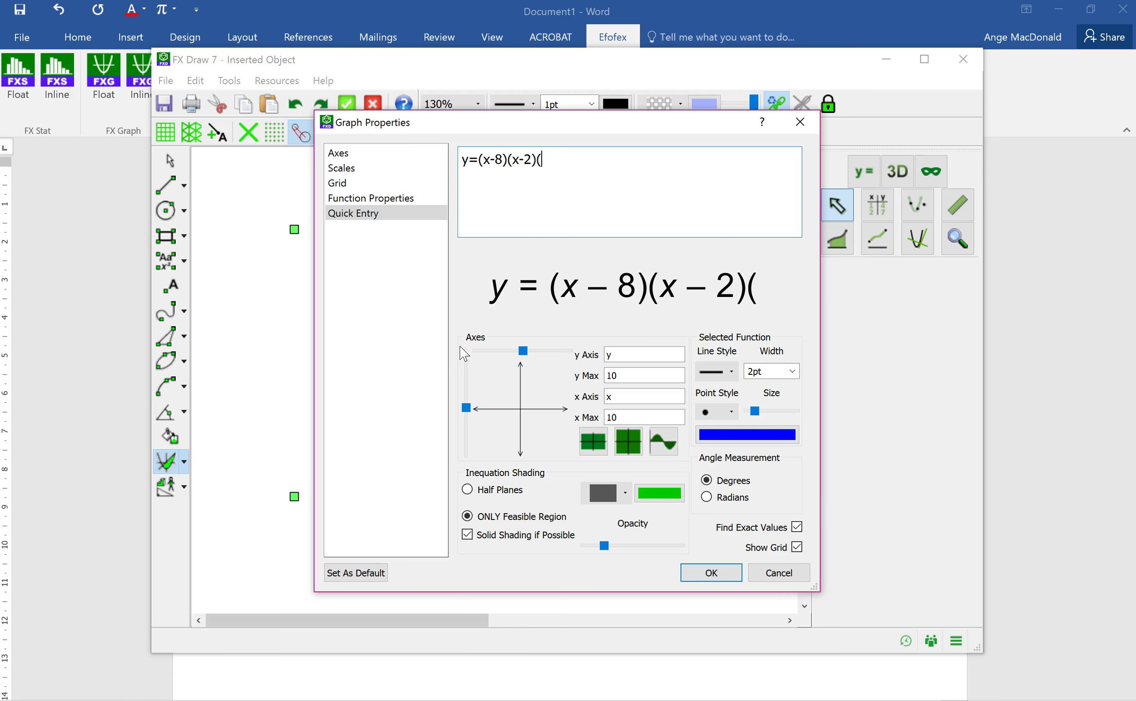
type("x+4")
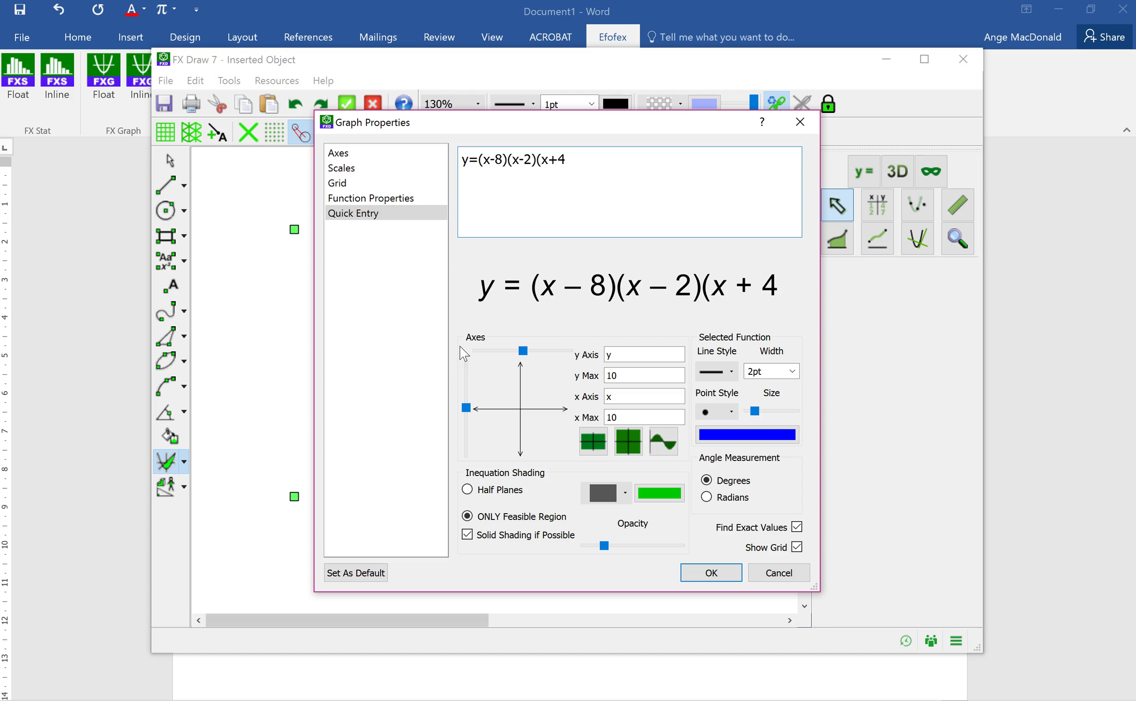
type(")(x+6)")
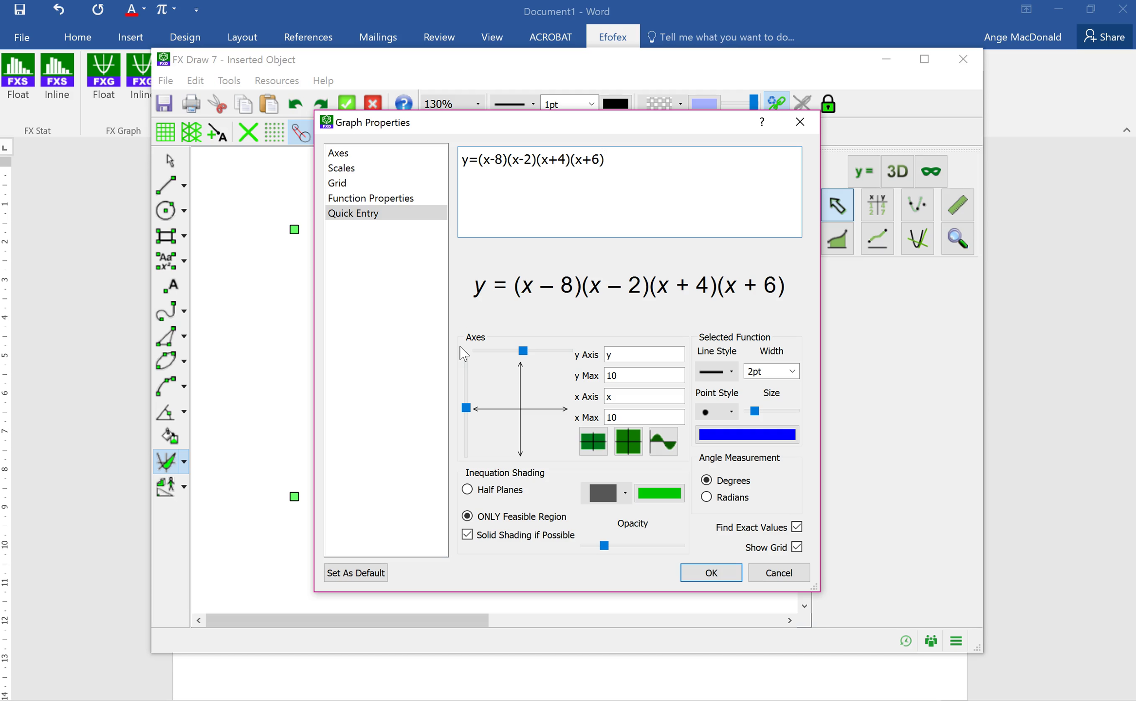
left_click(710, 573)
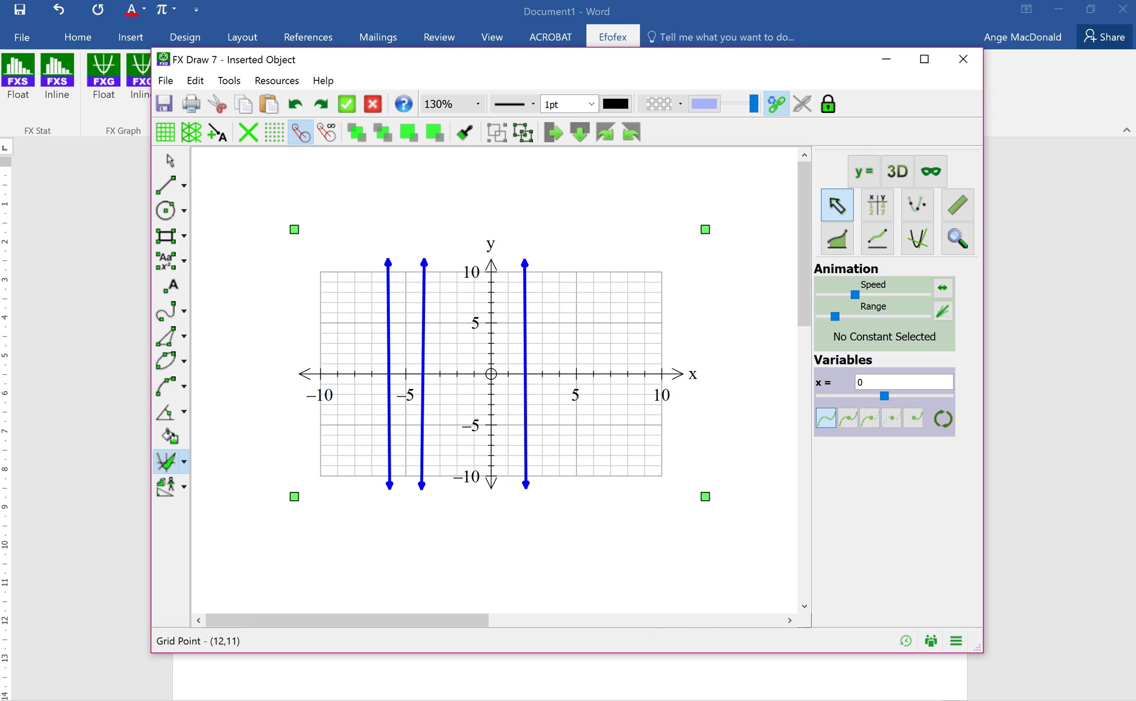
Switch to fx-CG Manager PLUS, review the View Window settings and draw the graph of Y1.
key("alt+Tab")
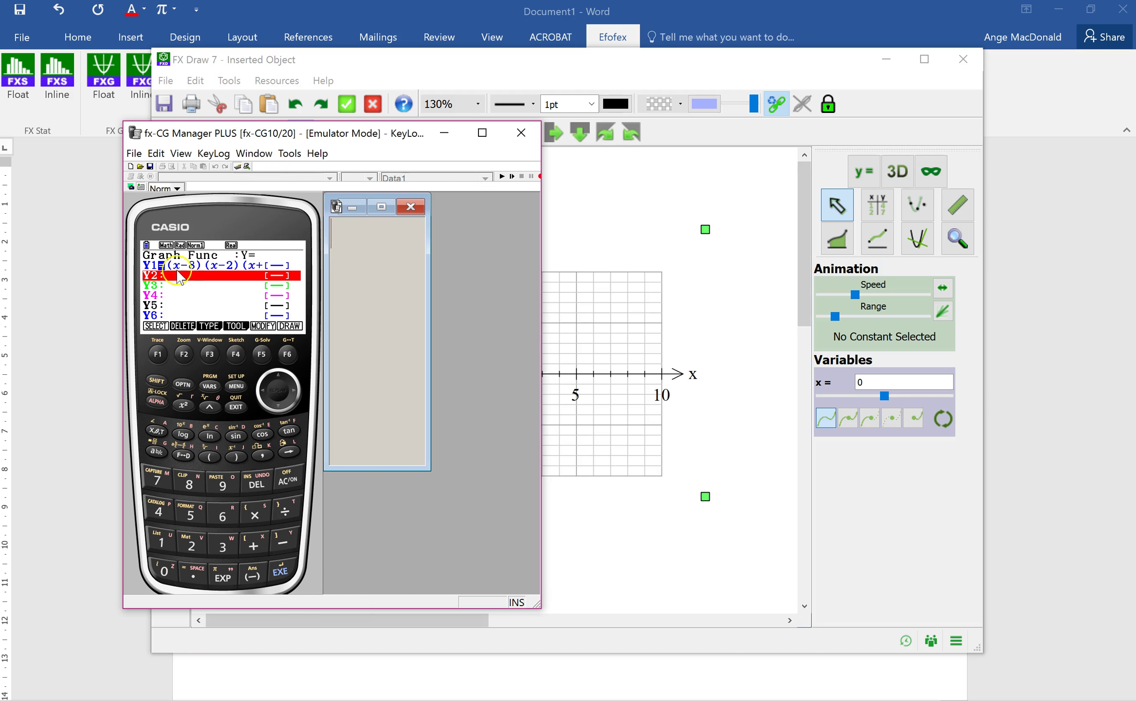
left_click(156, 380)
left_click(209, 355)
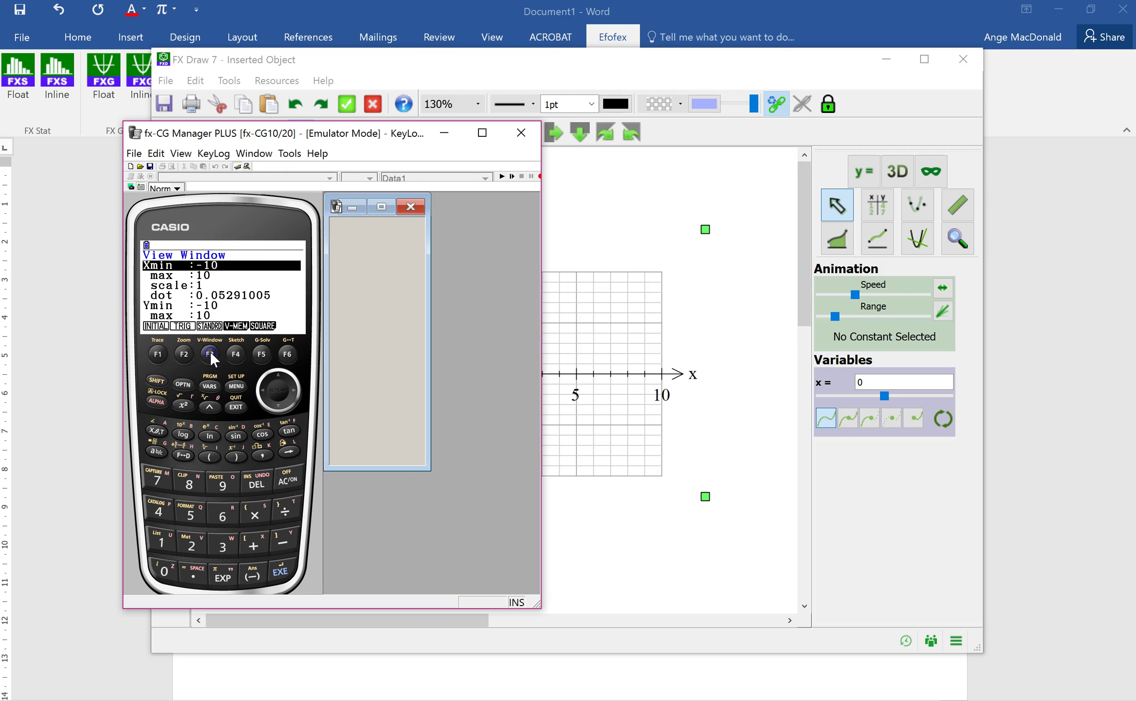
left_click(280, 572)
left_click(281, 572)
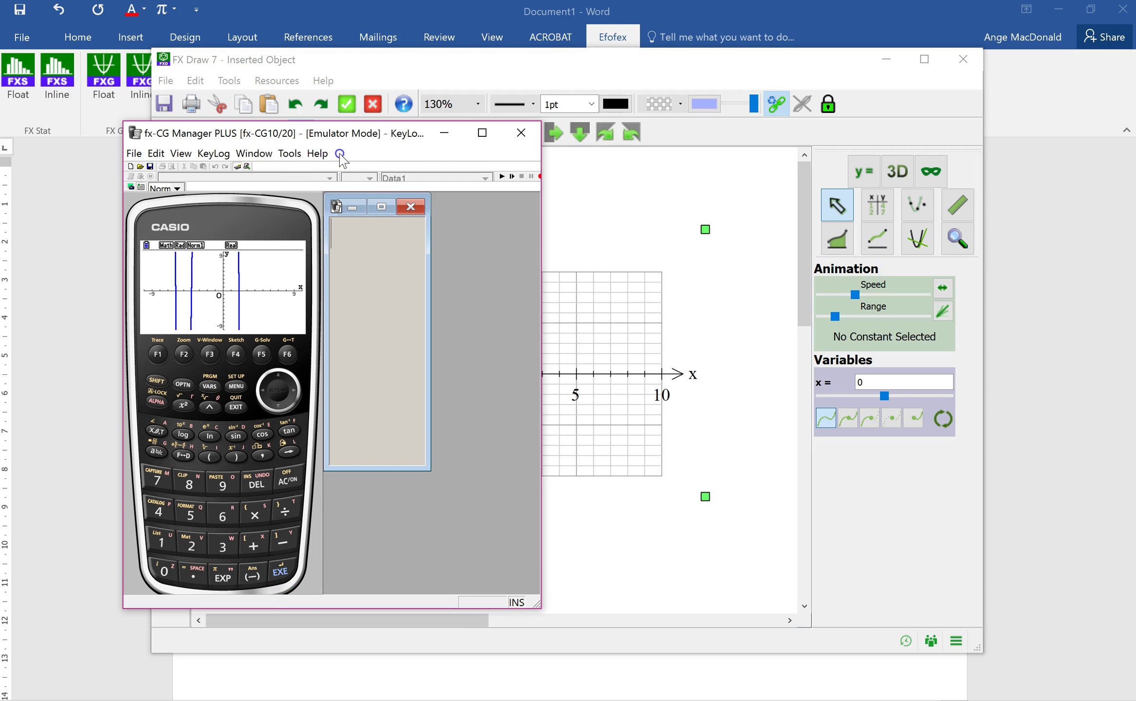
Compare the calculator graph with the one in FX Draw, and find the local maximum of Y1 with G-Solv.
left_click(700, 197)
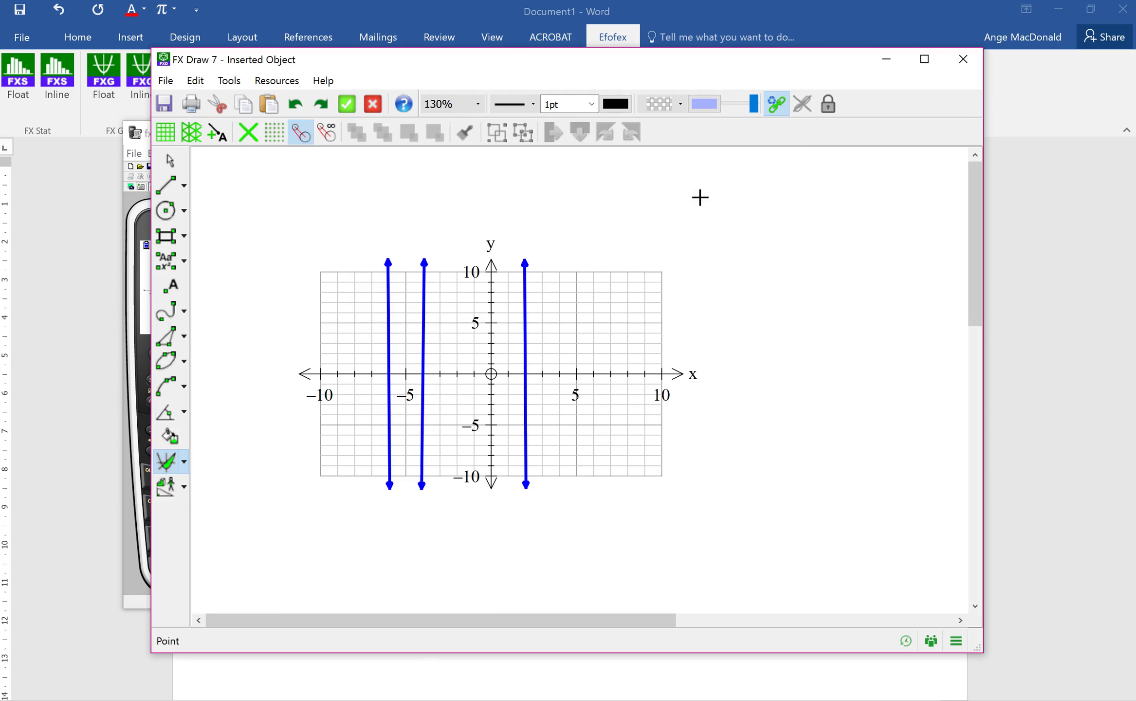
left_click(133, 197)
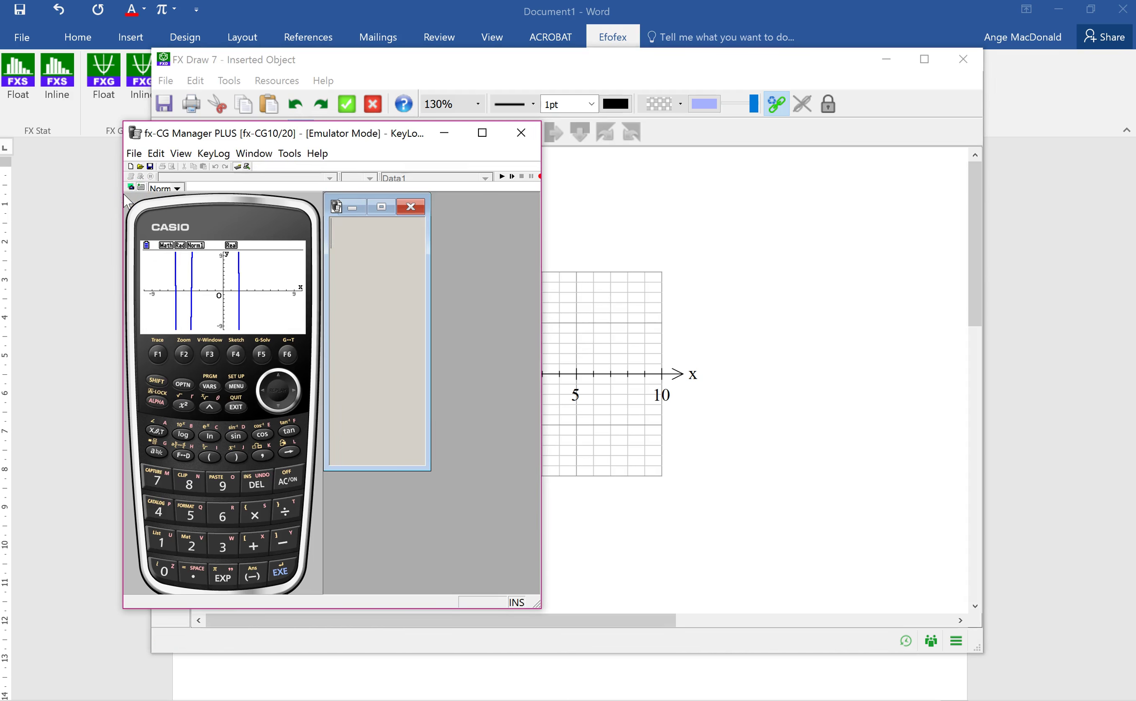
left_click(262, 354)
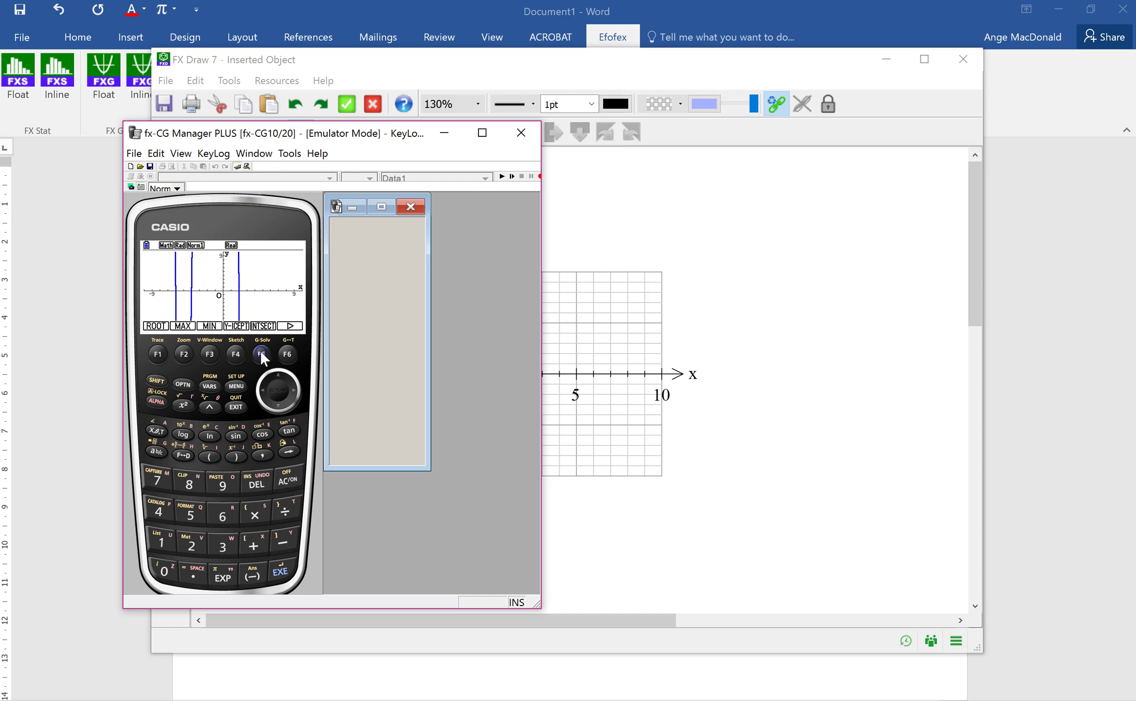
left_click(184, 354)
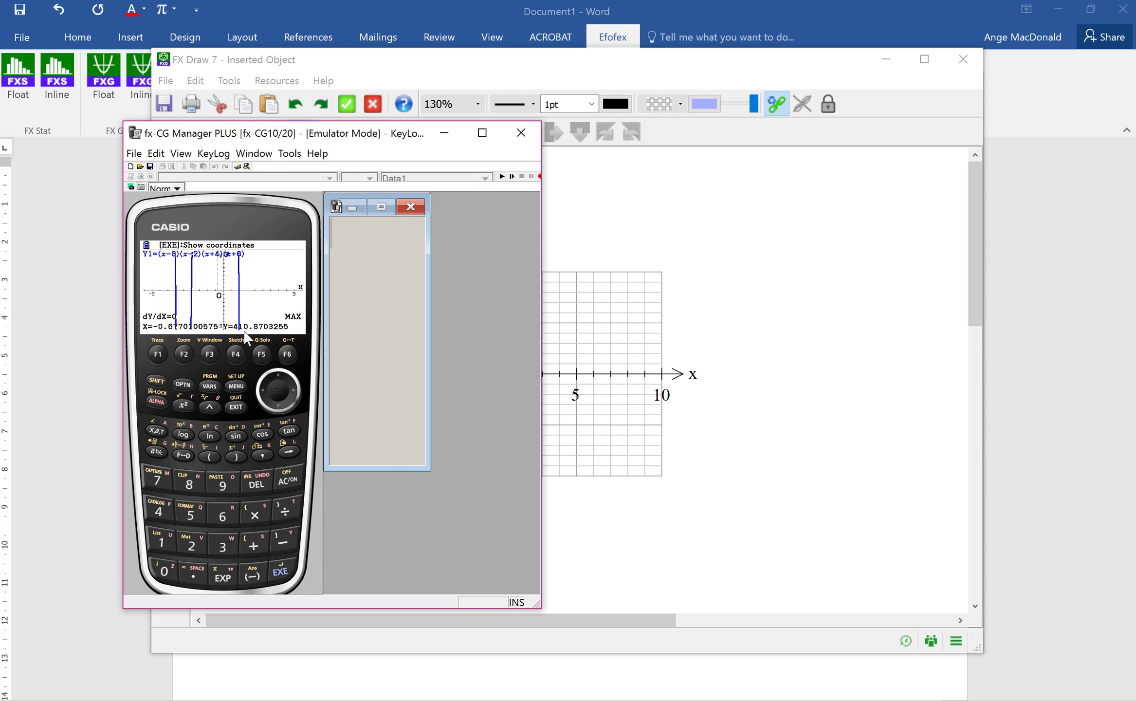
Set the calculator's View Window Y max to 500 and redraw the graph of Y1.
left_click(157, 380)
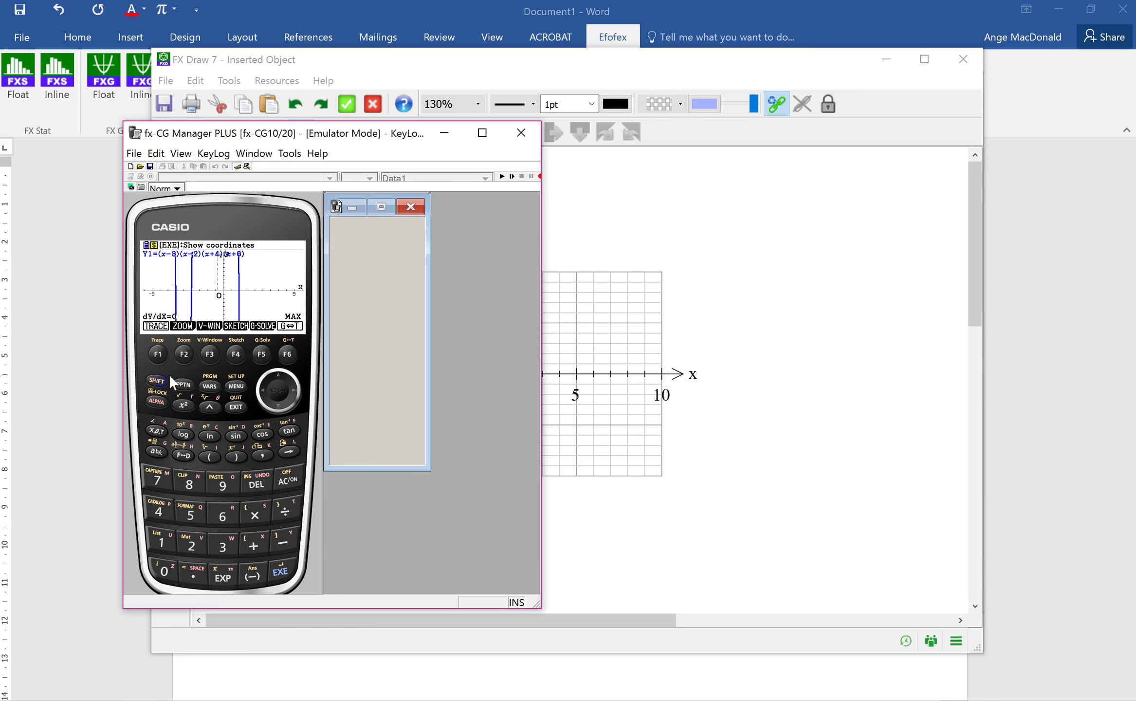
left_click(210, 354)
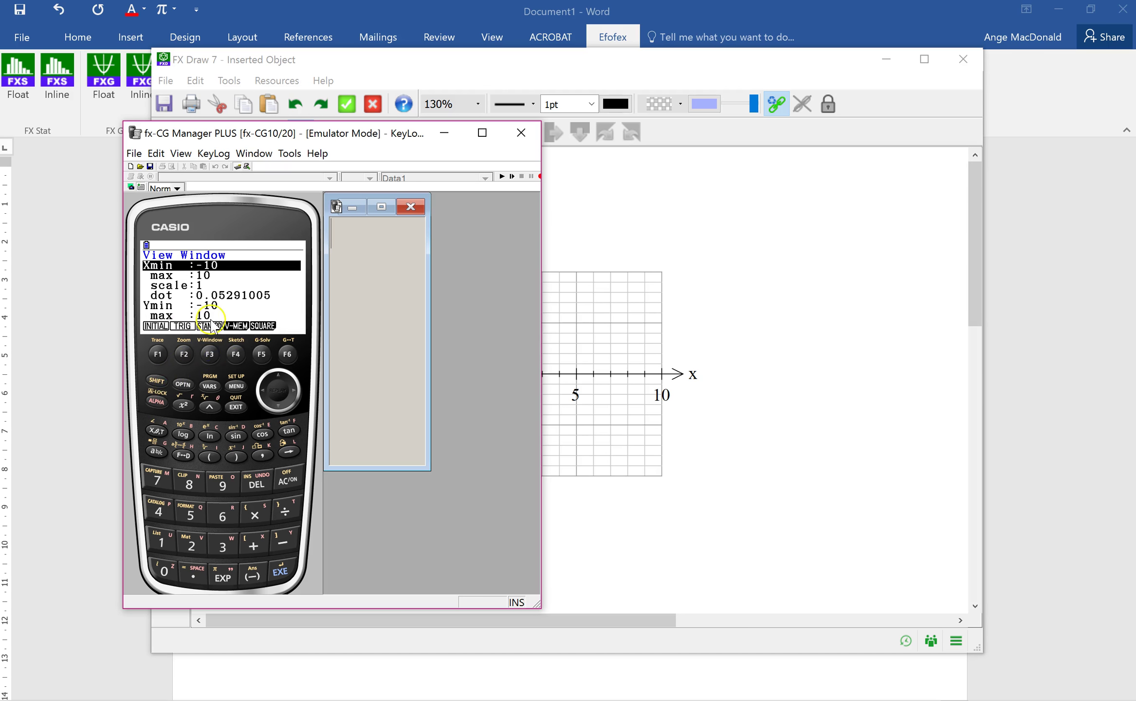
left_click(284, 412)
left_click(281, 408)
left_click(280, 409)
left_click(280, 409)
left_click(280, 409)
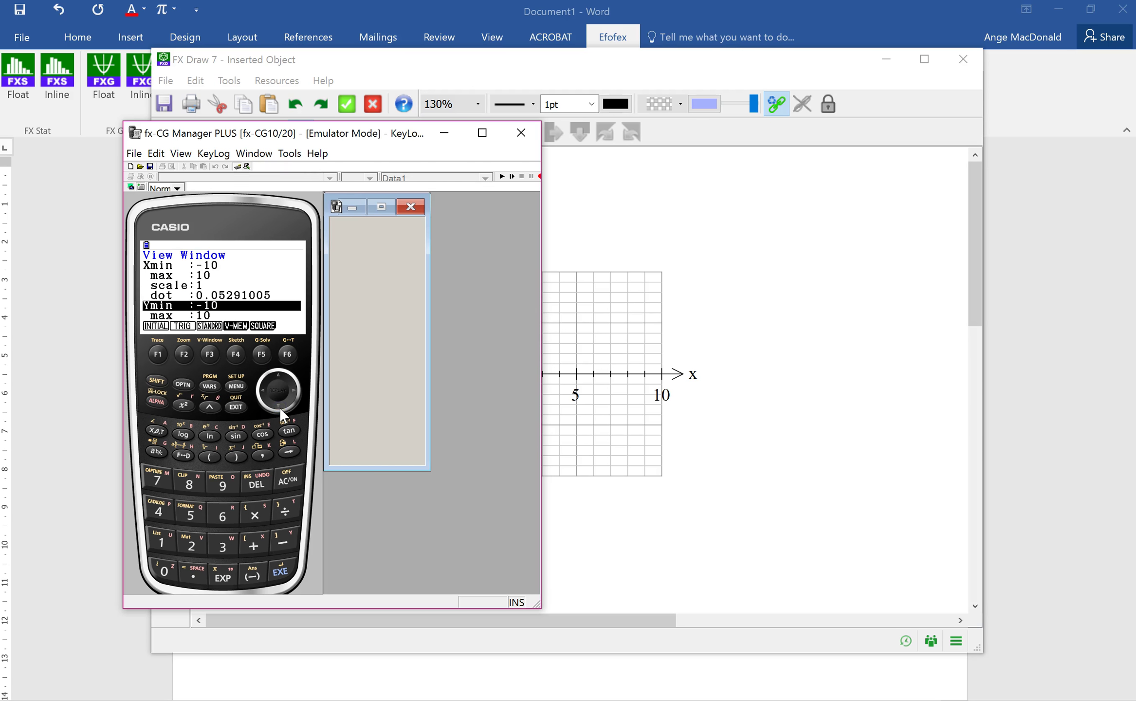
left_click(280, 409)
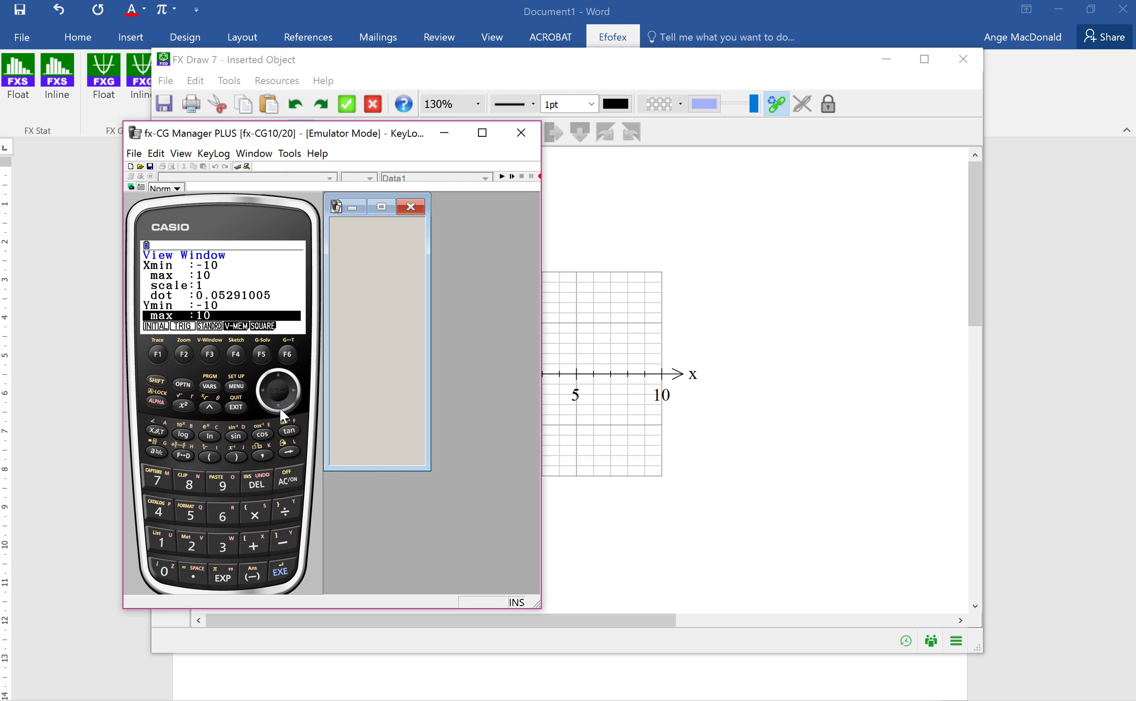
type("500")
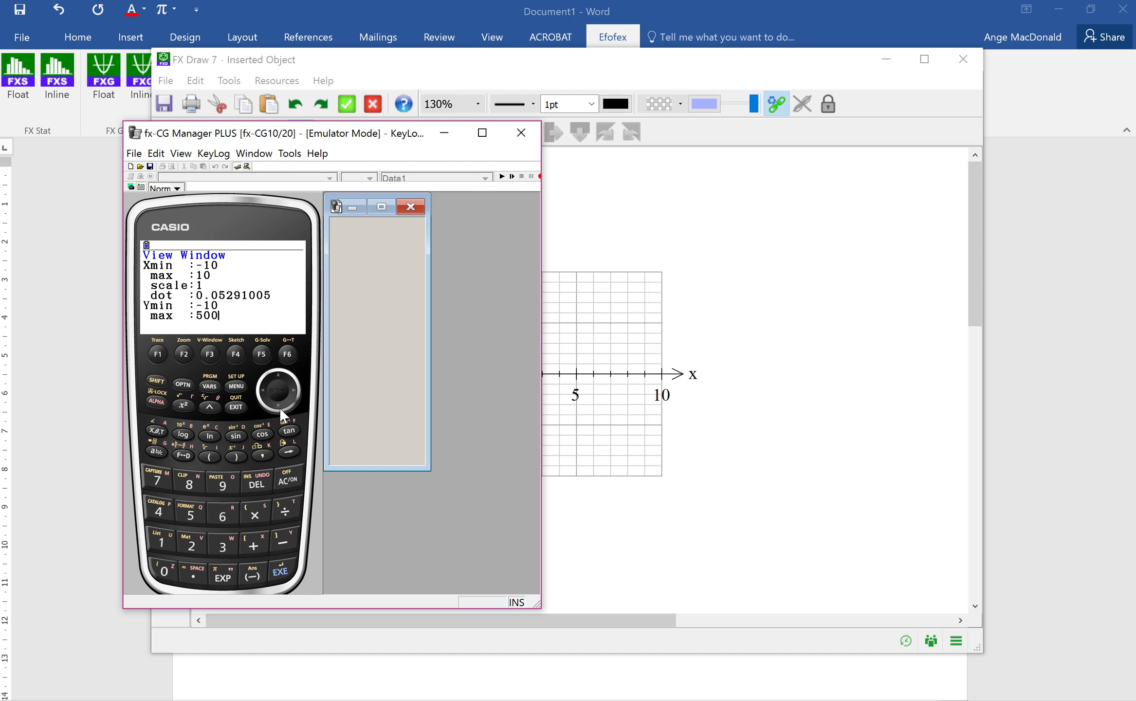
left_click(280, 571)
left_click(286, 569)
left_click(286, 569)
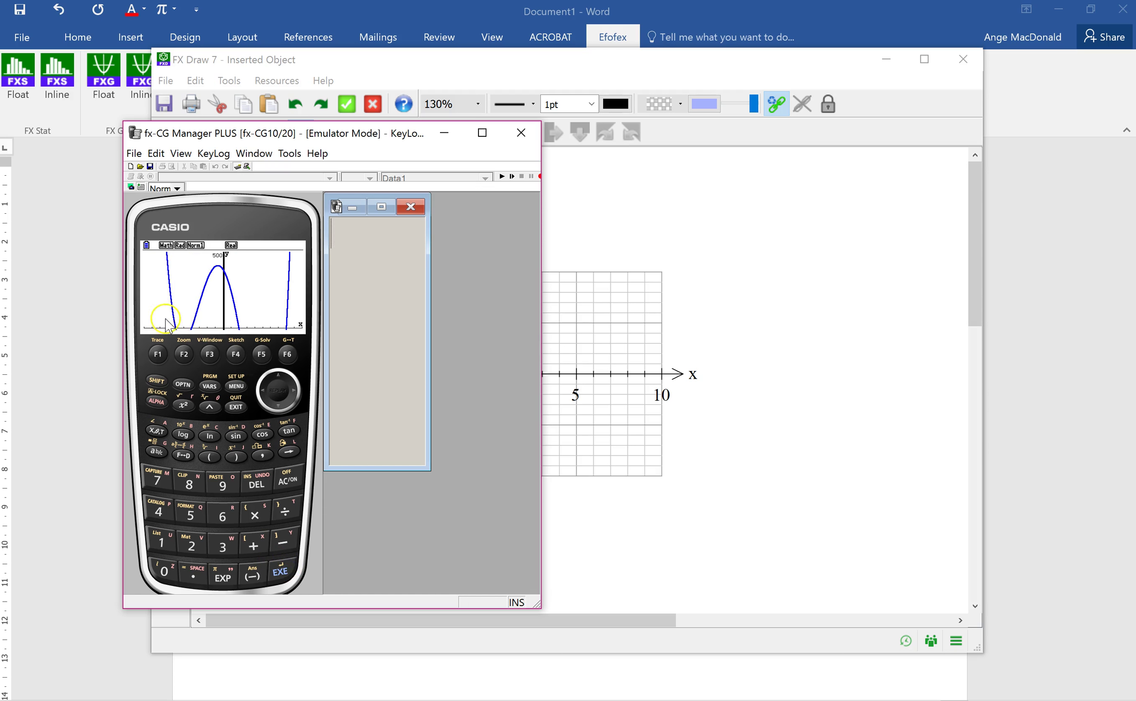
Find both local minimum points of Y1 on the calculator with G-Solv.
left_click(261, 354)
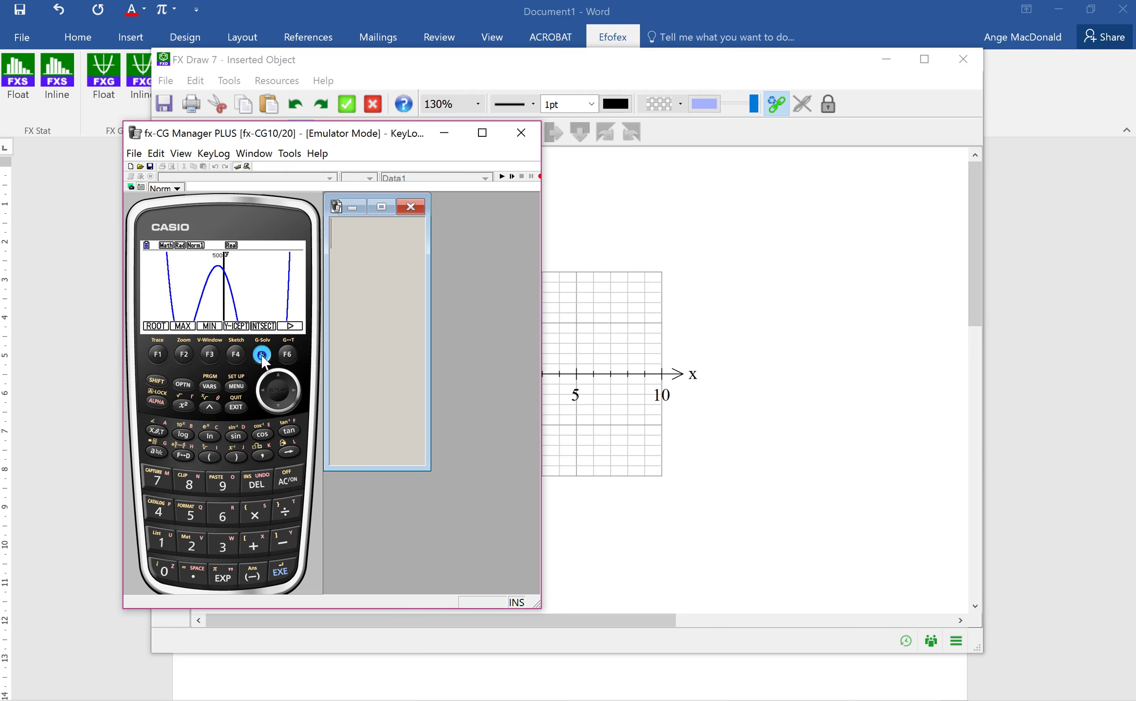
left_click(239, 409)
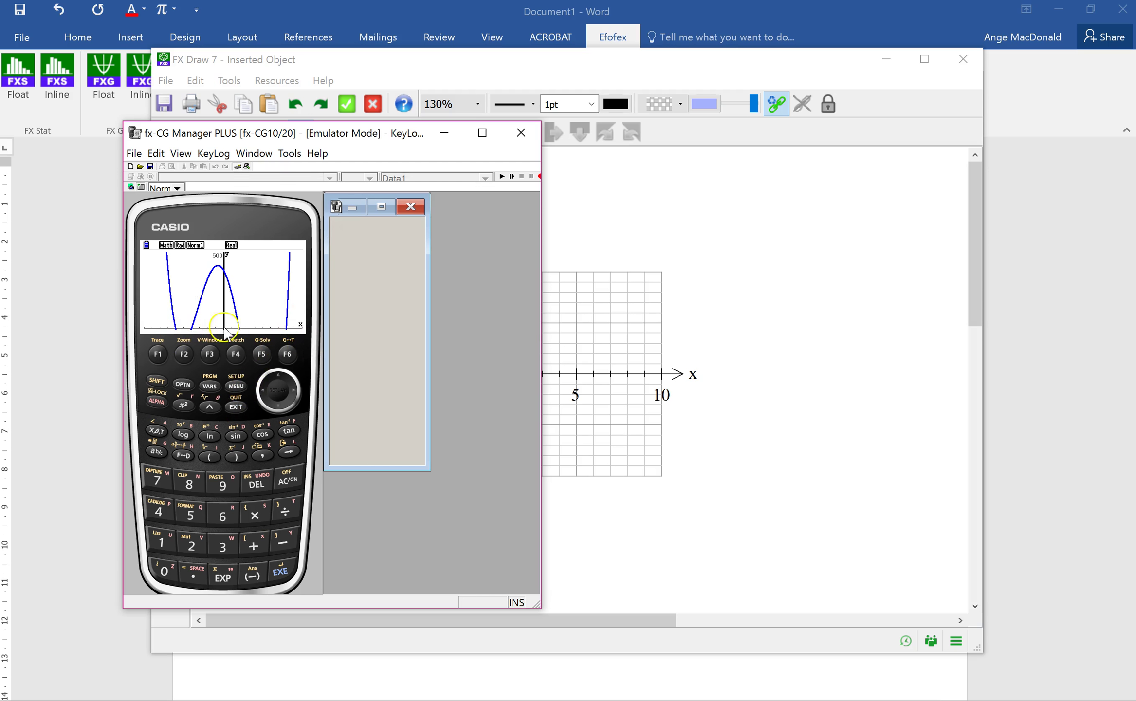
left_click(262, 354)
left_click(210, 353)
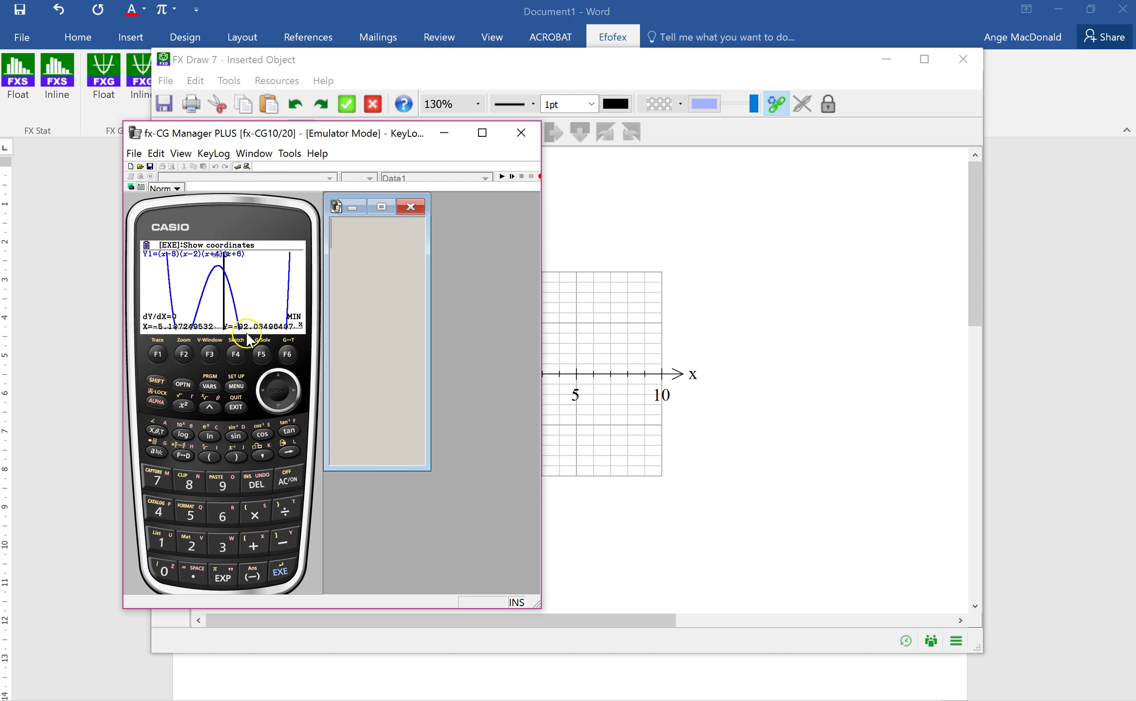
left_click(295, 390)
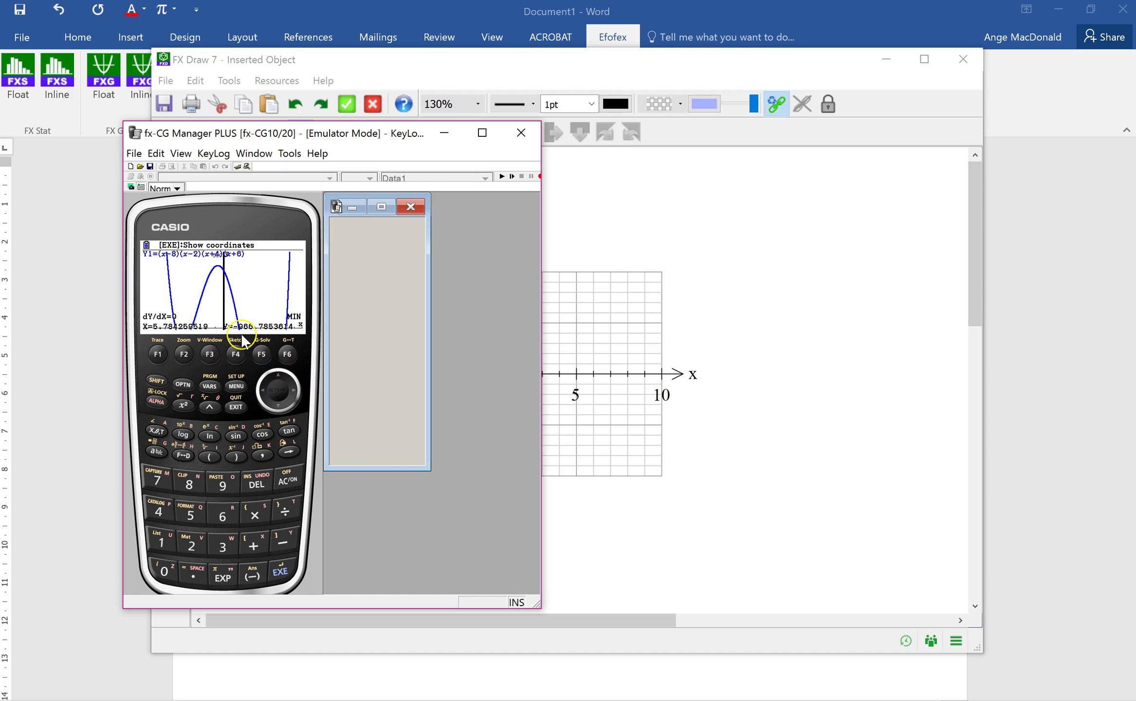
Set the calculator's View Window Ymin to -1000 and redraw the graph of Y1.
left_click(162, 387)
left_click(208, 355)
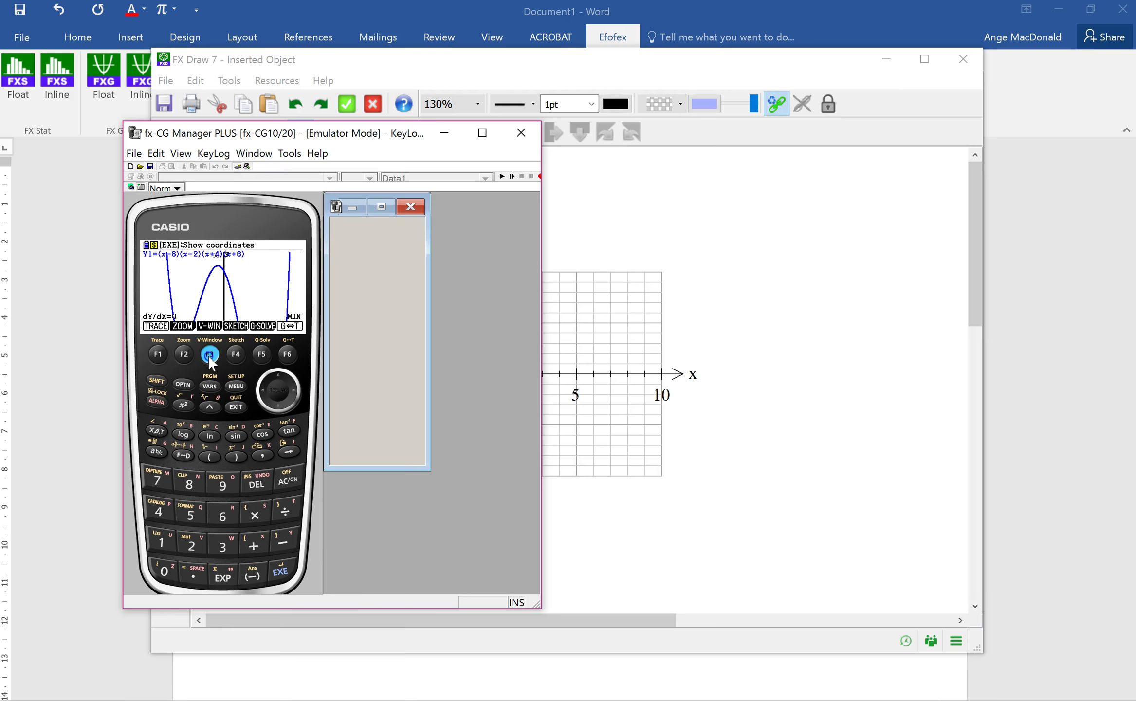
left_click(277, 409)
left_click(278, 409)
left_click(278, 409)
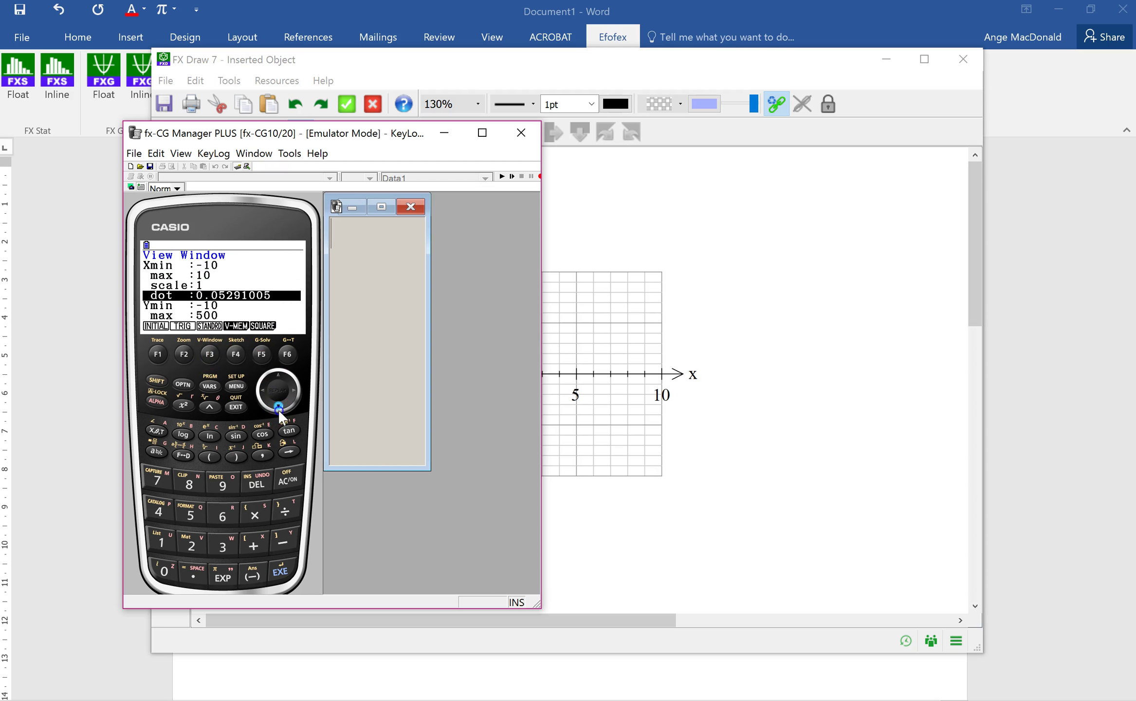
left_click(278, 409)
type("-1000")
left_click(276, 571)
left_click(275, 571)
left_click(274, 567)
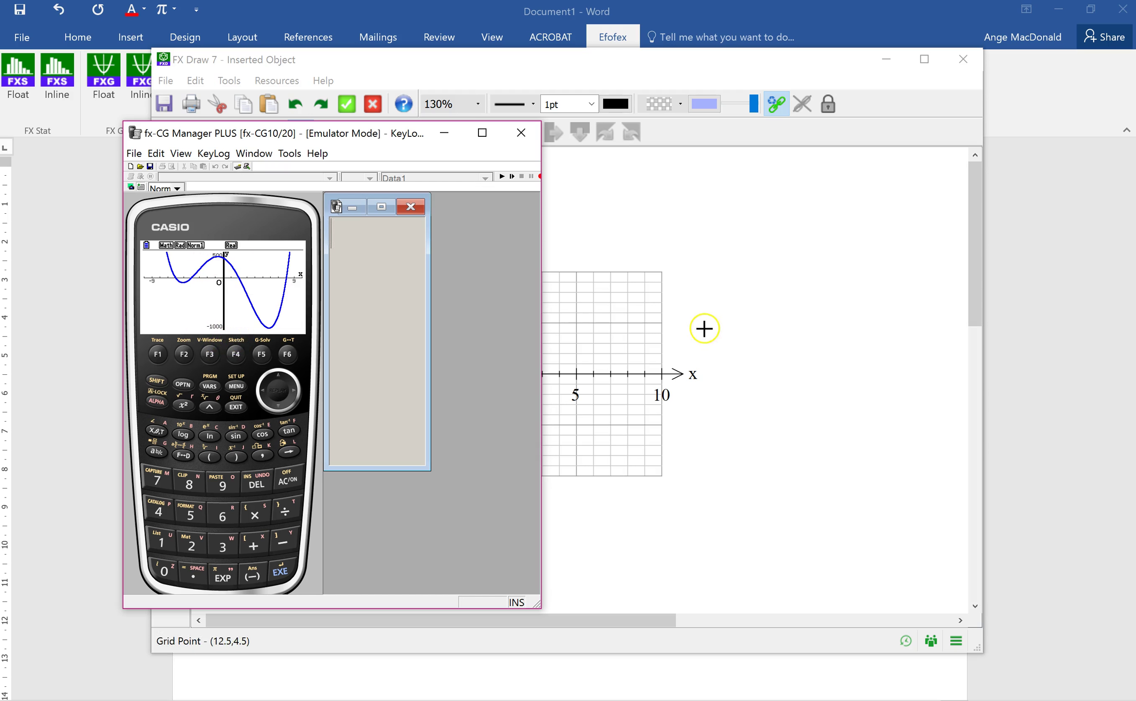
Switch to FX Draw and set the graph's y-axis scale to a minimum of -1000 and a maximum of 500.
left_click(727, 327)
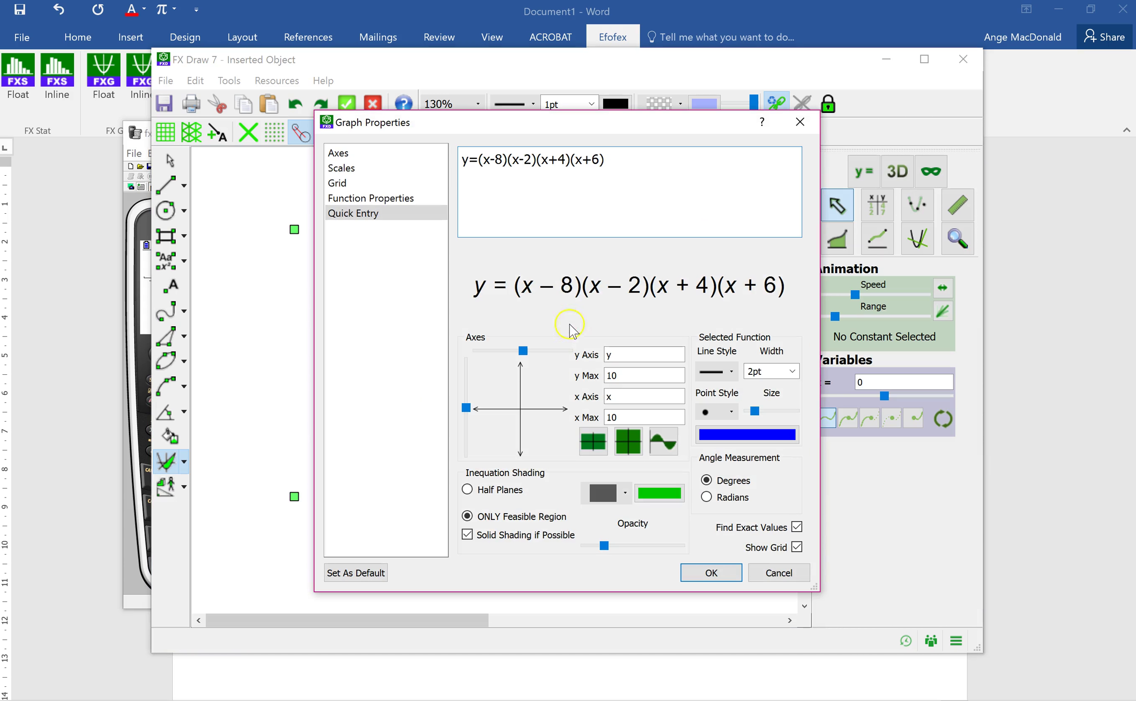
left_click(342, 171)
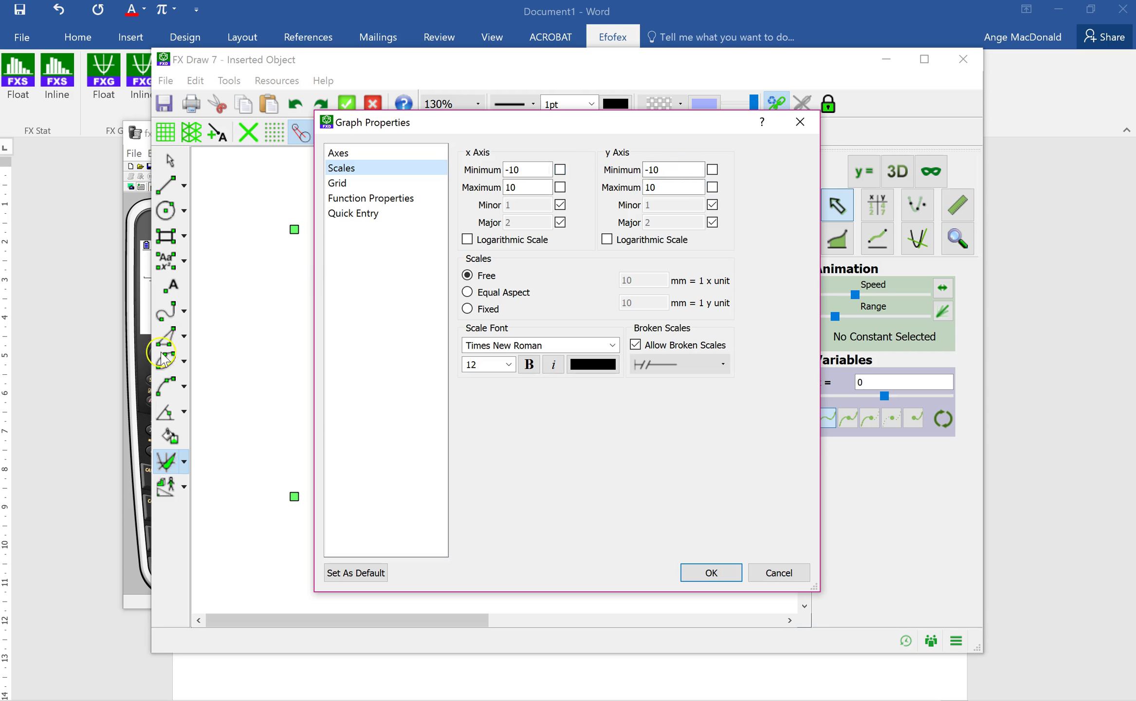
left_click(675, 171)
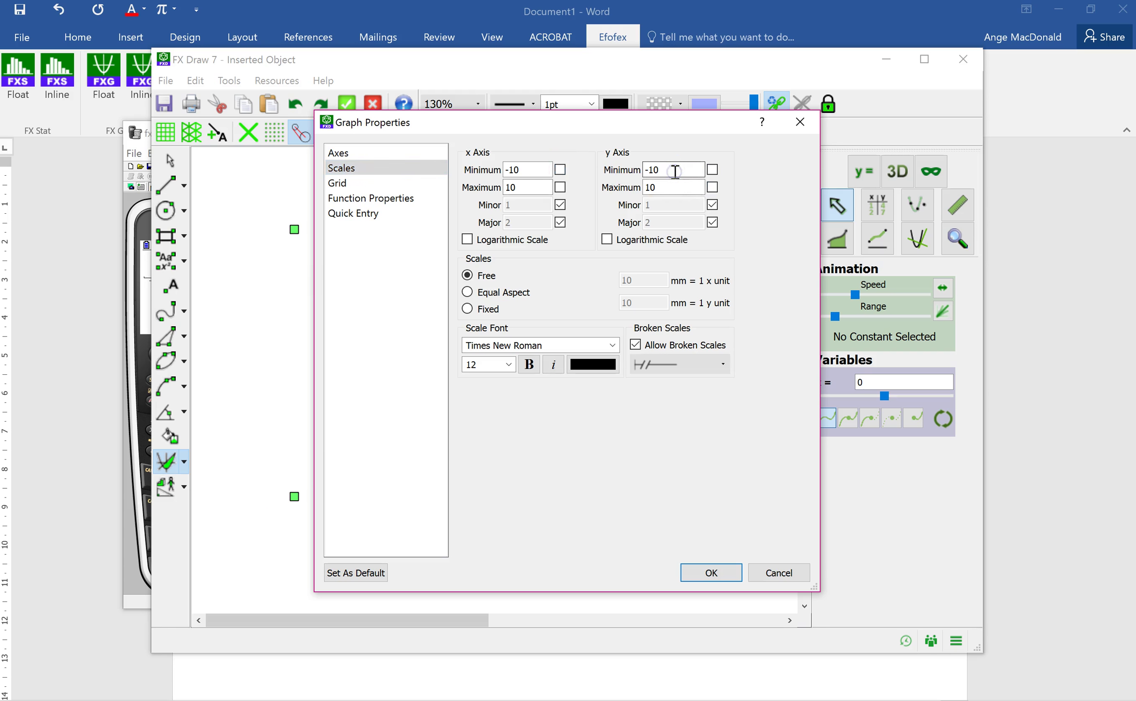
type("00")
left_click(663, 187)
key("BackSpace")
key("BackSpace")
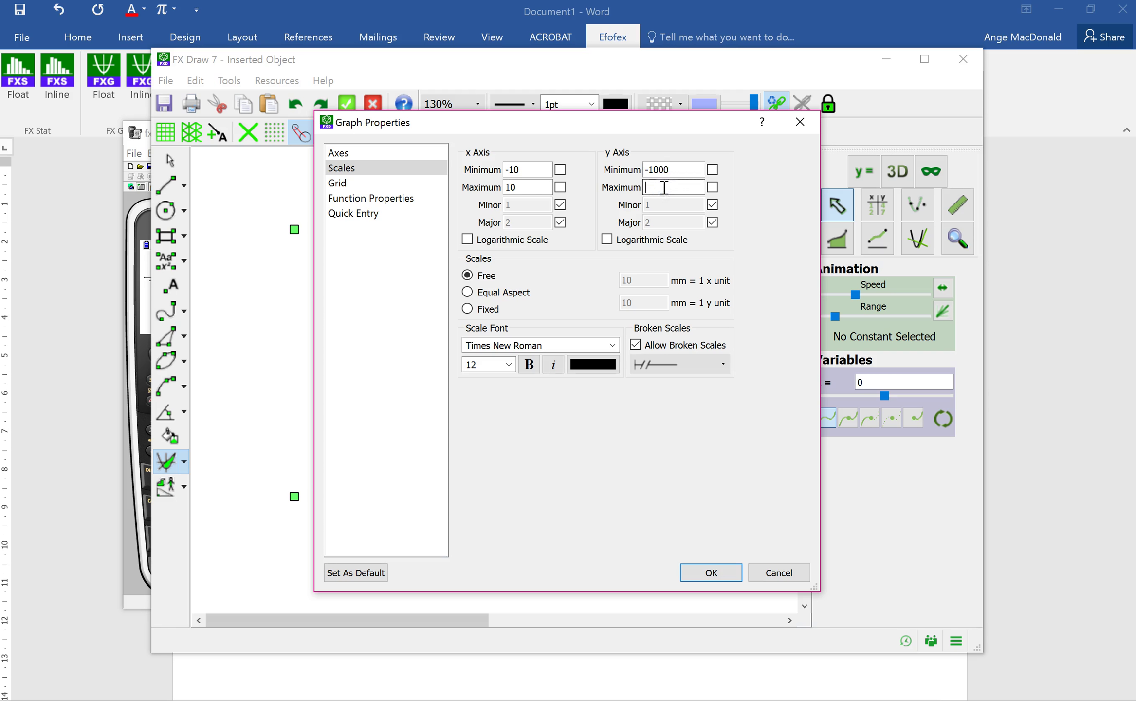
type("500")
left_click(734, 575)
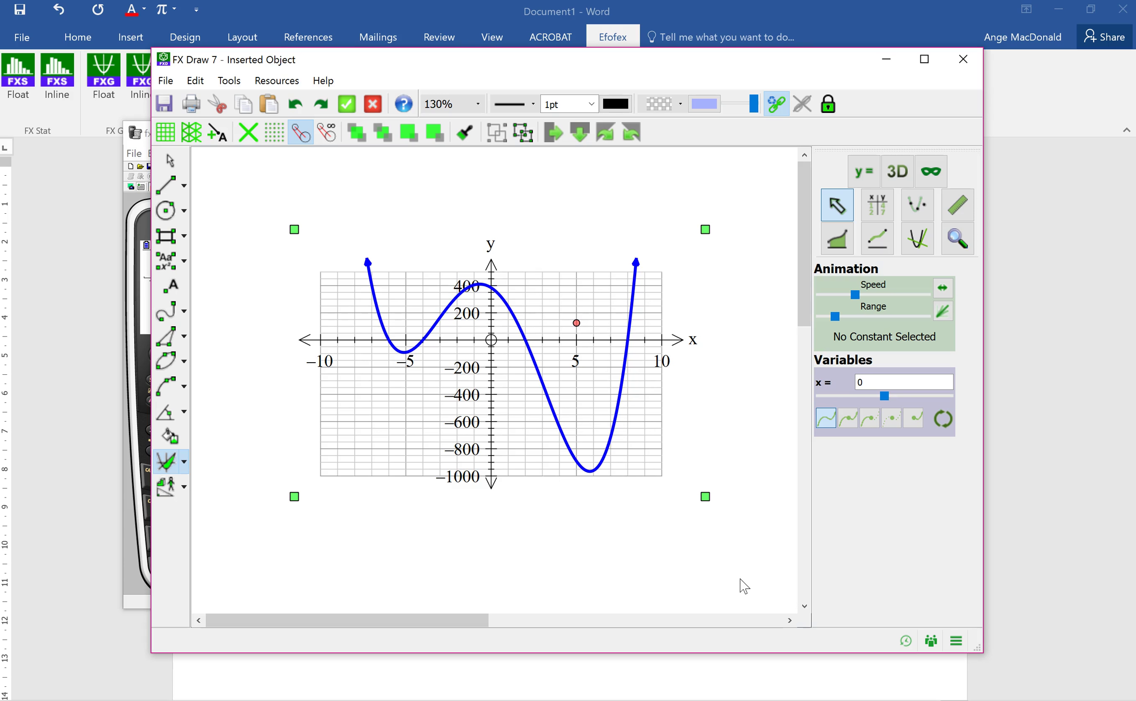
Review the x- and y-axis scale settings in the graph's properties.
double_click(520, 421)
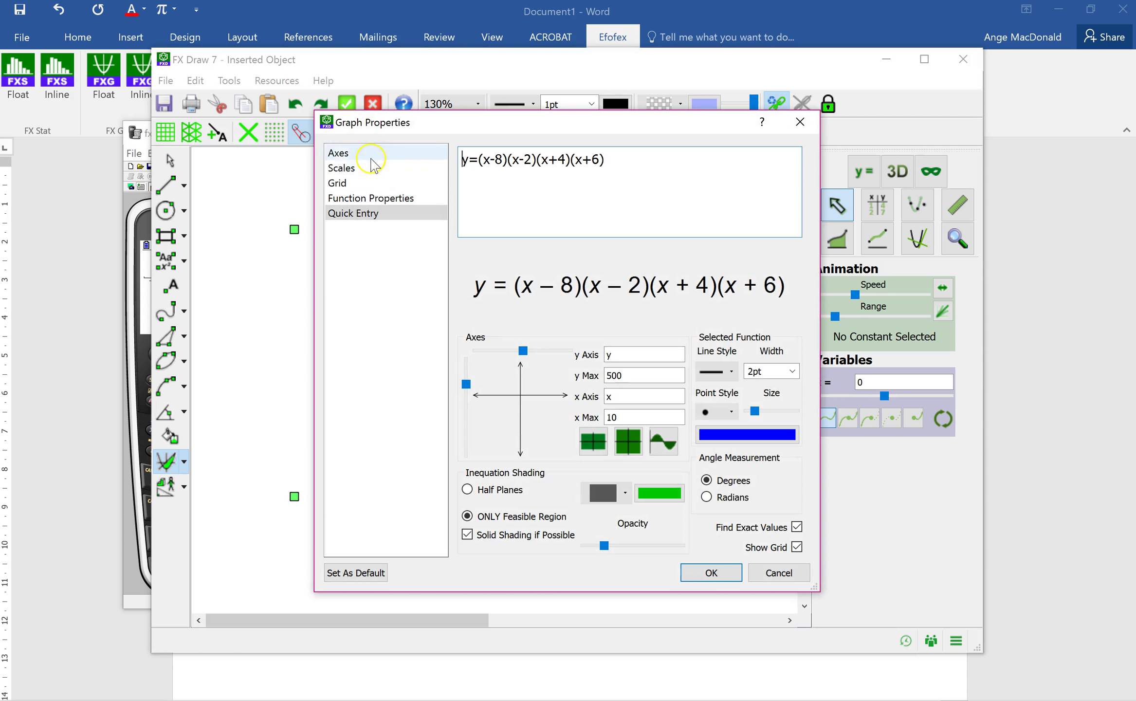
left_click(344, 168)
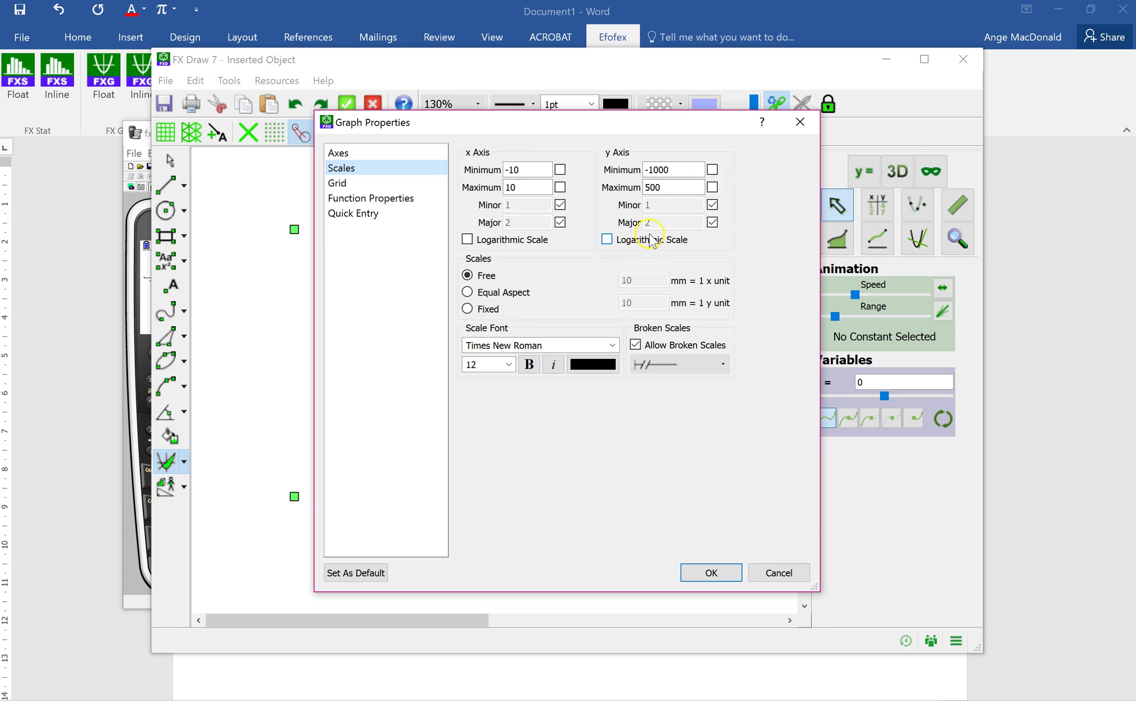
left_click(711, 570)
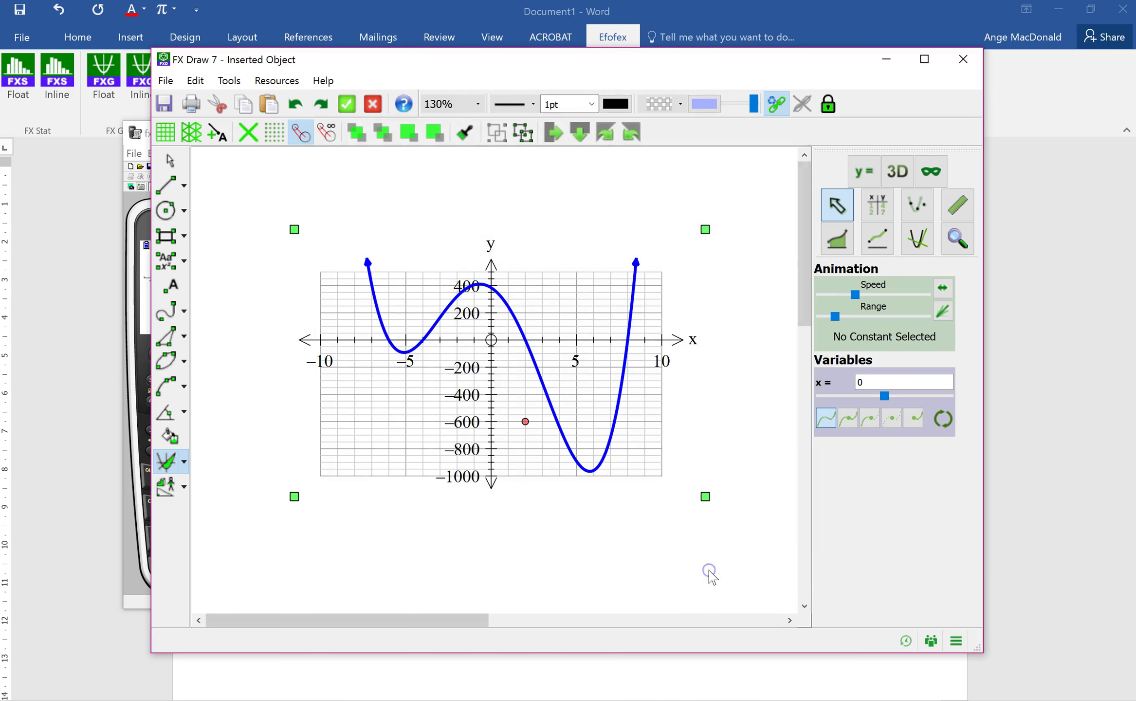
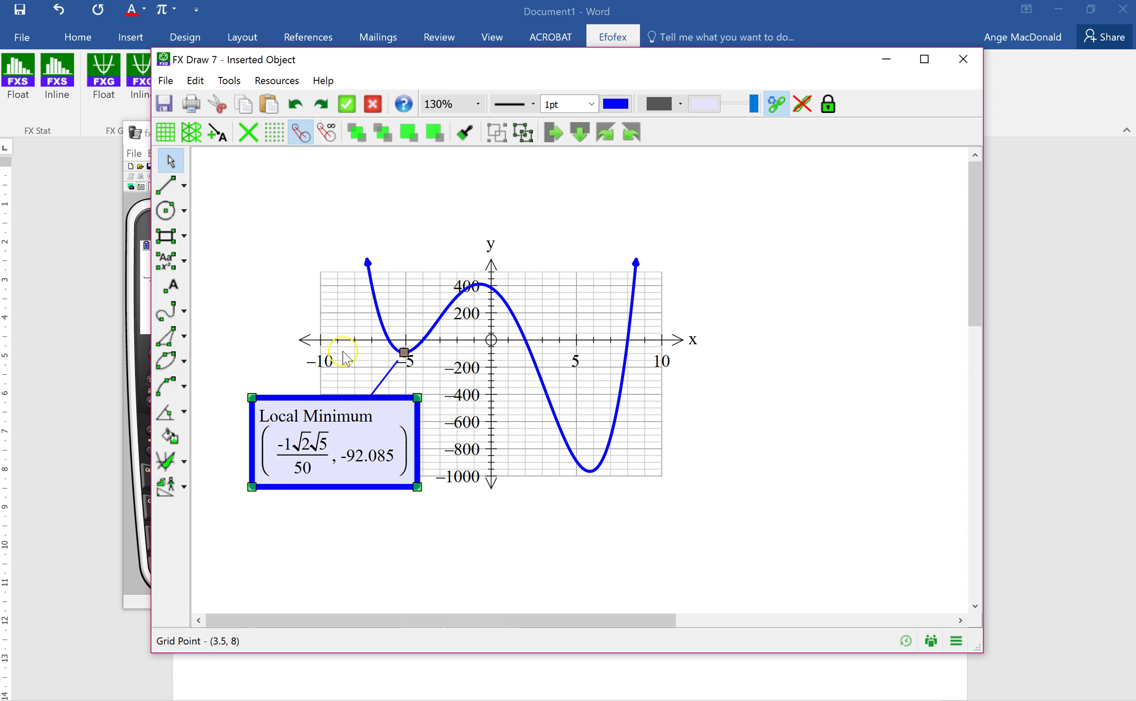
Add an annotation to the curve's local maximum and place it above the graph.
left_click(387, 516)
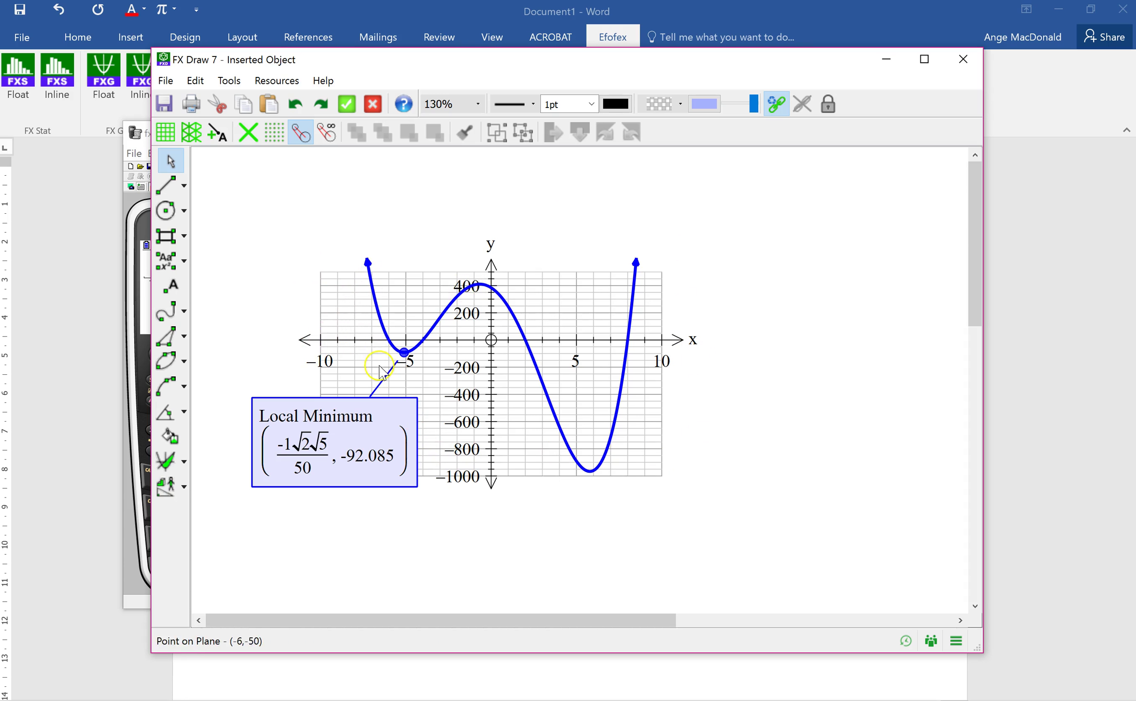
left_click(352, 314)
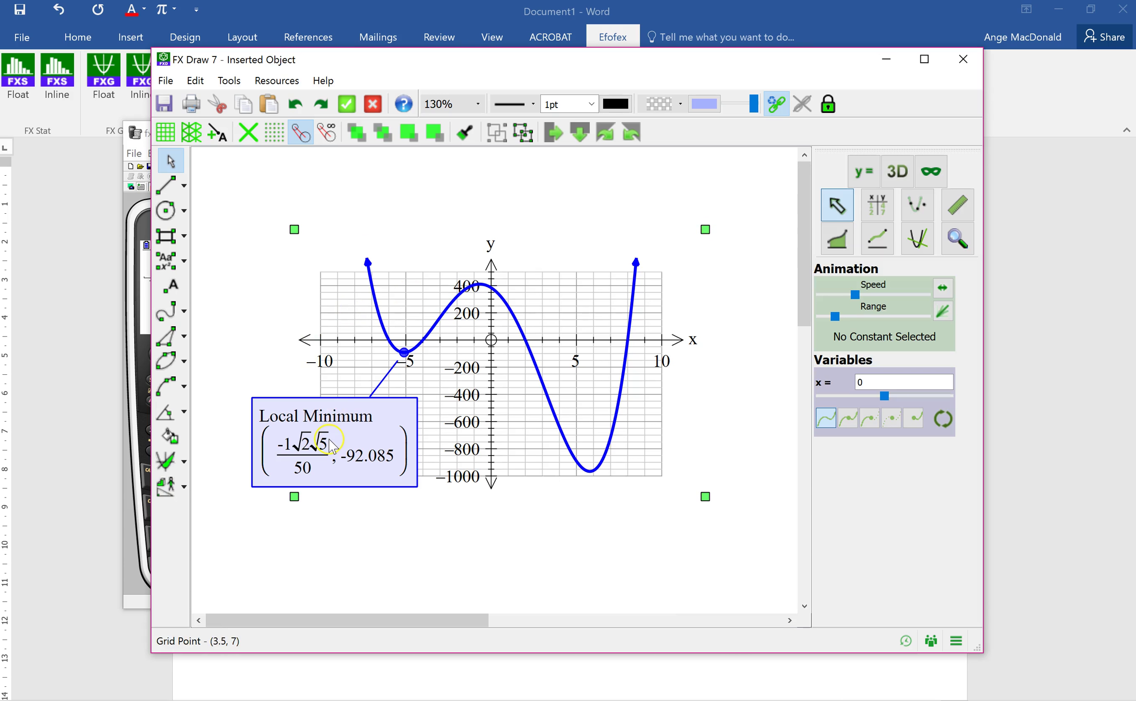
left_click(479, 286)
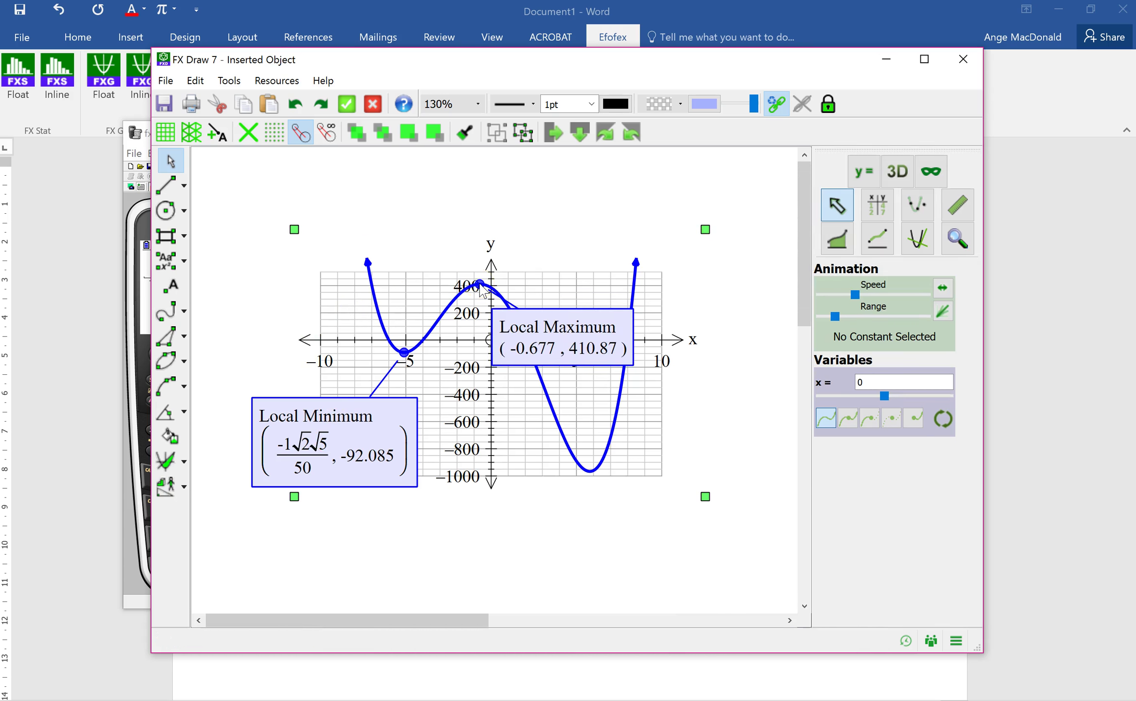
right_click(480, 286)
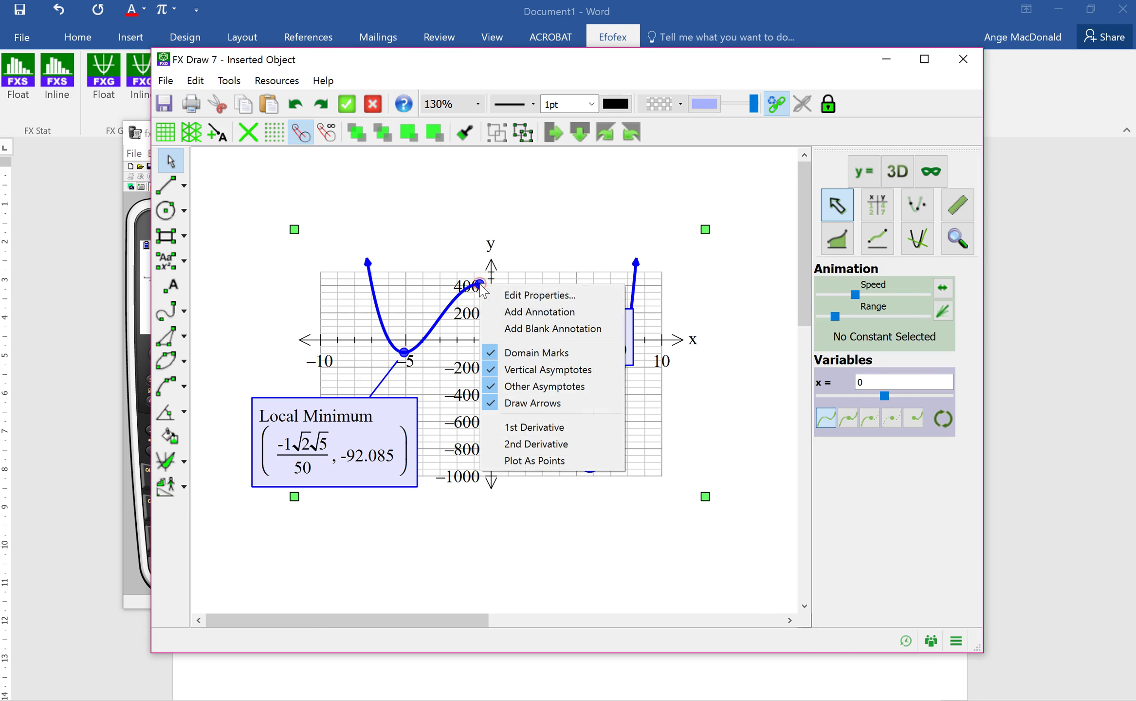
left_click(502, 312)
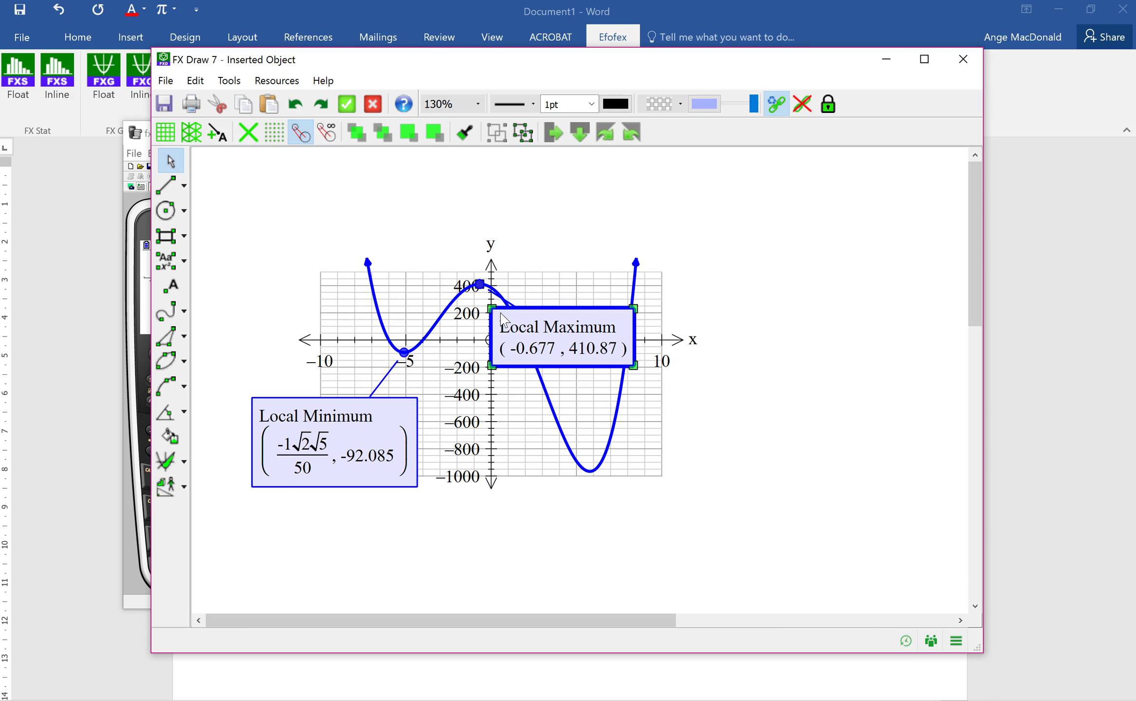
left_click_drag(592, 321, 572, 197)
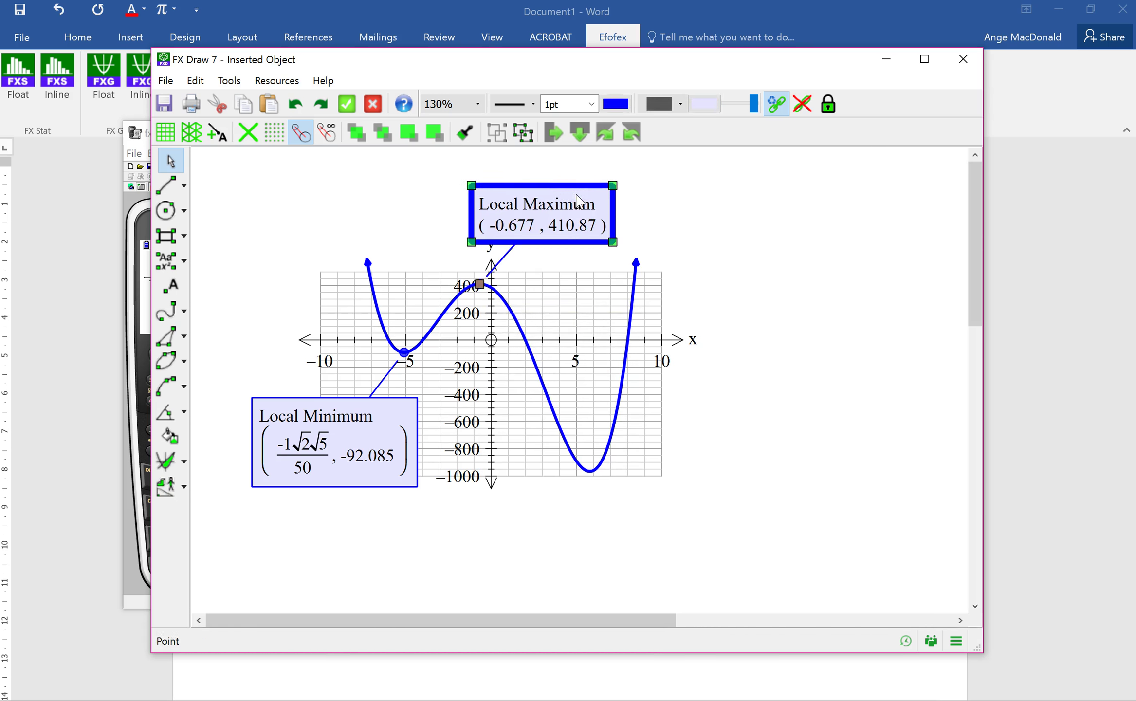
left_click(476, 302)
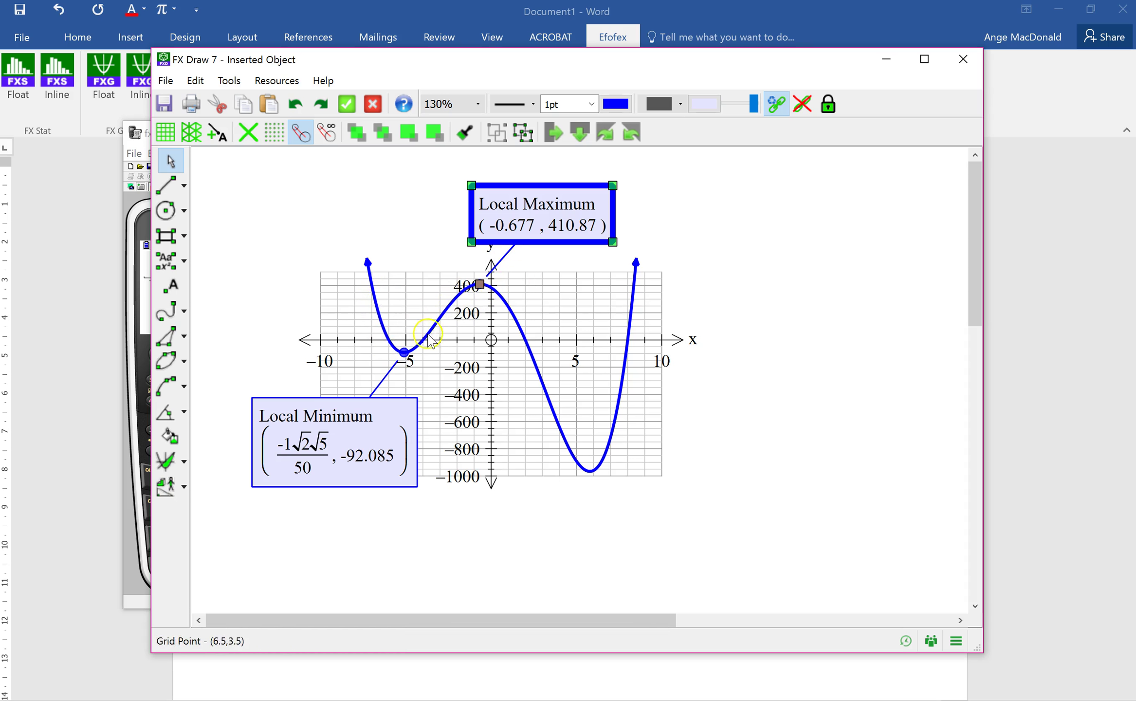
Annotate the point of inflection between the local minimum and local maximum, placing its label above the graph, left of the maximum's label.
left_click(347, 336)
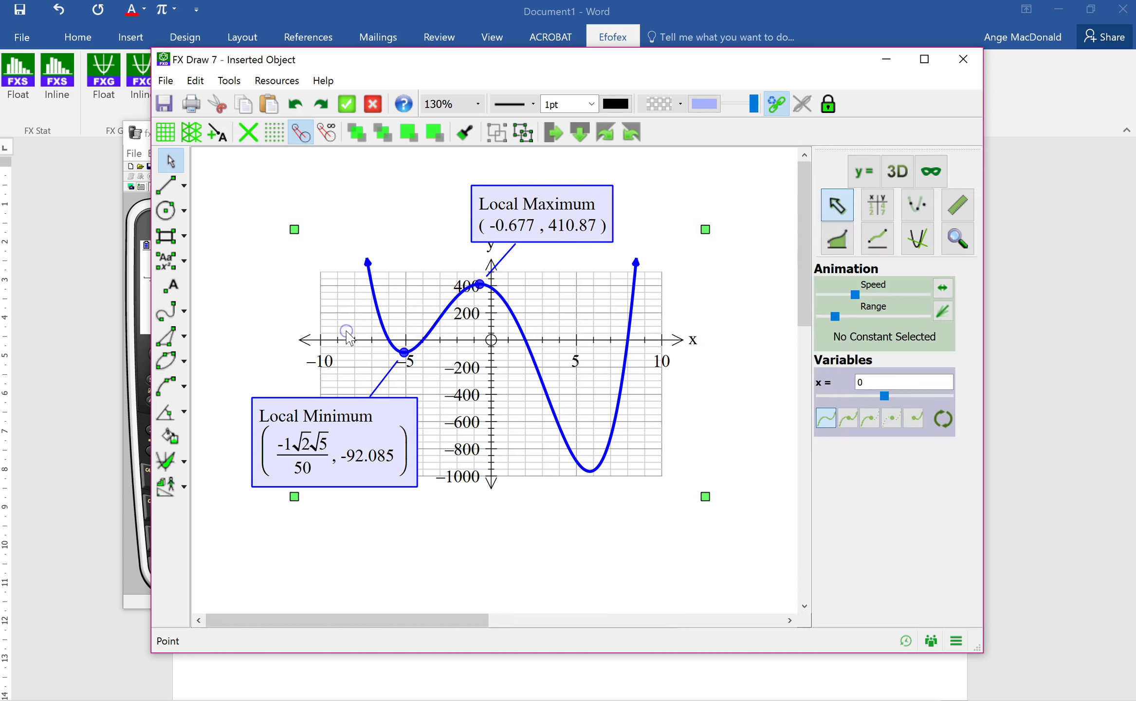
left_click(438, 322)
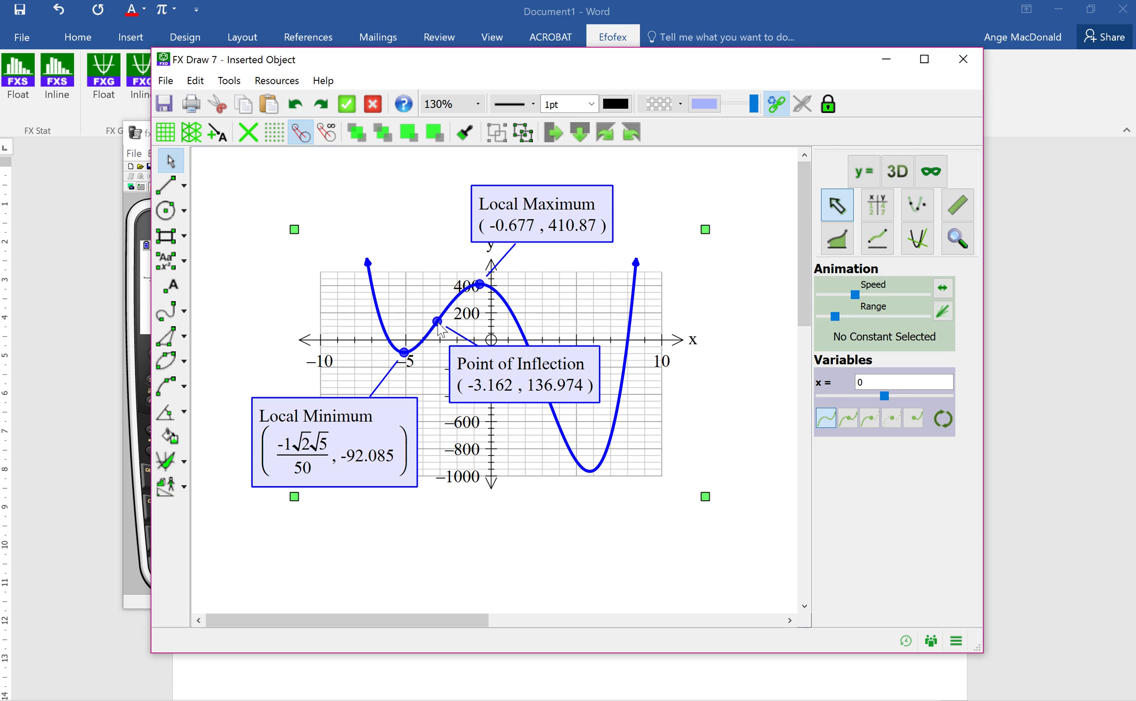
right_click(438, 322)
left_click(487, 350)
left_click(534, 354)
mouse_move(534, 355)
left_mouse_down()
mouse_move(446, 227)
mouse_move(427, 226)
mouse_move(404, 200)
mouse_move(407, 165)
left_mouse_up()
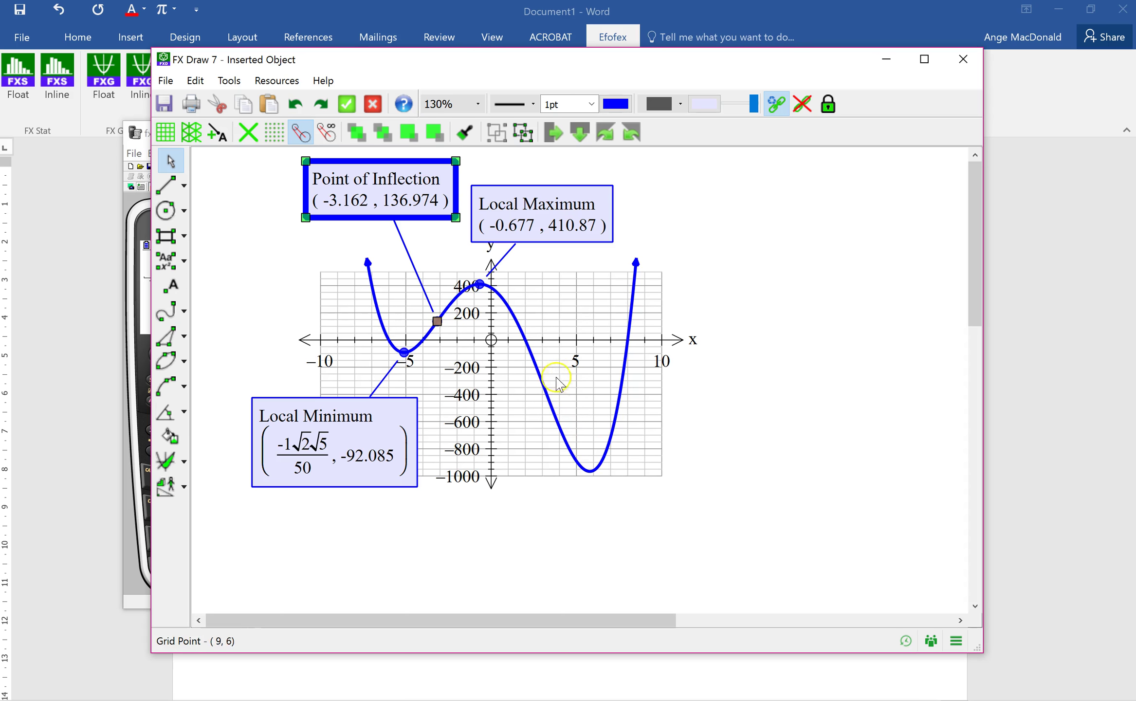
left_click(364, 181)
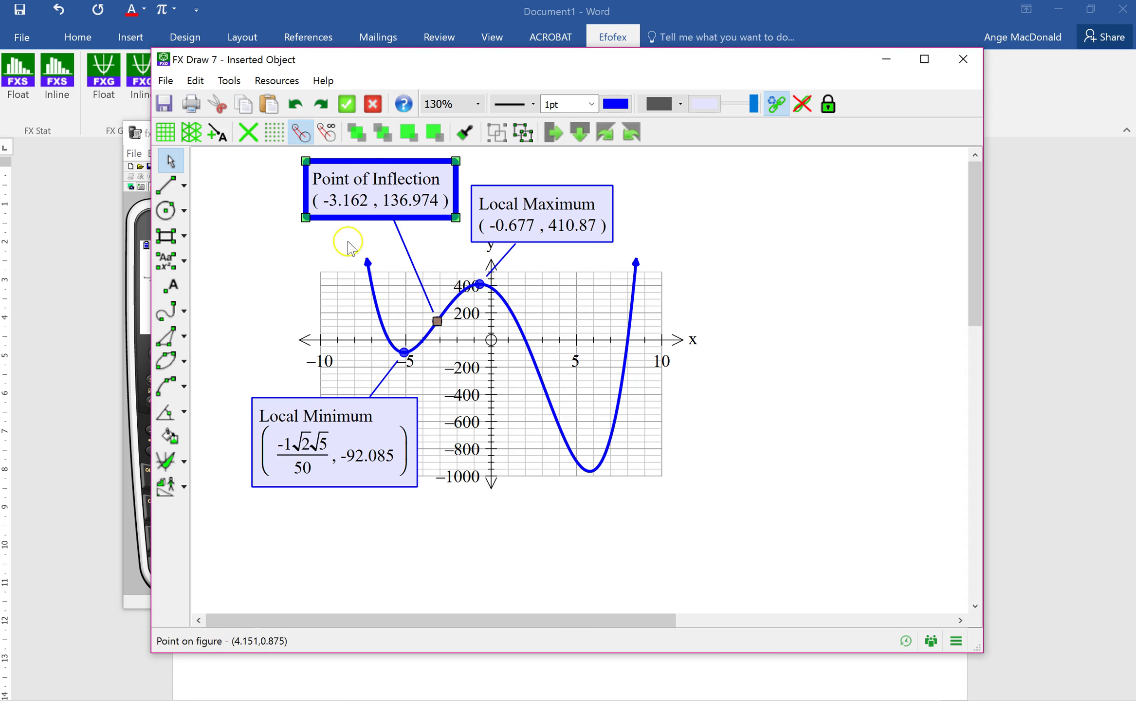
Open the Local Maximum annotation for editing and set its anchor line colour to magenta (#ff00ff).
left_click(267, 335)
left_click(567, 212)
left_click(567, 211)
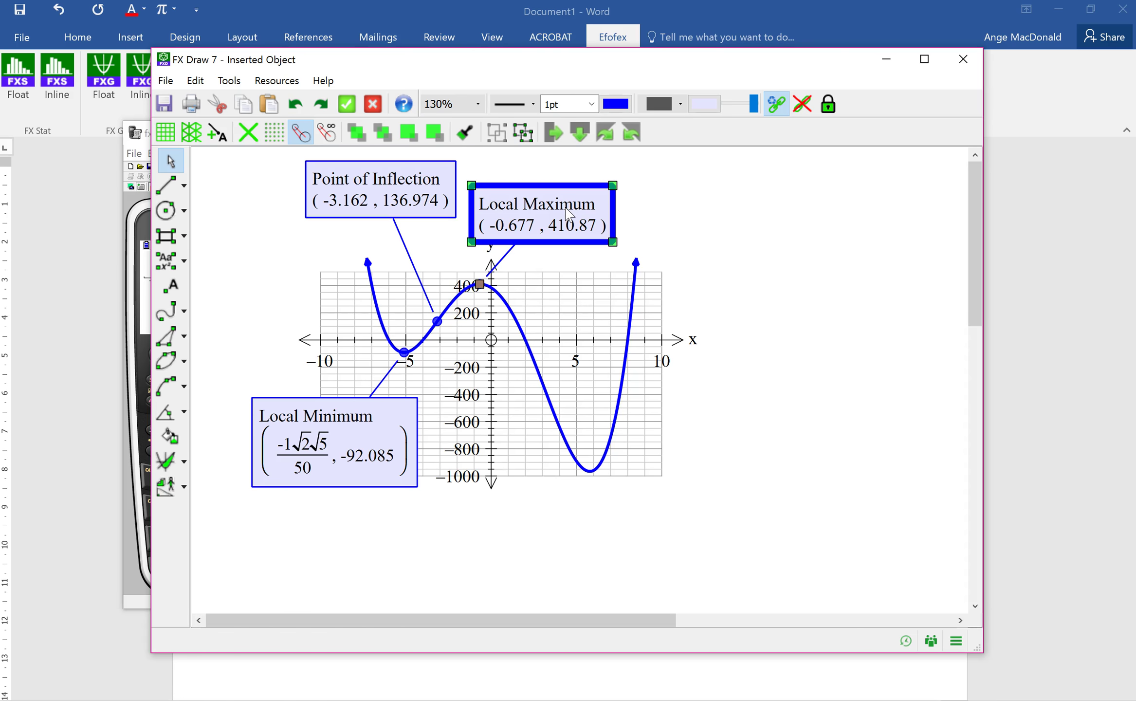
double_click(567, 213)
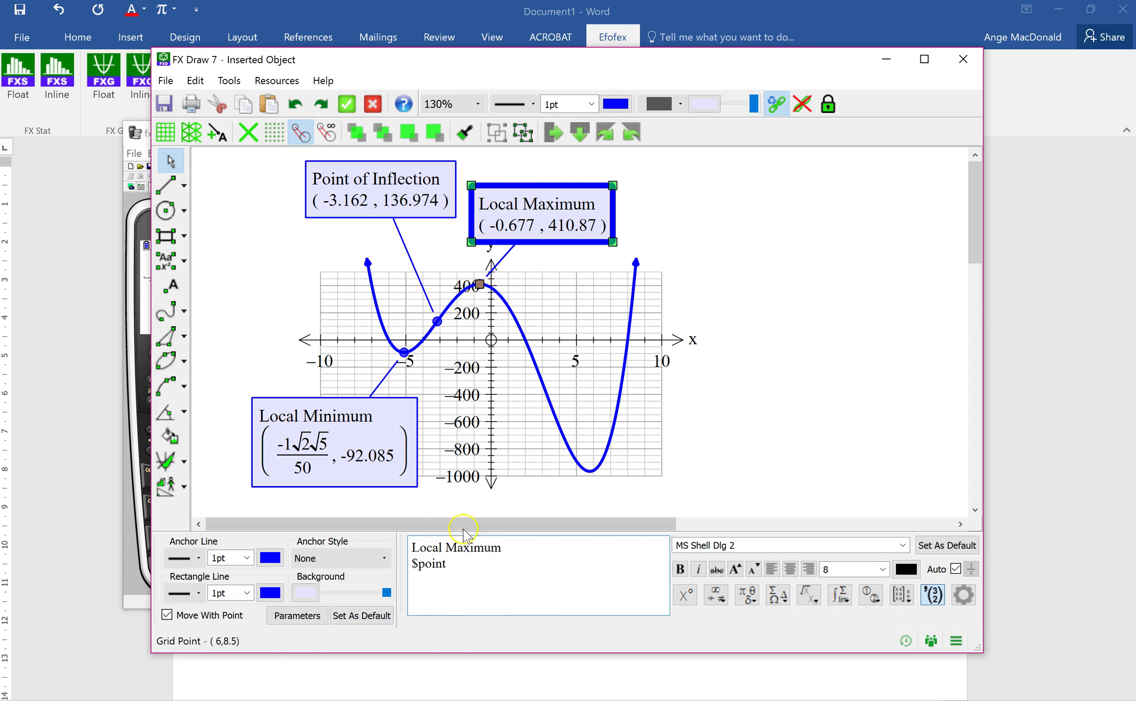
left_click(479, 586)
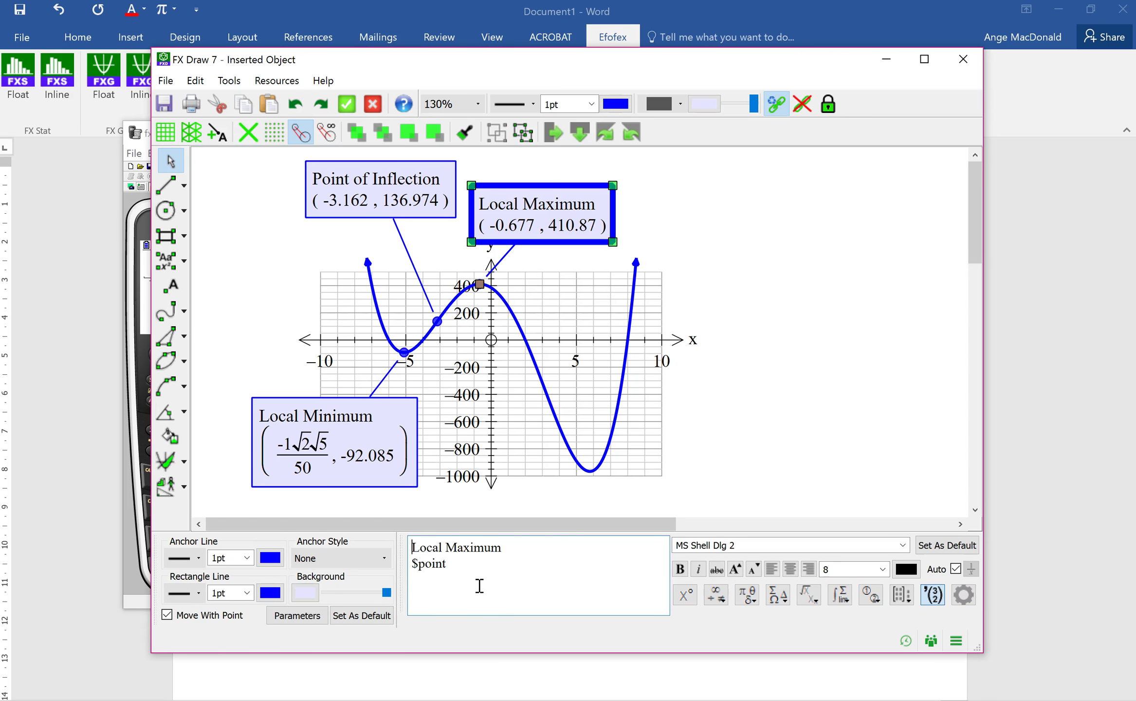
left_click(265, 560)
left_click(519, 228)
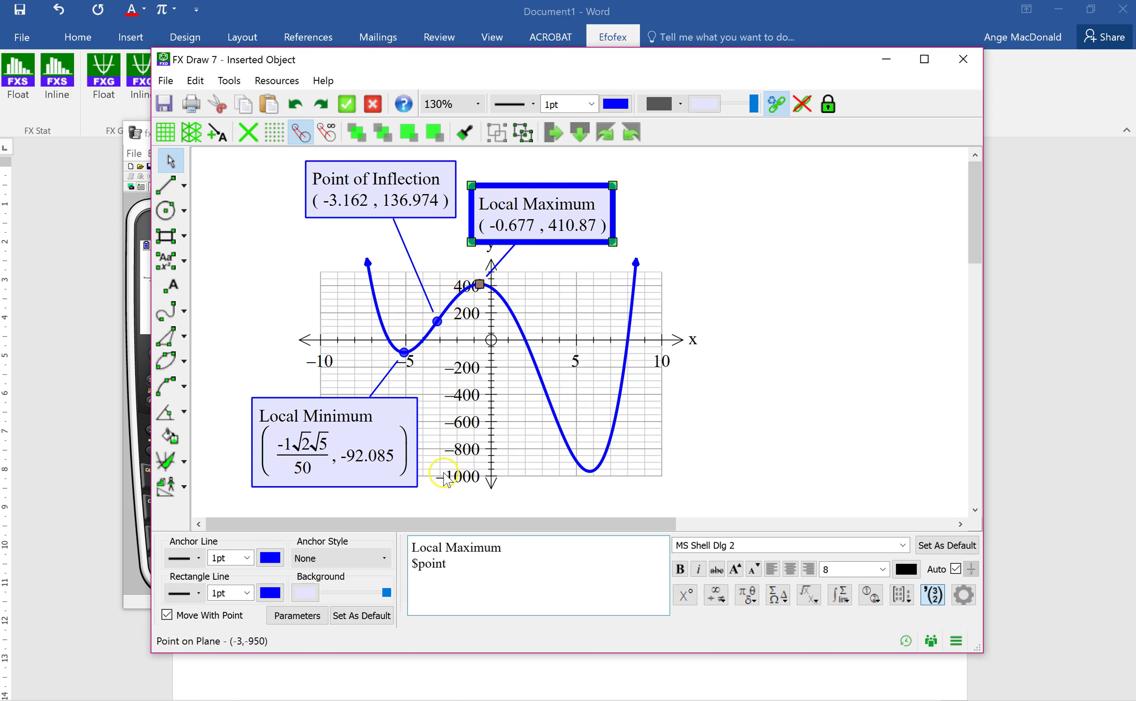
left_click(273, 553)
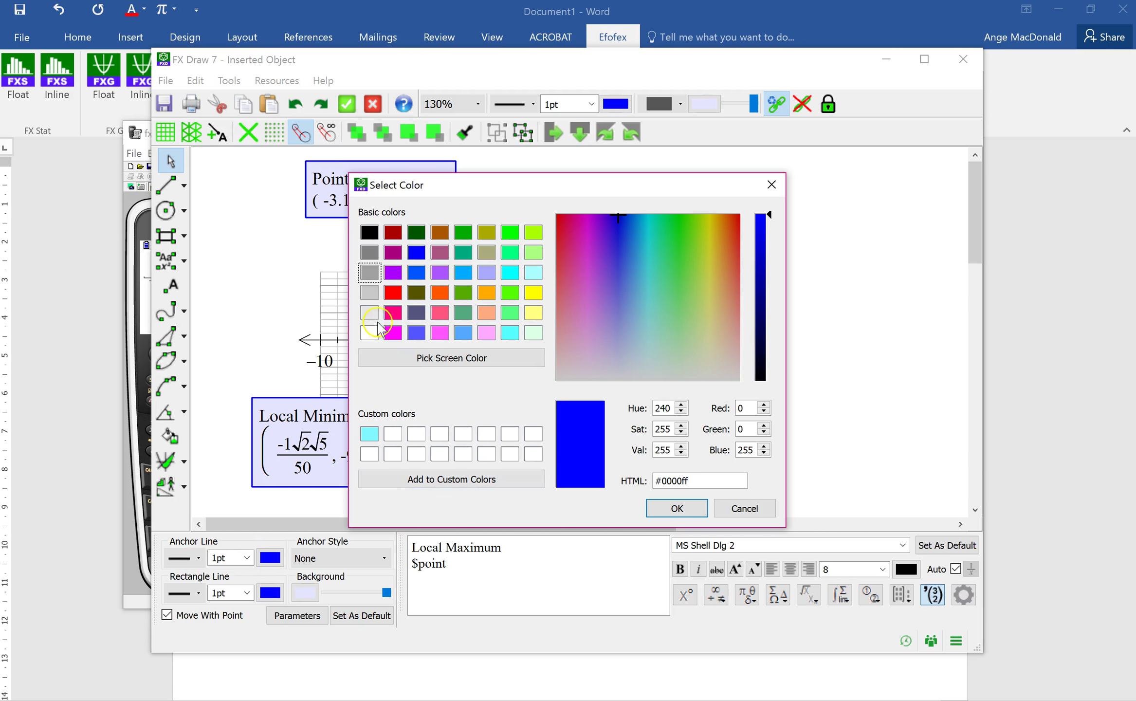
left_click(393, 332)
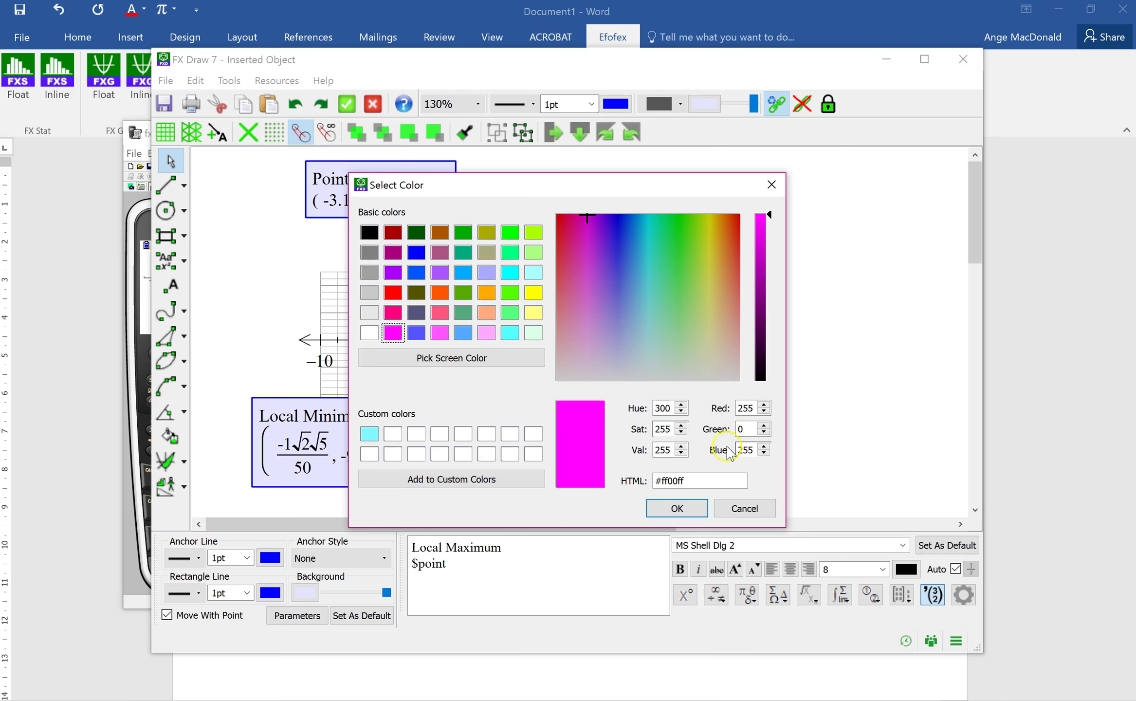
left_click(674, 511)
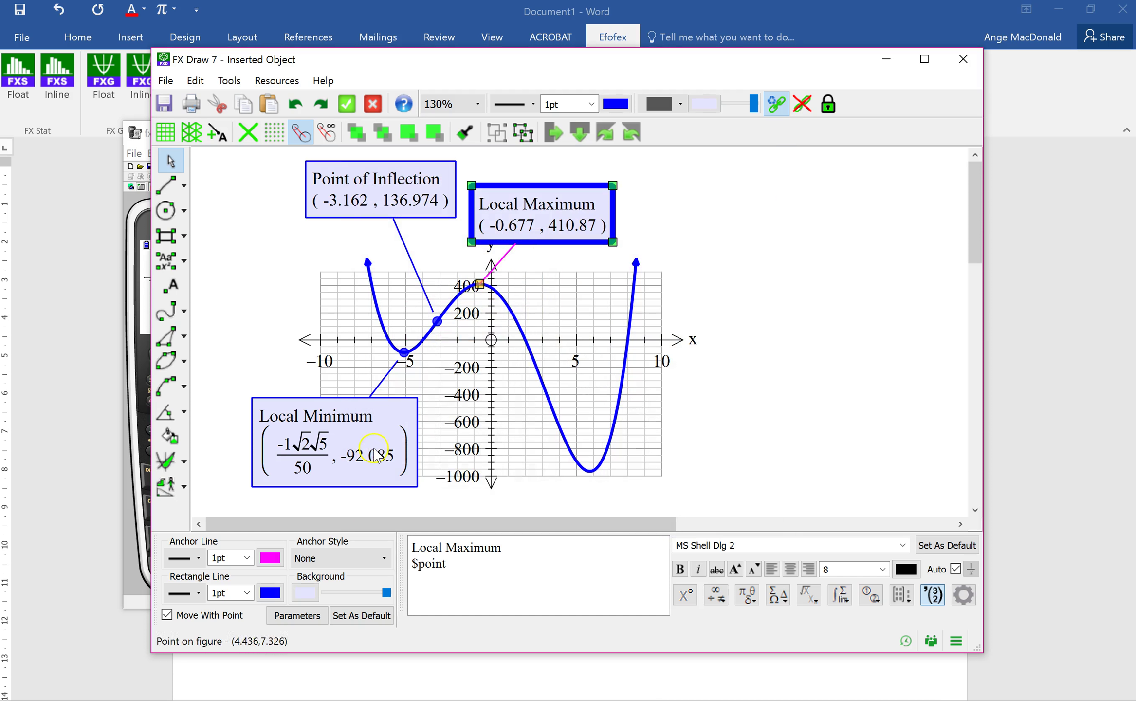
Set the Local Maximum annotation's anchor style to the long line ending in a dot.
left_click(387, 559)
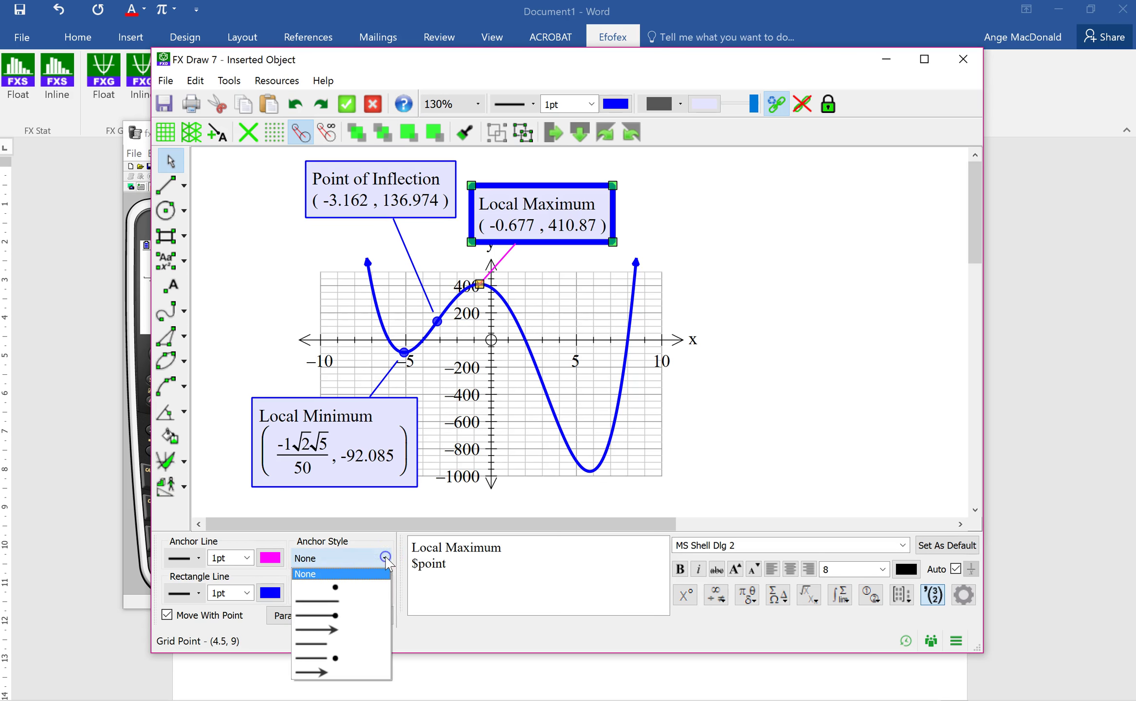
left_click(346, 616)
left_click(301, 565)
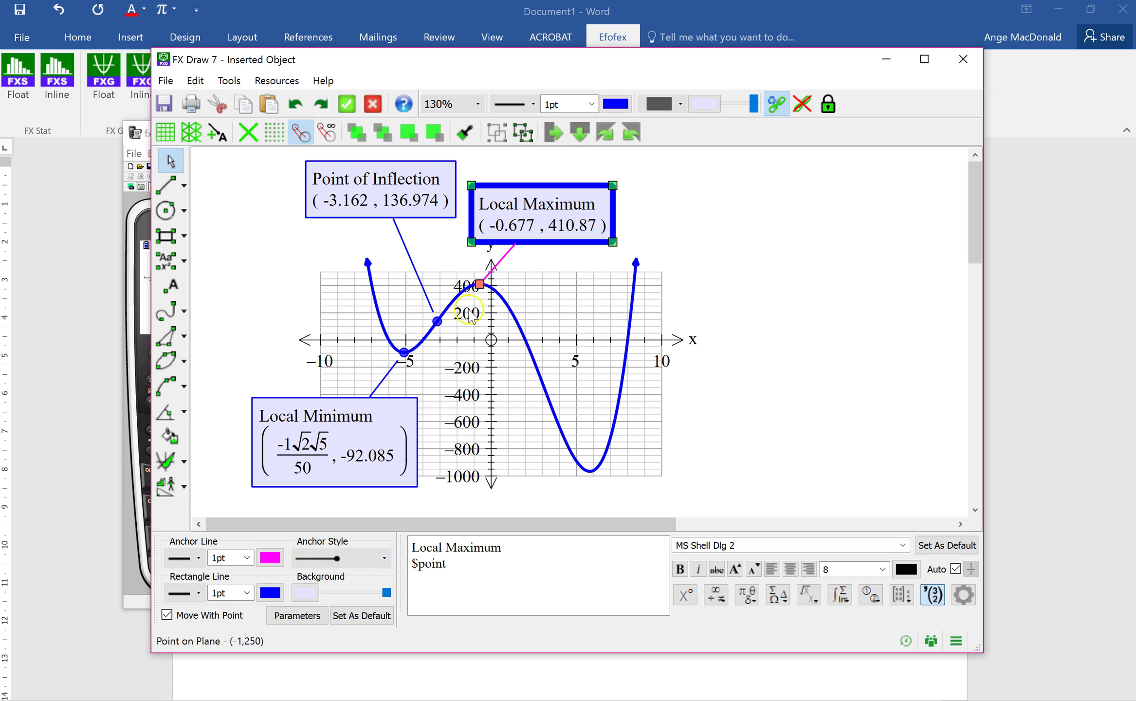
Set the Local Maximum annotation's rectangle line to magenta (#ff00ff) and its background to light pink (#ffaaff).
left_click(270, 592)
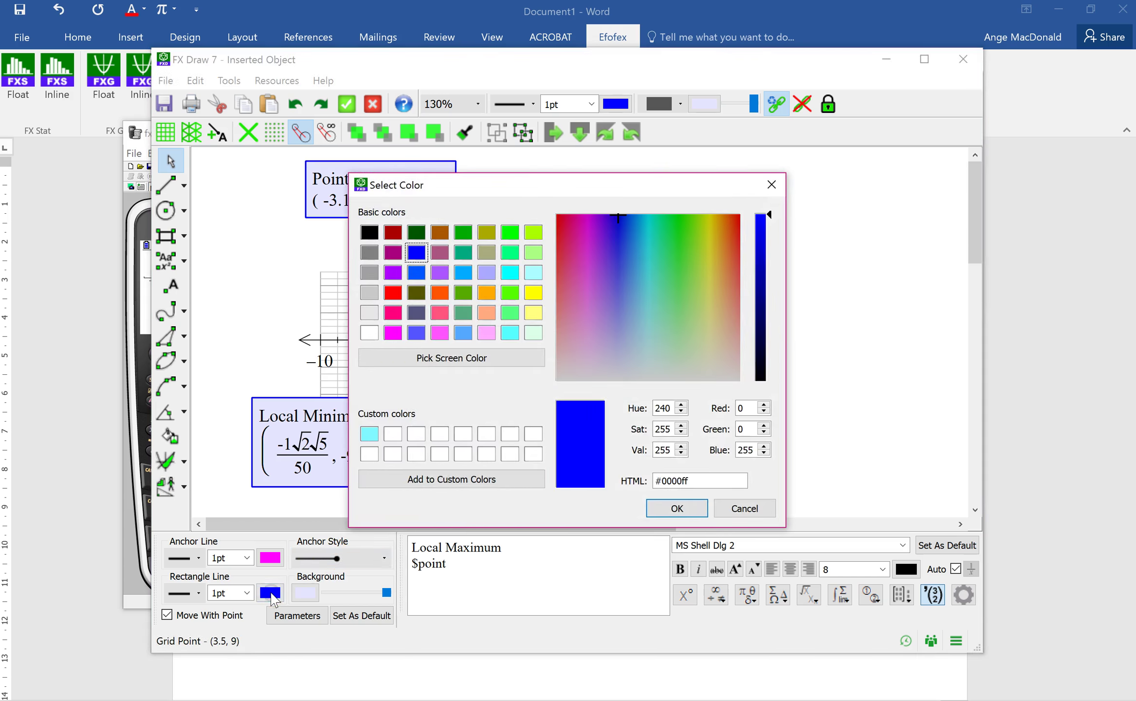
left_click(395, 332)
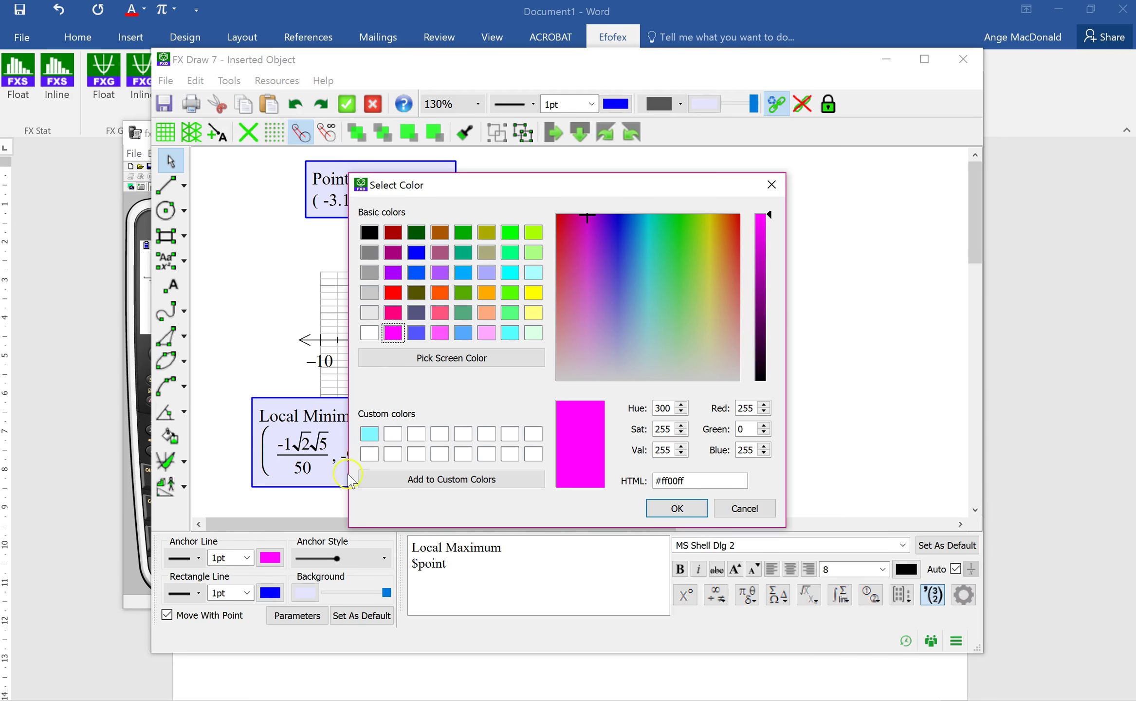
left_click(657, 508)
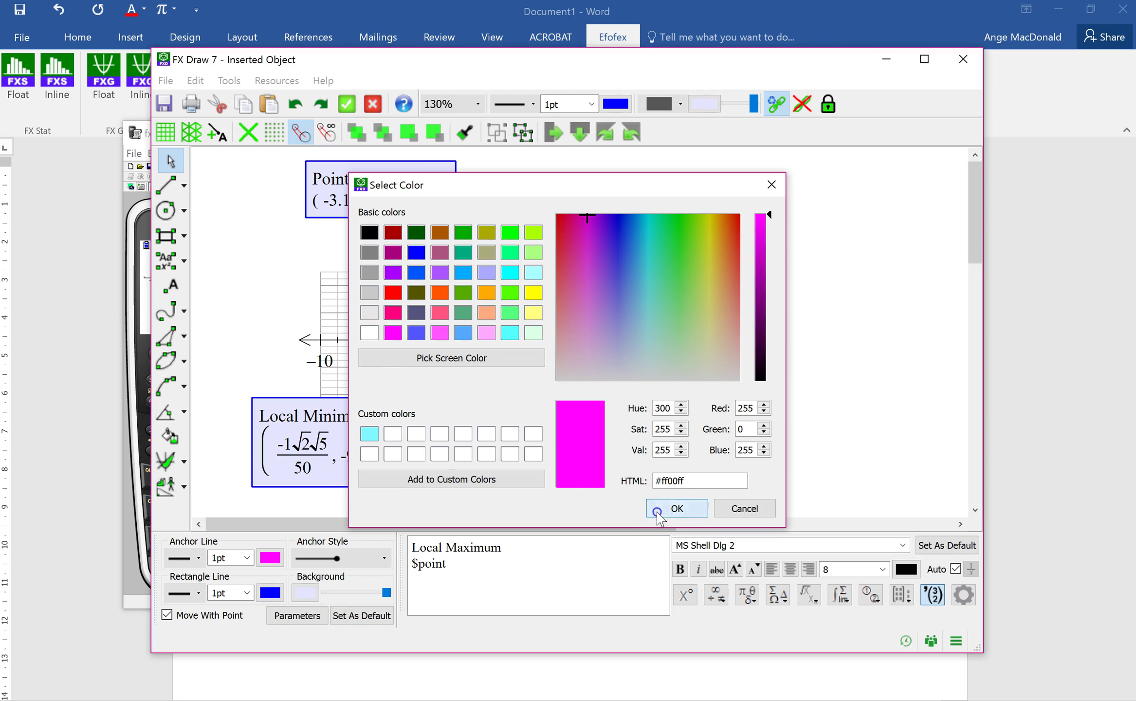
left_click(305, 592)
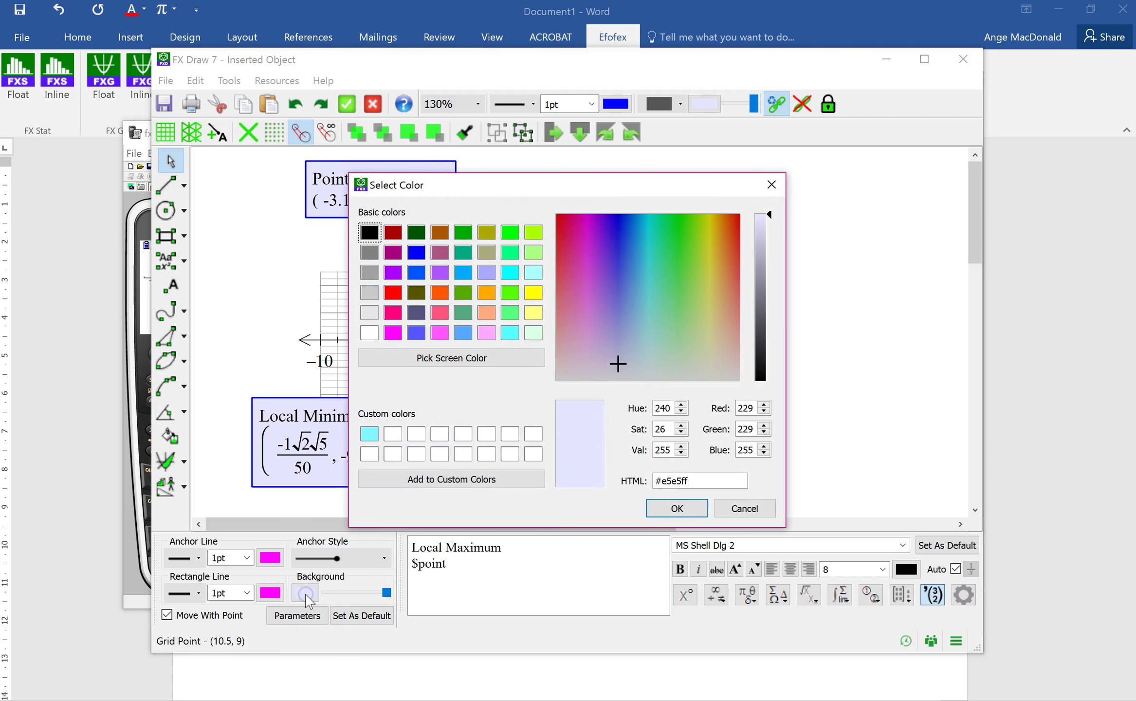
left_click(392, 333)
left_click(486, 332)
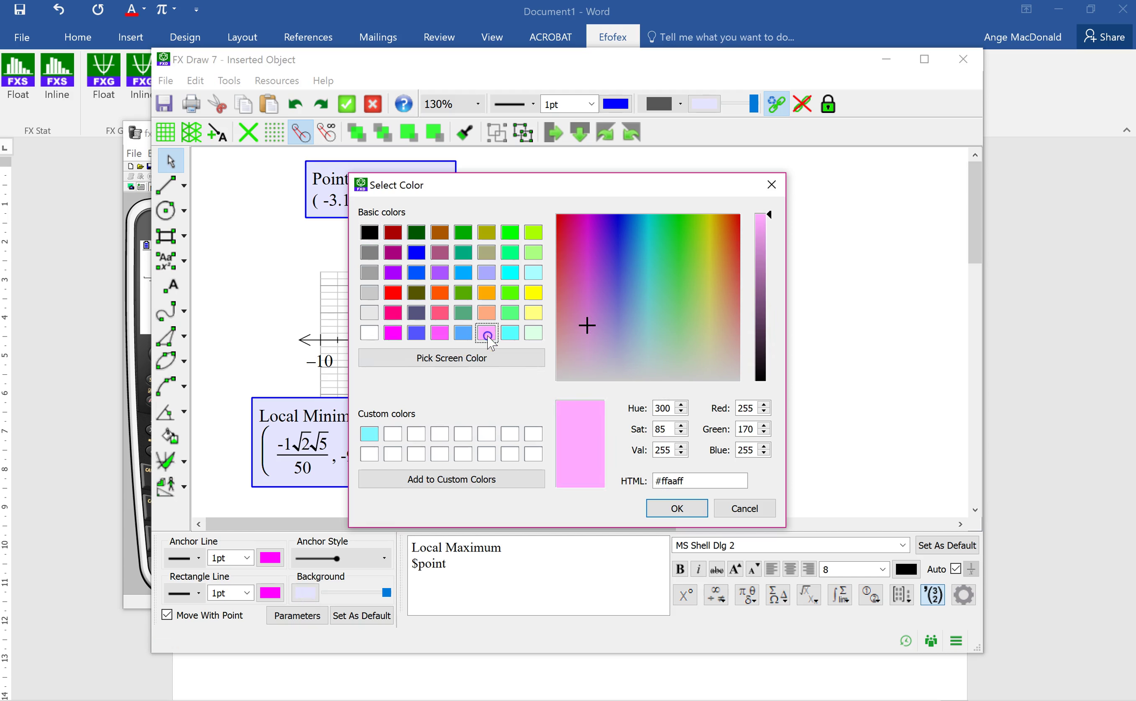
left_click(658, 508)
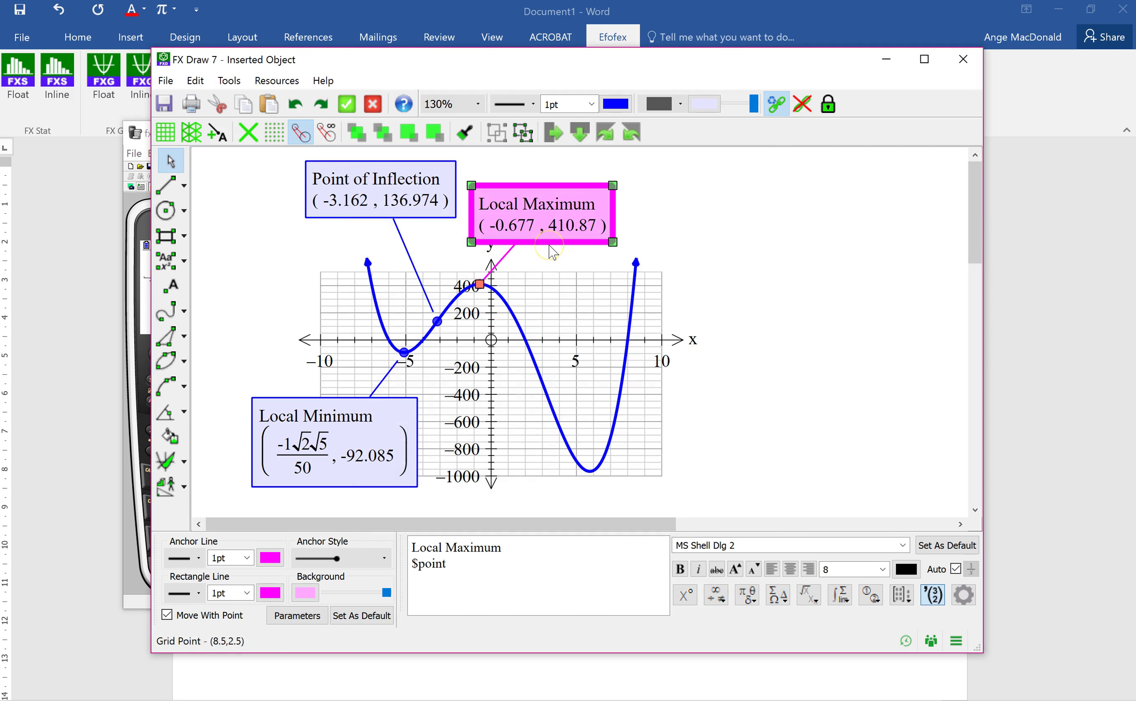
left_click(366, 554)
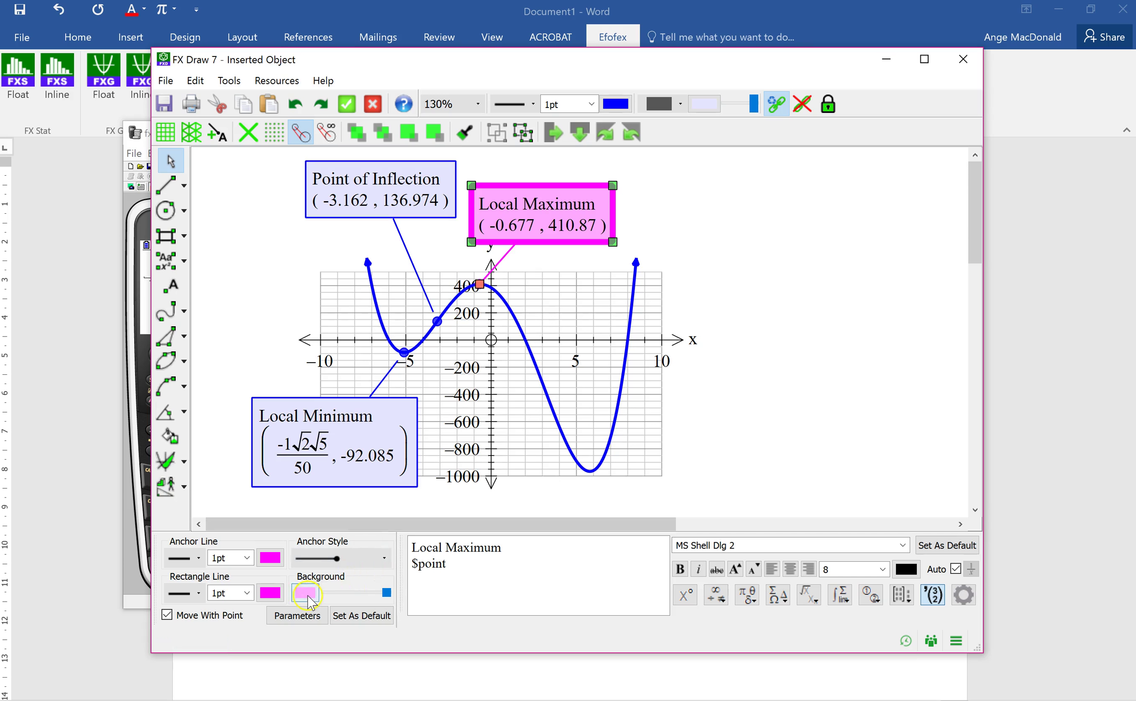
Replace the Local Maximum annotation's text with "TP 2" and deselect it.
left_click(438, 565)
left_click(521, 572)
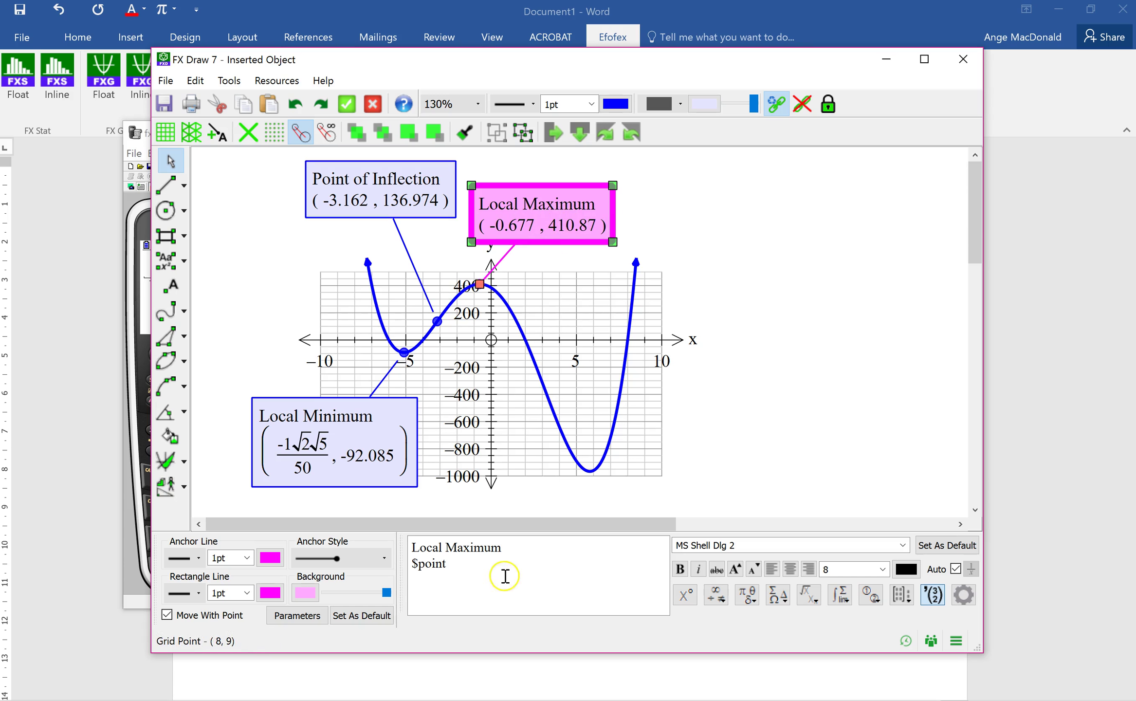
left_click_drag(448, 564, 420, 548)
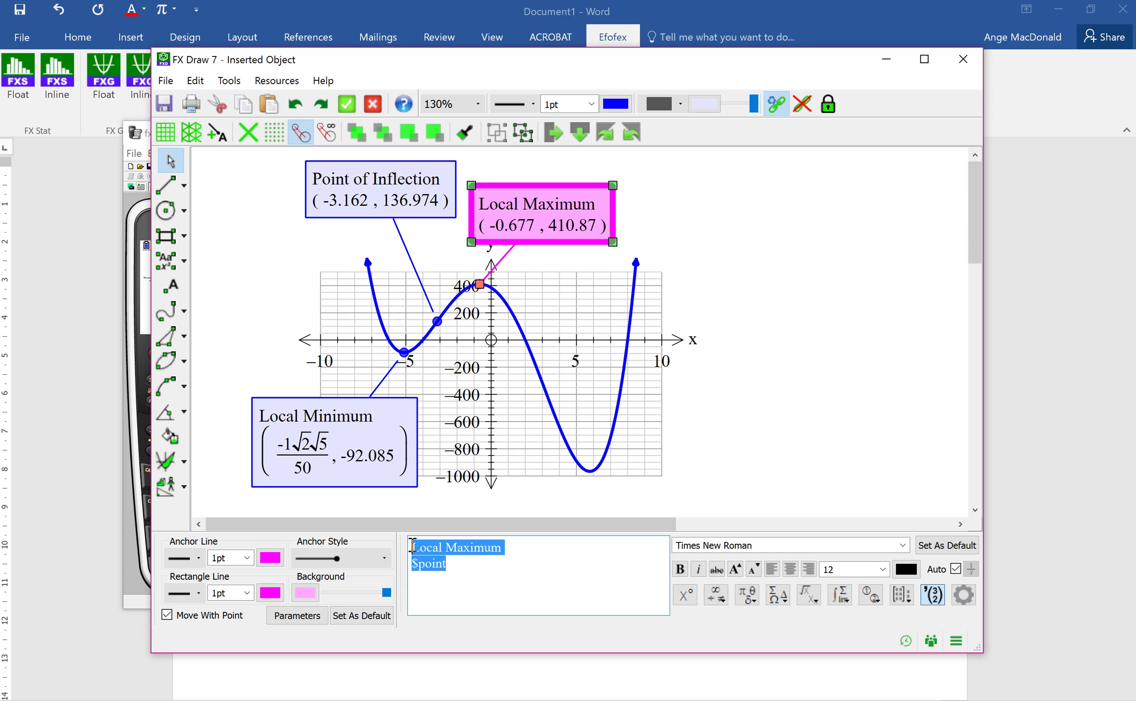
type("TP 2")
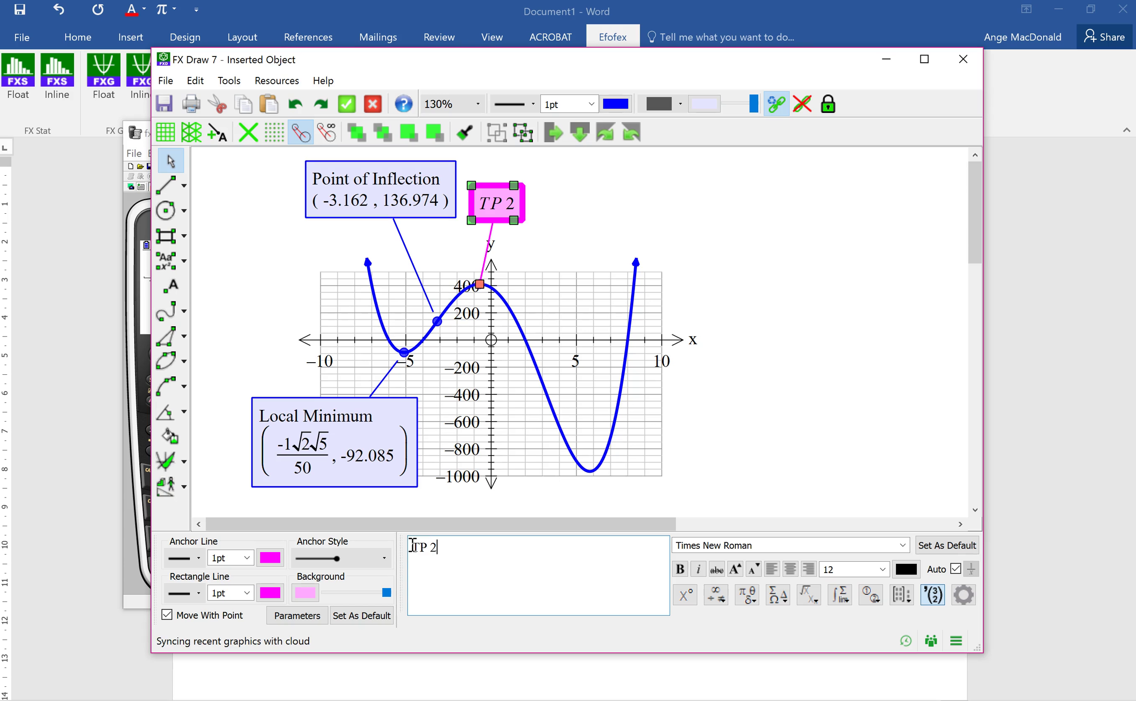
left_click(753, 459)
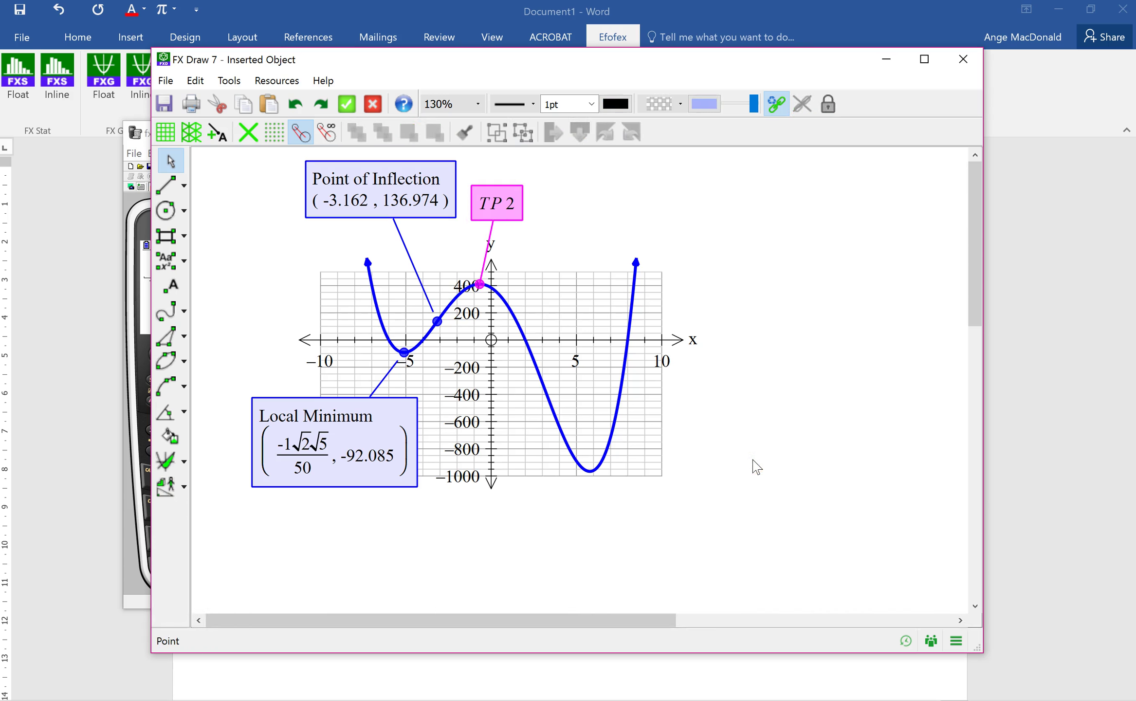
Move the TP 2 annotation below the lower end of the graph's y-axis and deselect it.
left_click_drag(504, 219, 485, 529)
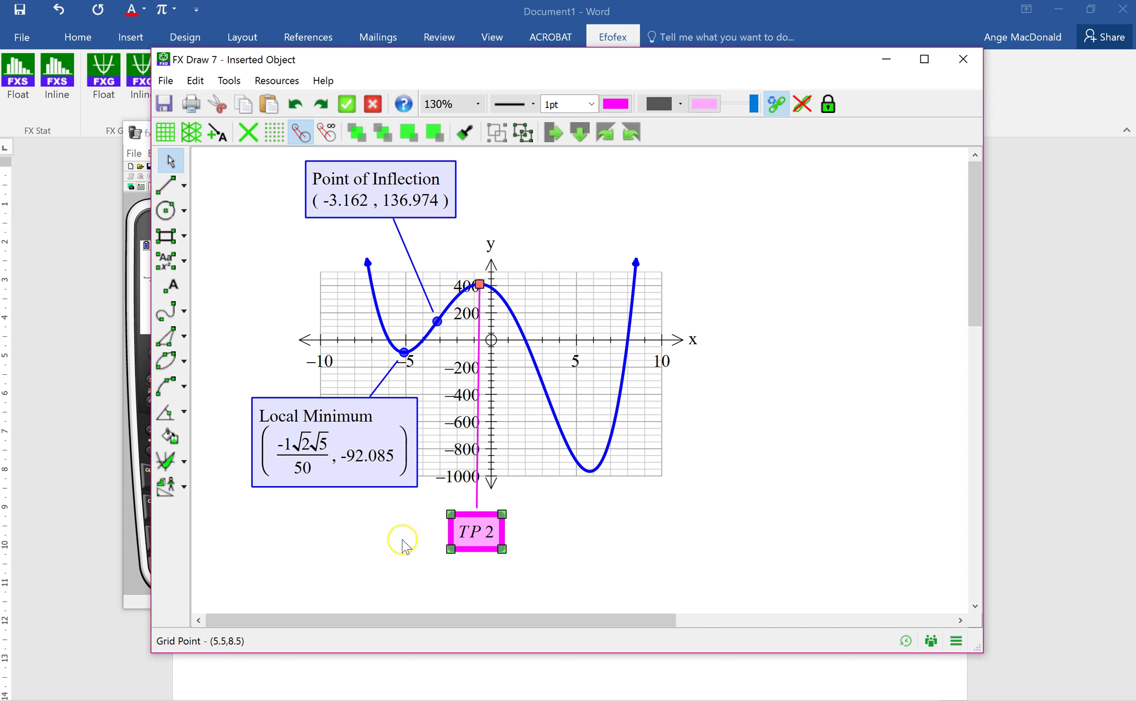
left_click(355, 538)
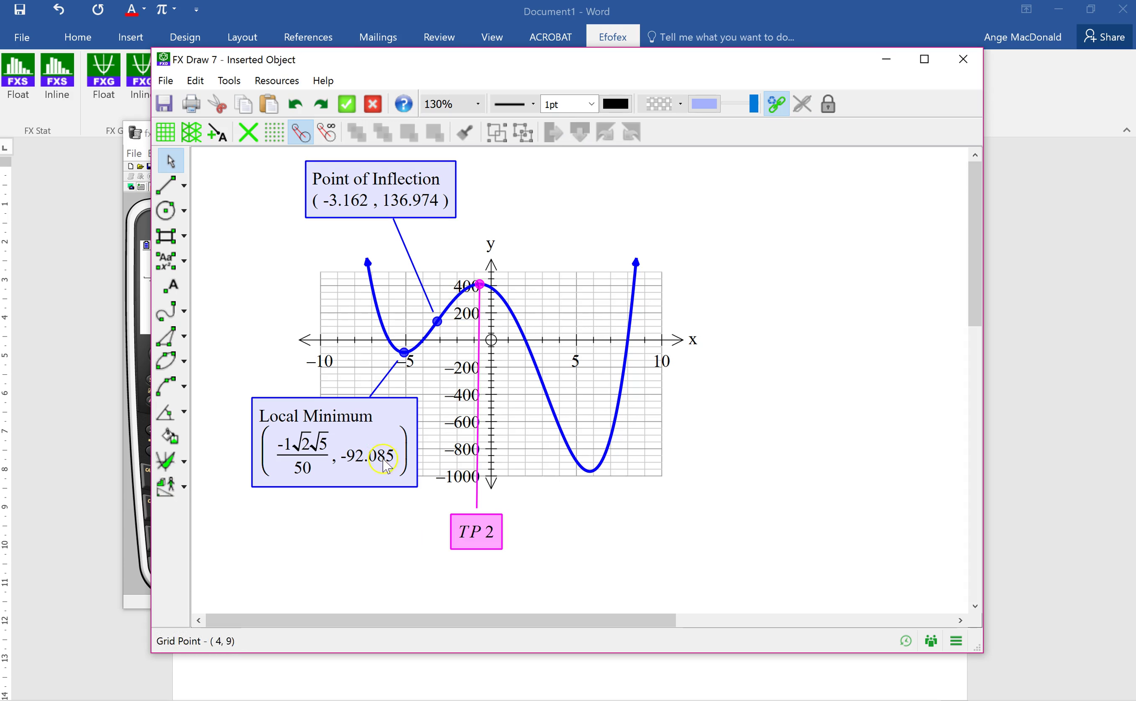
Open the Point of Inflection annotation for editing and set its anchor line colour to light green.
left_click(388, 194)
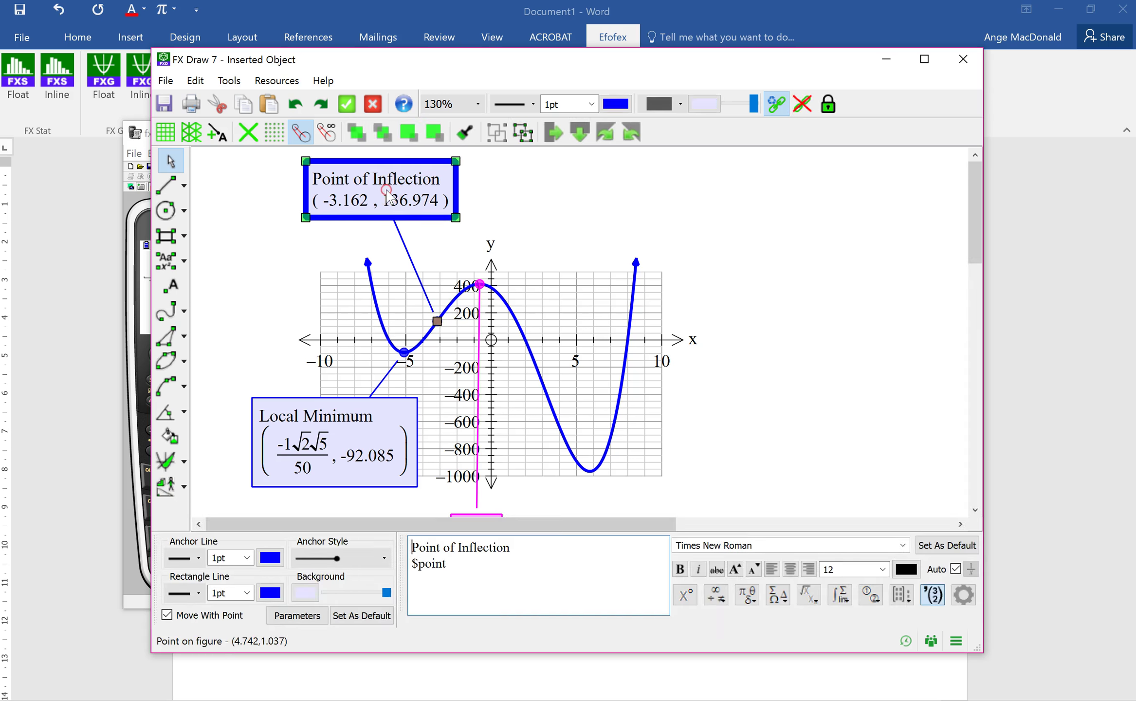
left_click(272, 559)
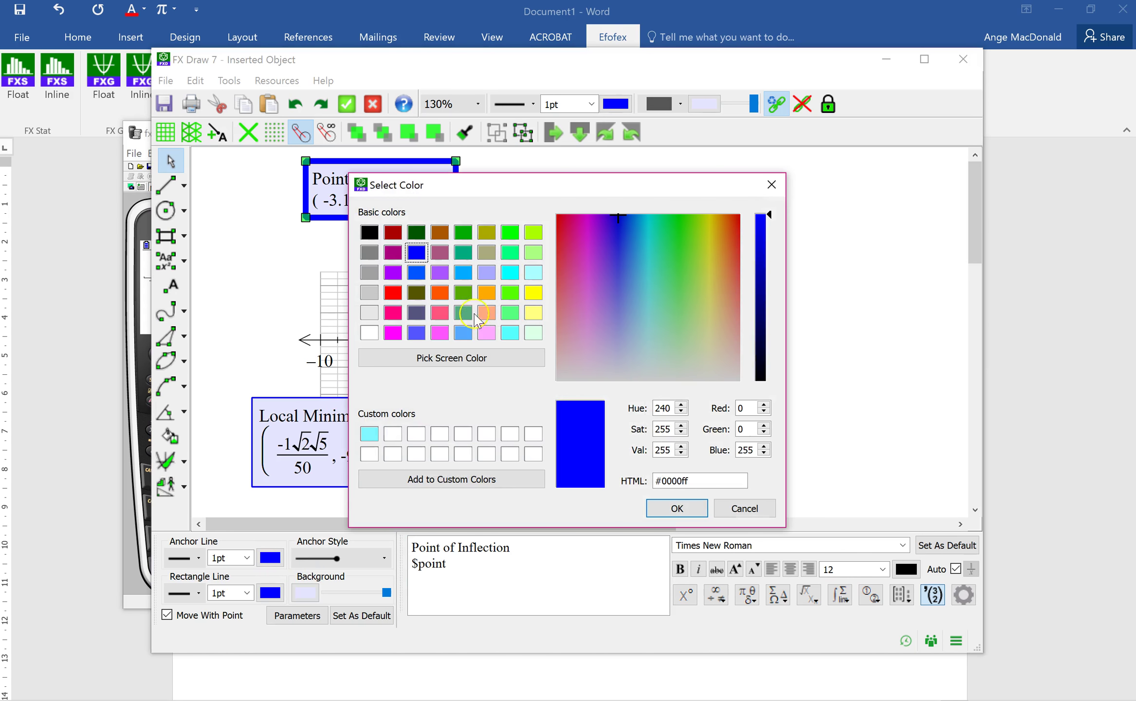
left_click(685, 246)
left_click(674, 508)
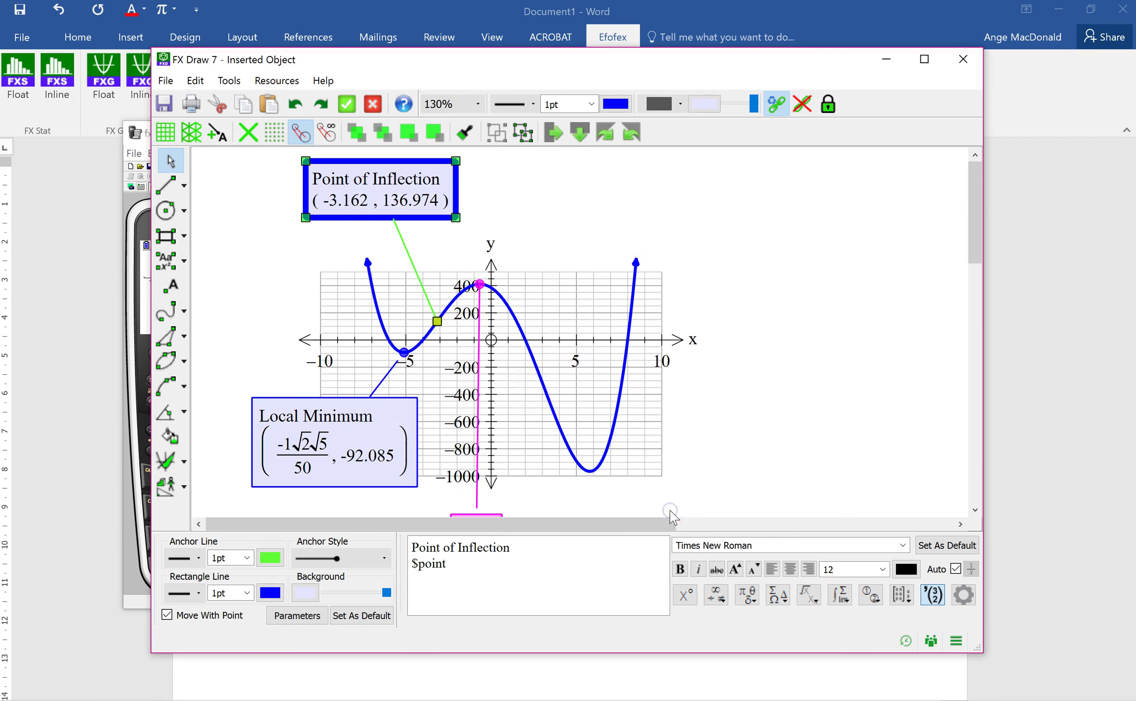
Set the Point of Inflection annotation's rectangle line to green and its background to lime (#aaff00).
left_click(254, 598)
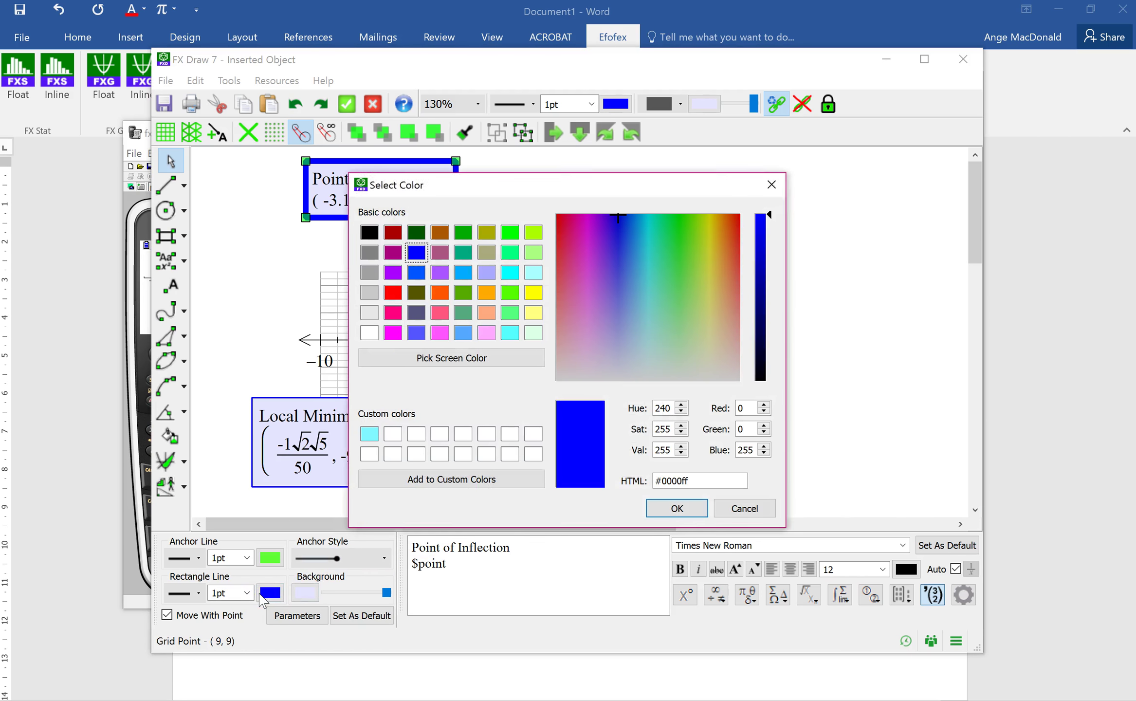
left_click(670, 247)
left_click(674, 508)
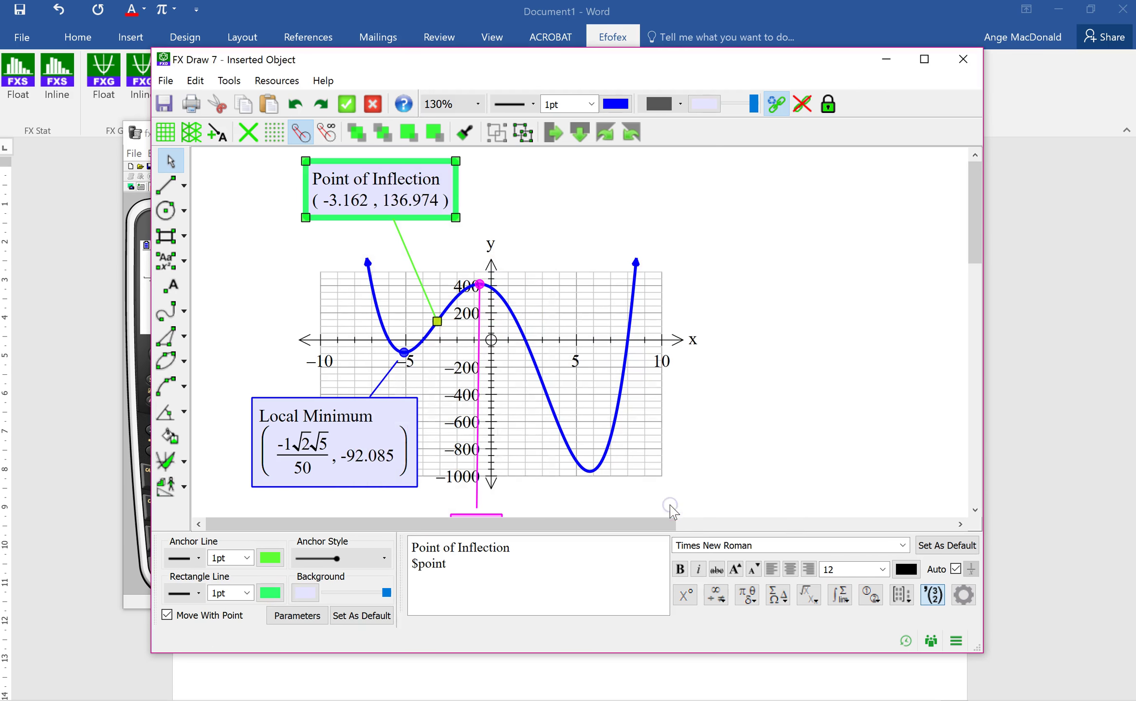
left_click(305, 593)
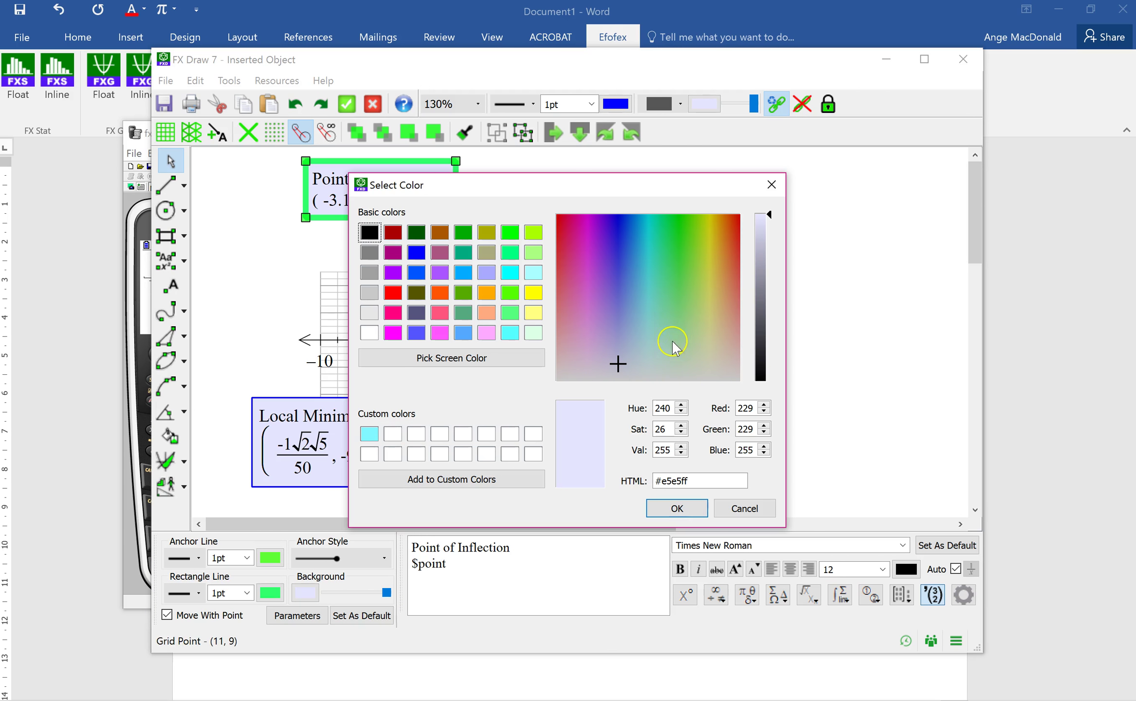
left_click(534, 232)
left_click(656, 480)
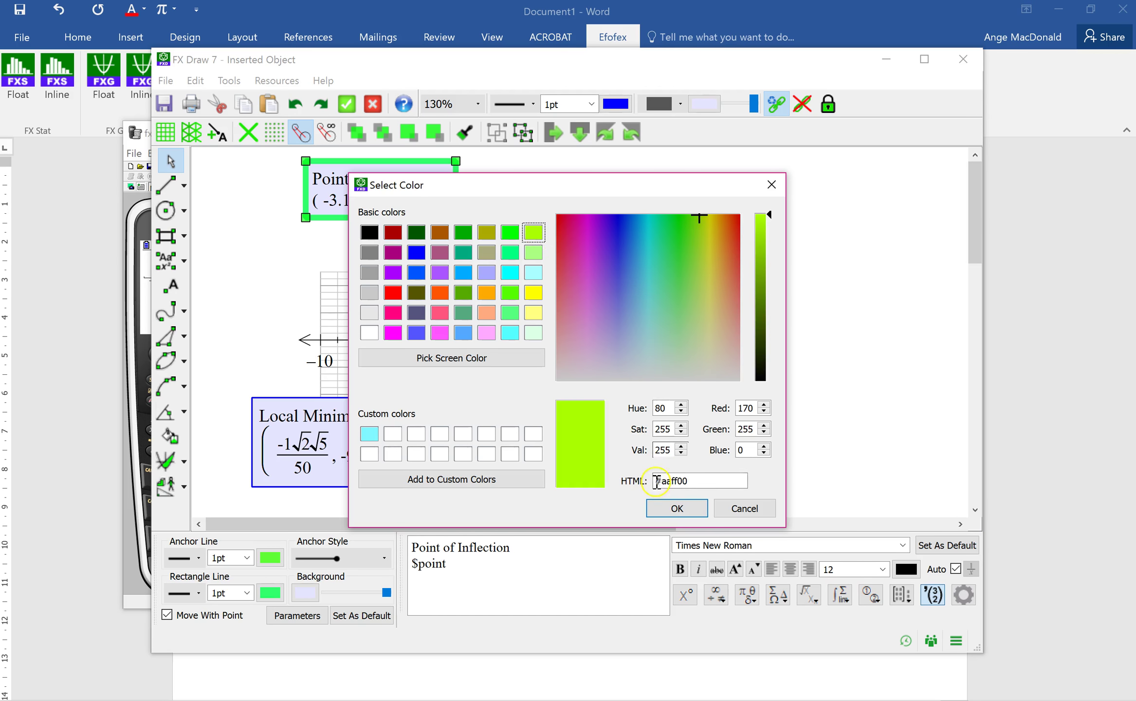
left_click(664, 508)
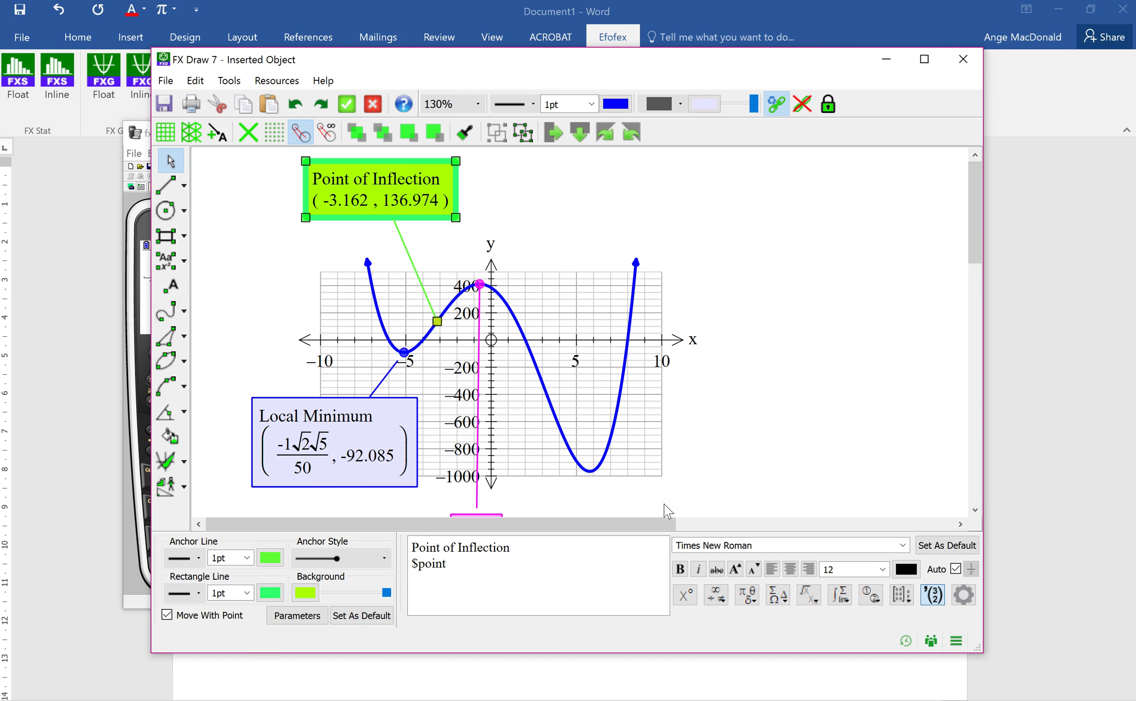
Replace the Point of Inflection annotation's text with "POI 1" and move the box directly above its point on the curve.
left_click_drag(459, 571, 410, 538)
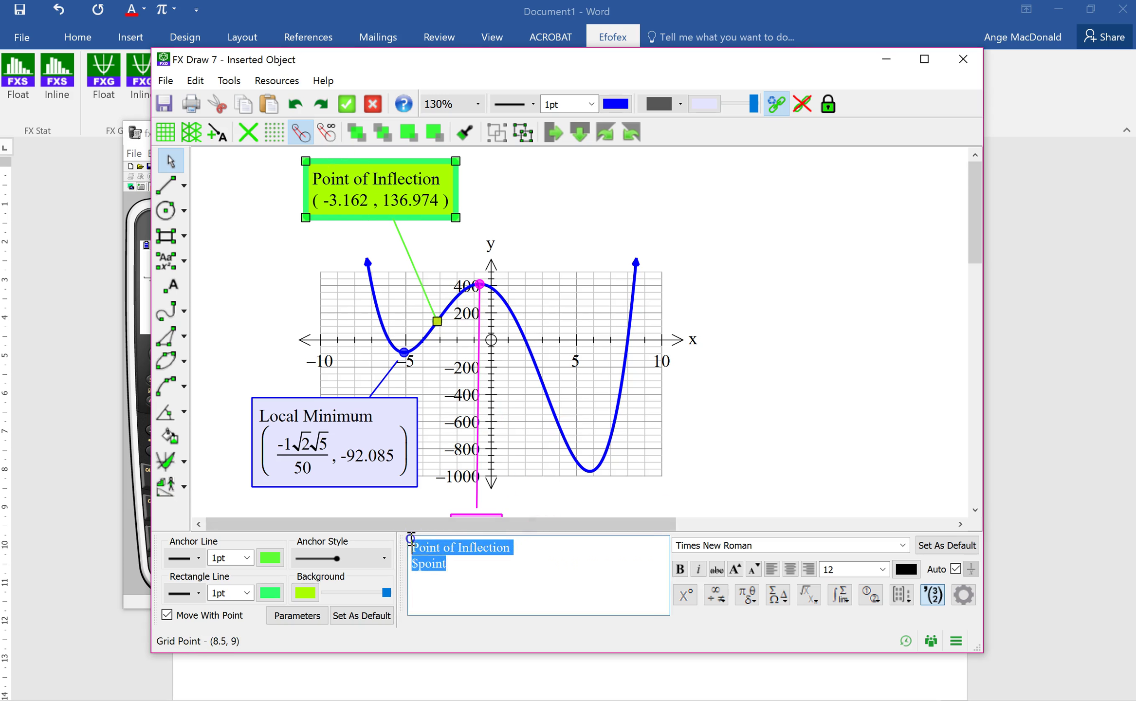
type("POI 1")
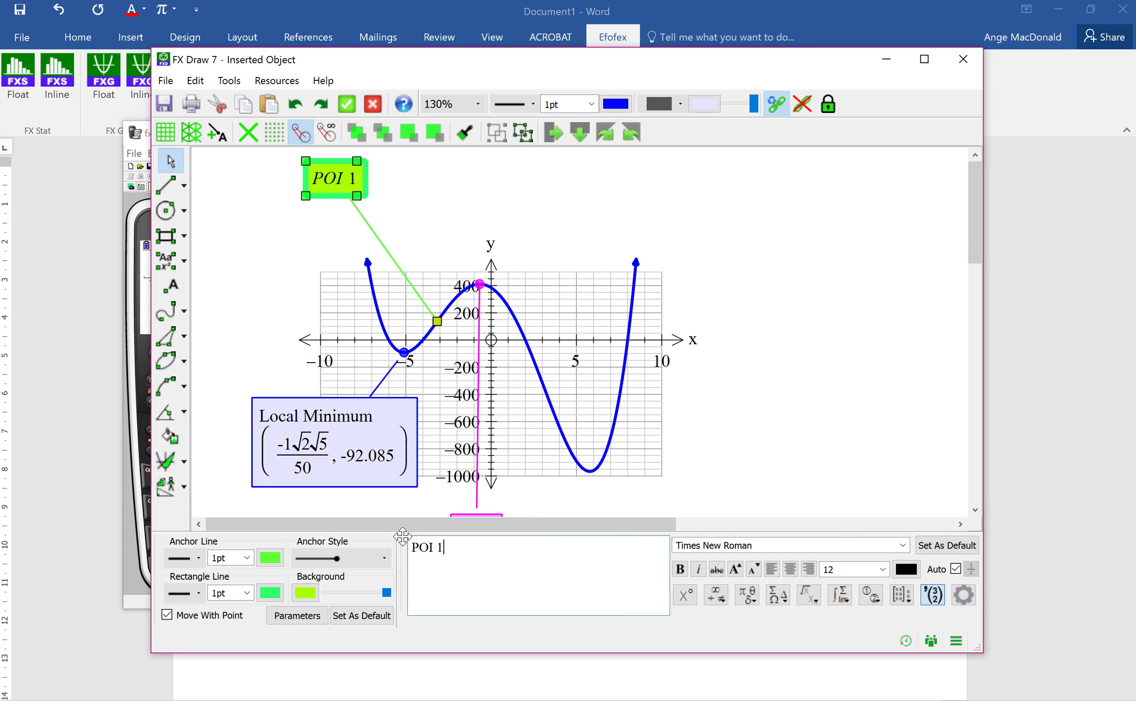
left_click(575, 263)
left_click(328, 161)
left_click_drag(328, 165, 427, 189)
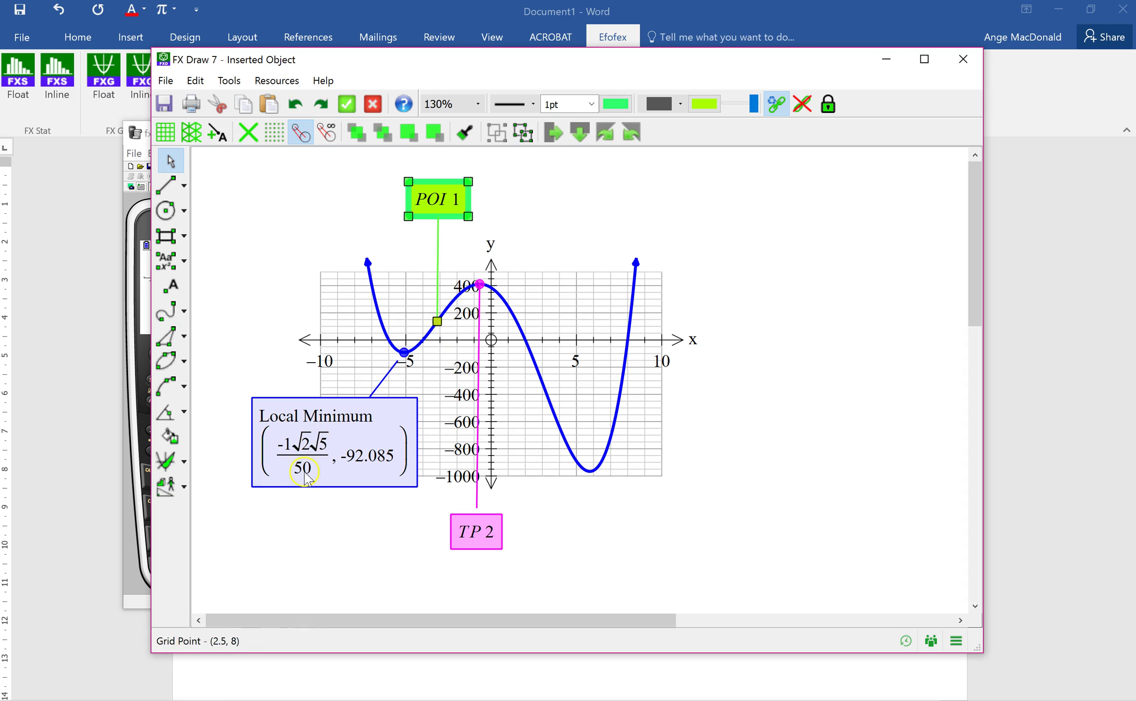
Switch to the fx-CG Manager PLUS calculator emulator and find the graph's first local minimum with the G-Solv MIN command.
left_click(134, 567)
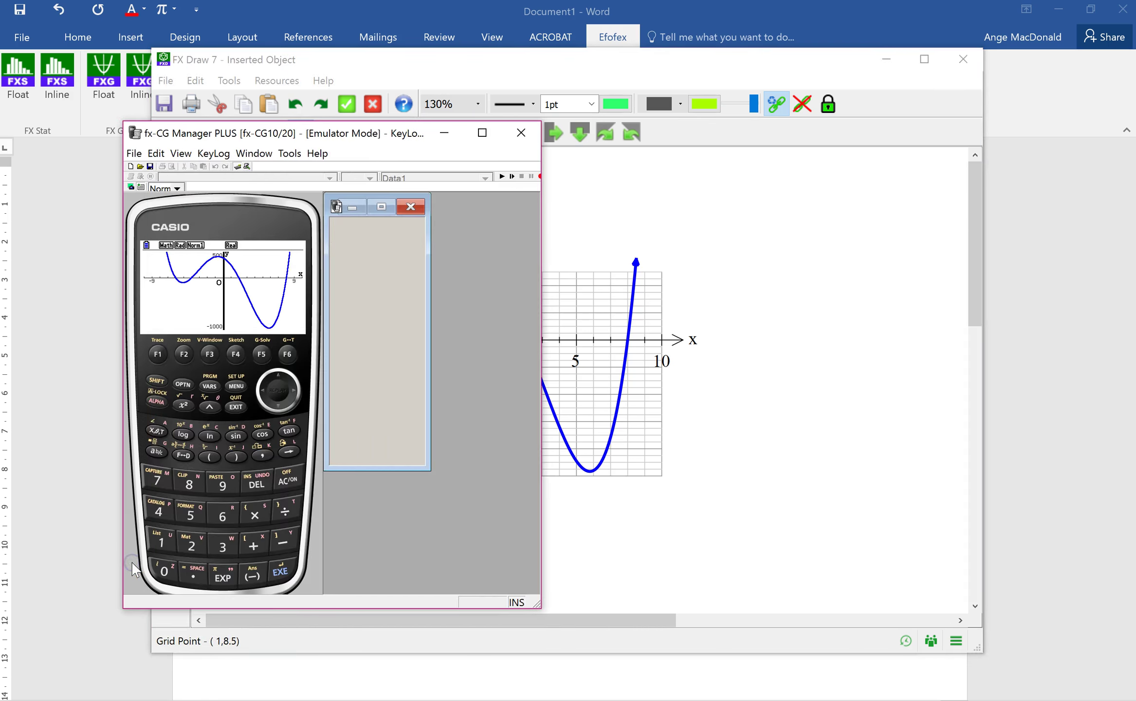
left_click(263, 358)
left_click(209, 355)
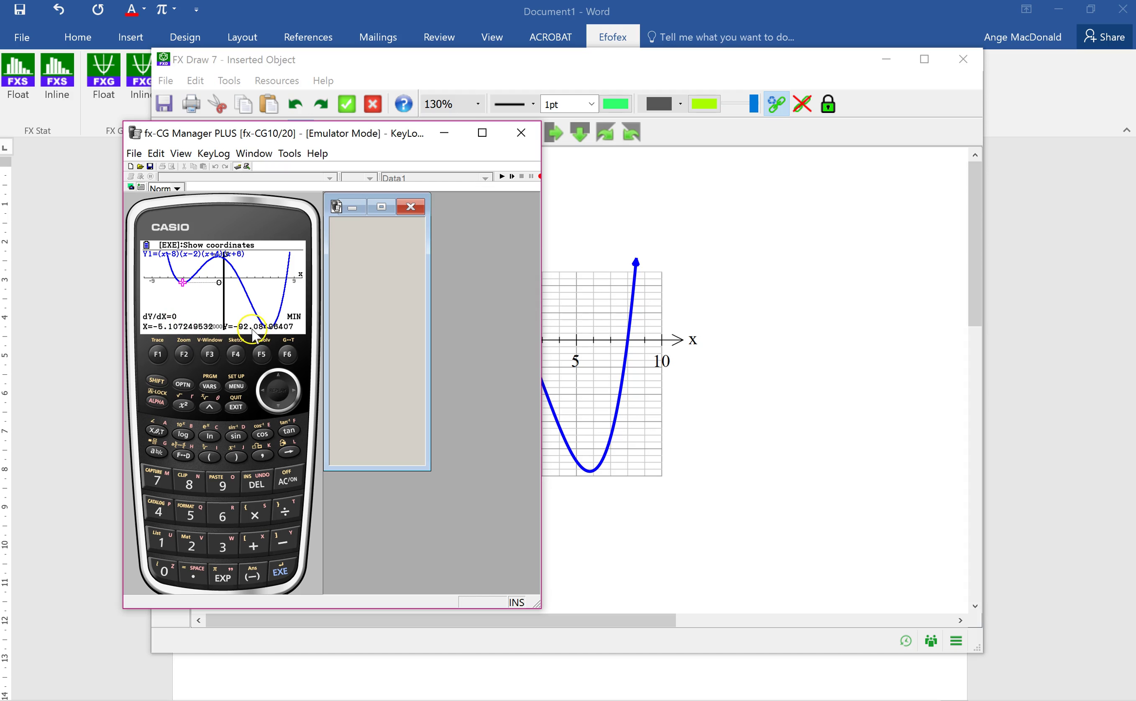
Return to FX Draw, check the graph's function and axis settings in its properties, and close them.
left_click(630, 487)
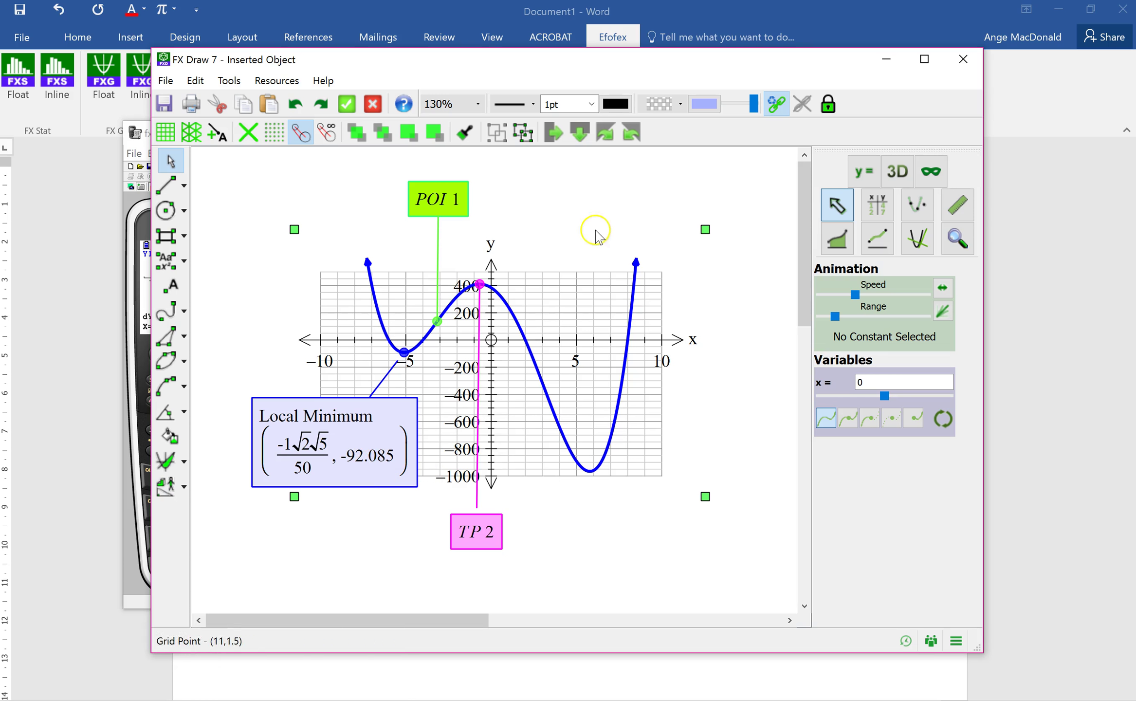
left_click(613, 537)
double_click(588, 340)
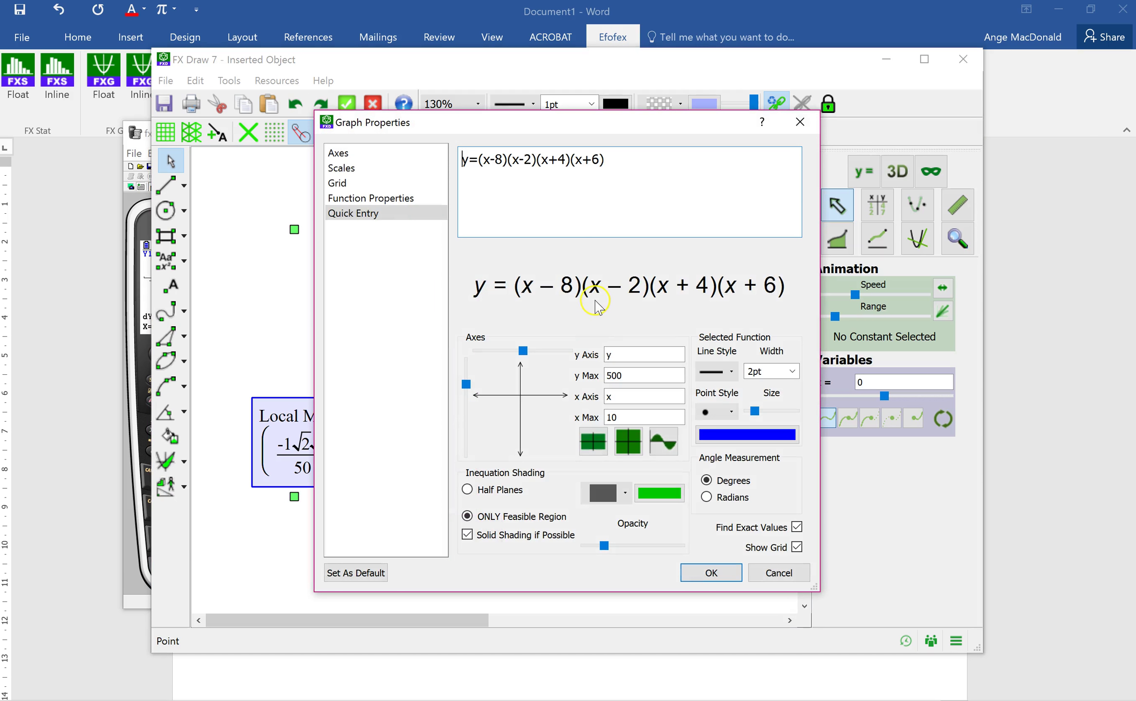
left_click(711, 572)
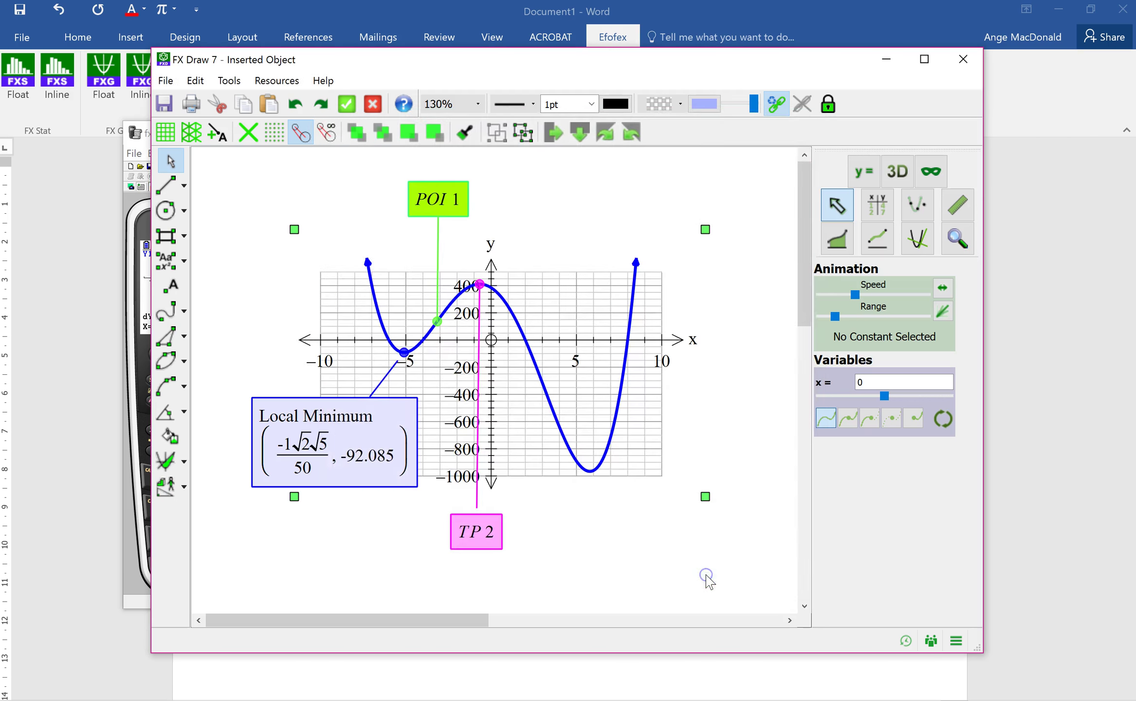
Add a function annotation to the curve's rising right branch and move its equation box above the graph.
right_click(635, 316)
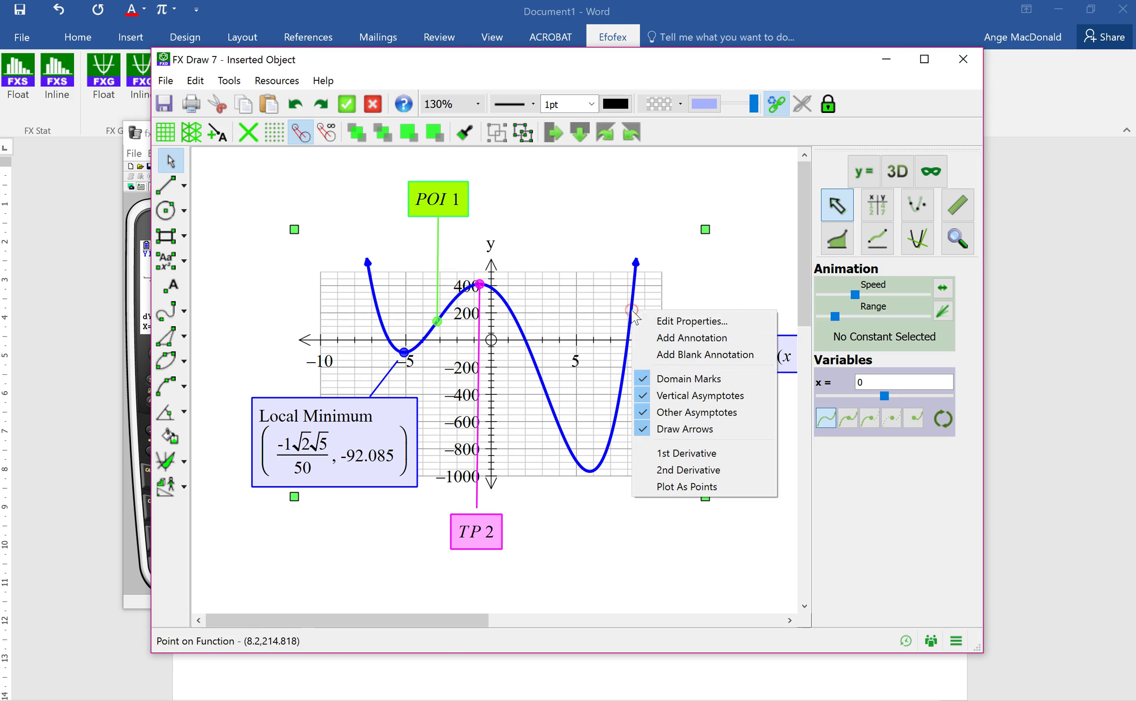
left_click(641, 335)
mouse_move(735, 337)
left_mouse_down()
mouse_move(684, 191)
mouse_move(616, 191)
mouse_move(587, 213)
mouse_move(558, 183)
mouse_move(572, 168)
left_mouse_up()
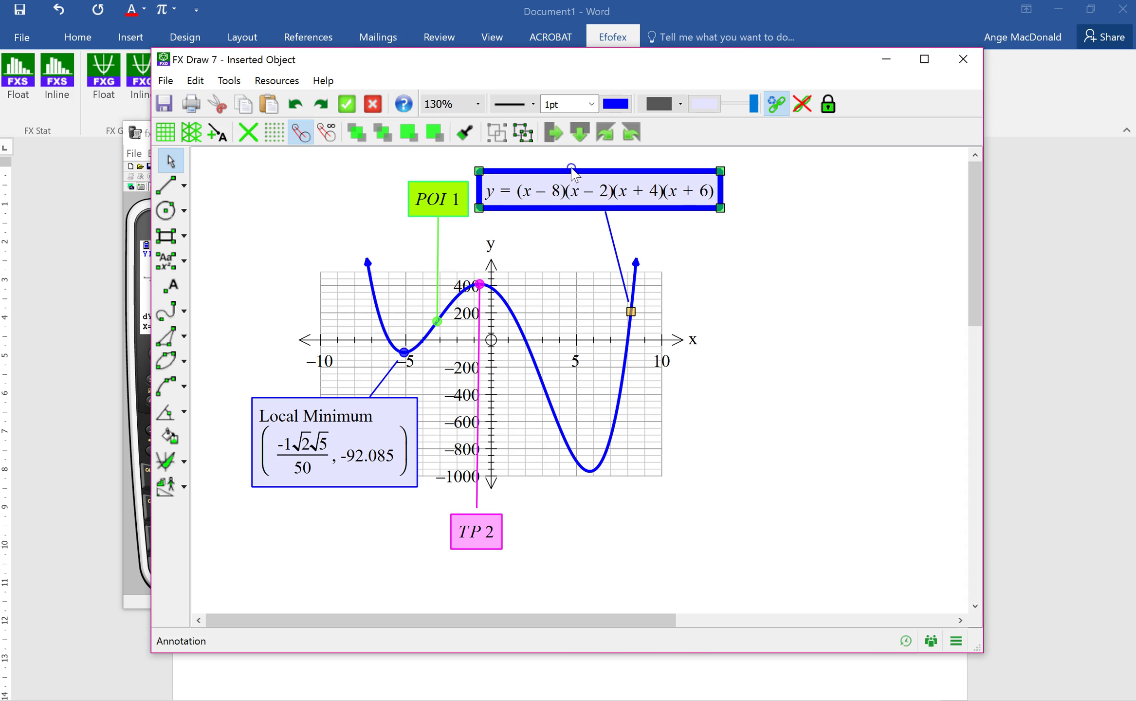
Set the equation annotation's anchor style to None, shift its box slightly to the right above the graph, and deselect it.
left_click(568, 191)
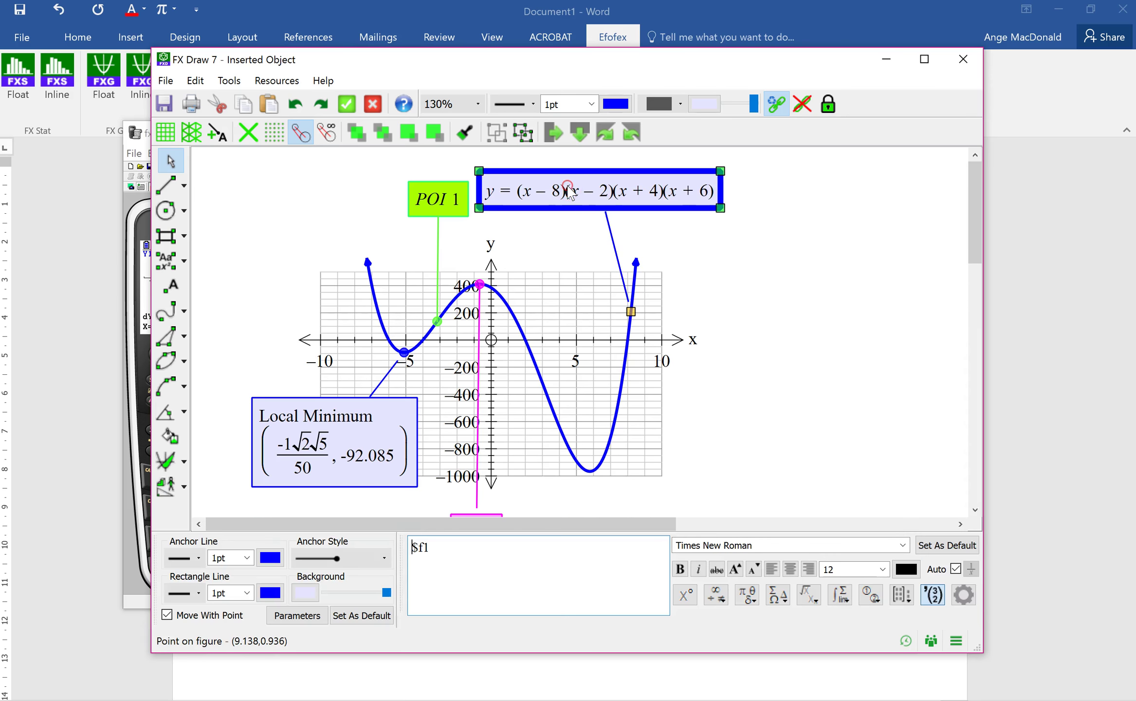
left_click(325, 558)
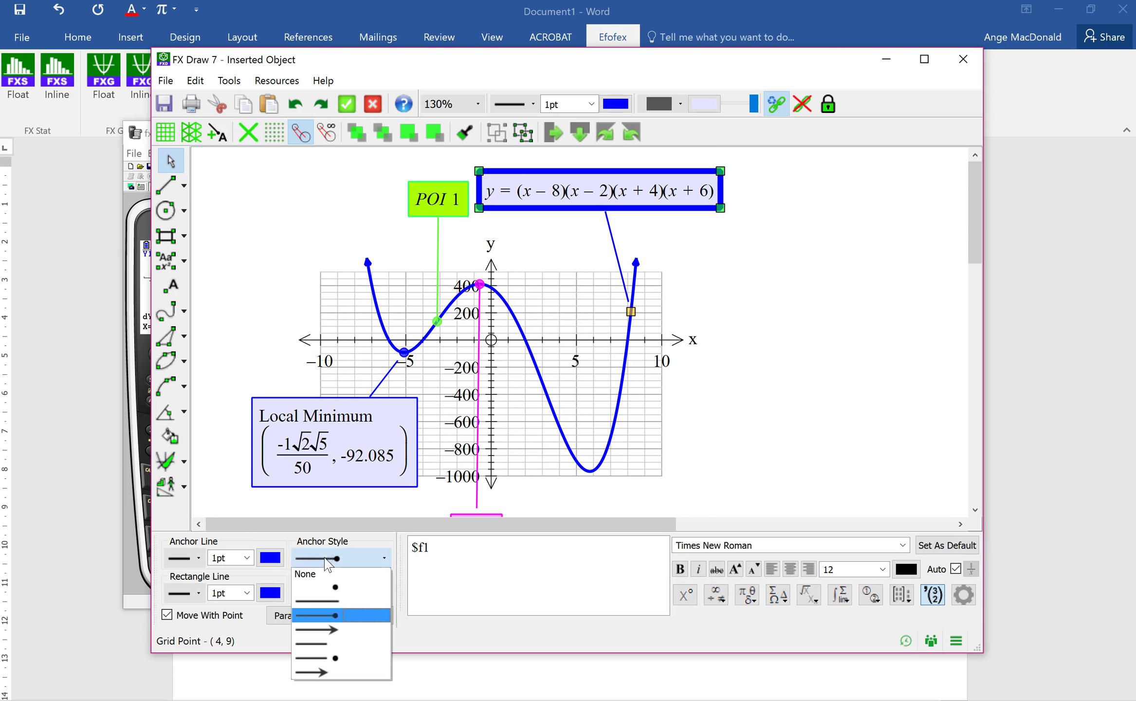
left_click(313, 575)
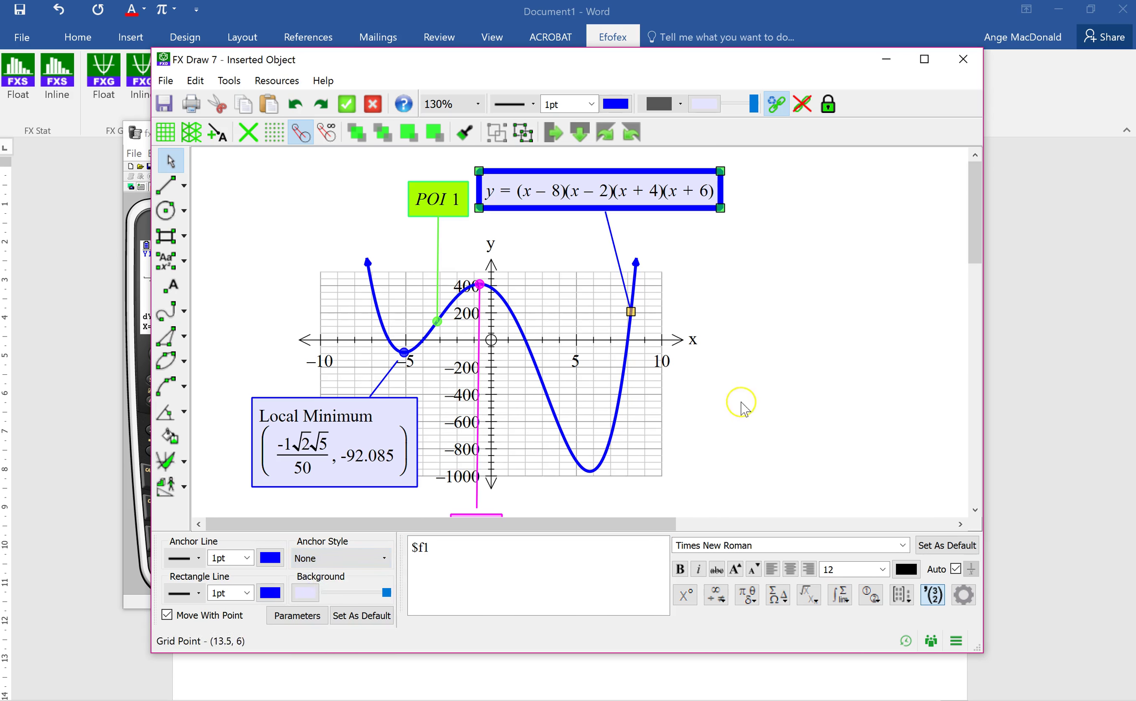
left_click(738, 287)
left_click_drag(563, 171, 584, 170)
left_click(789, 280)
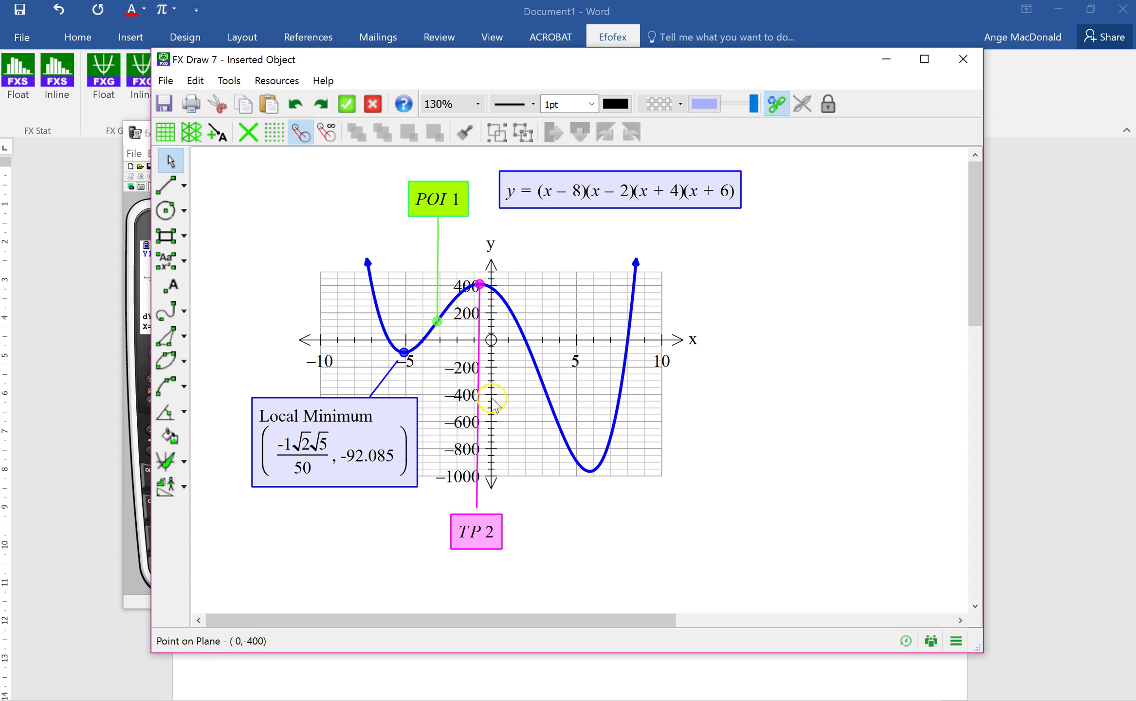
Try to set the TP 2 annotation's anchor style to None.
left_click(488, 541)
left_click(325, 558)
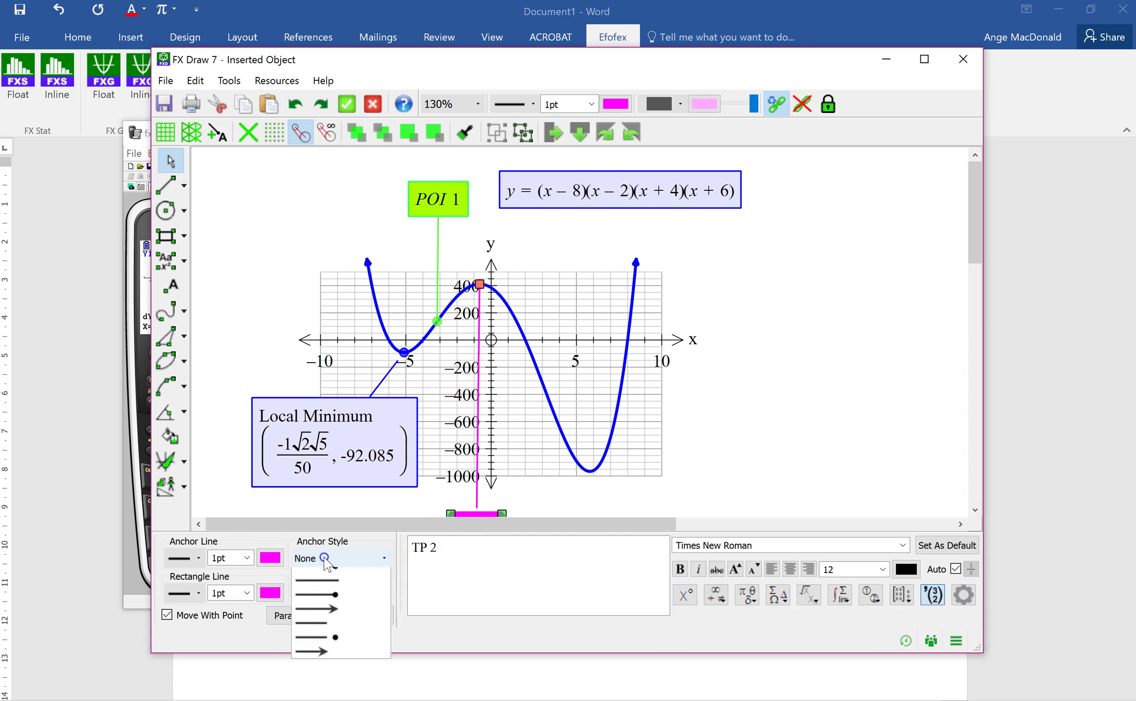
left_click(323, 575)
left_click(793, 446)
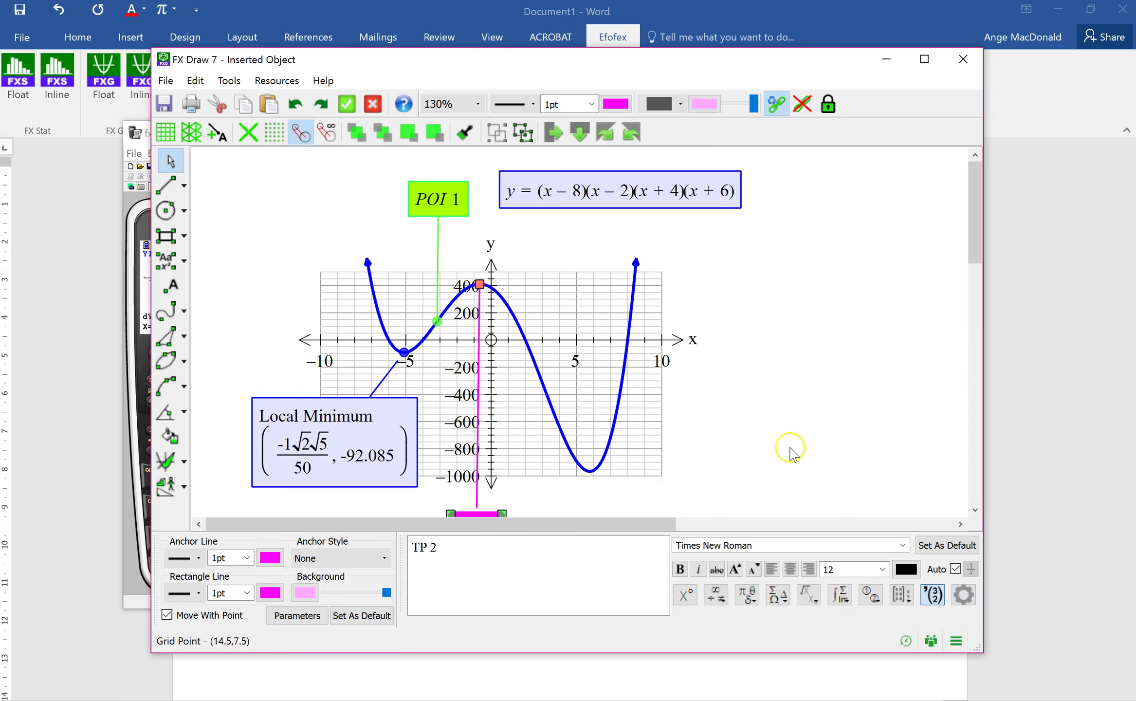
Move the TP 2 annotation just right of the y-axis, beside the local maximum, and clear the selection.
left_click_drag(507, 495, 539, 270)
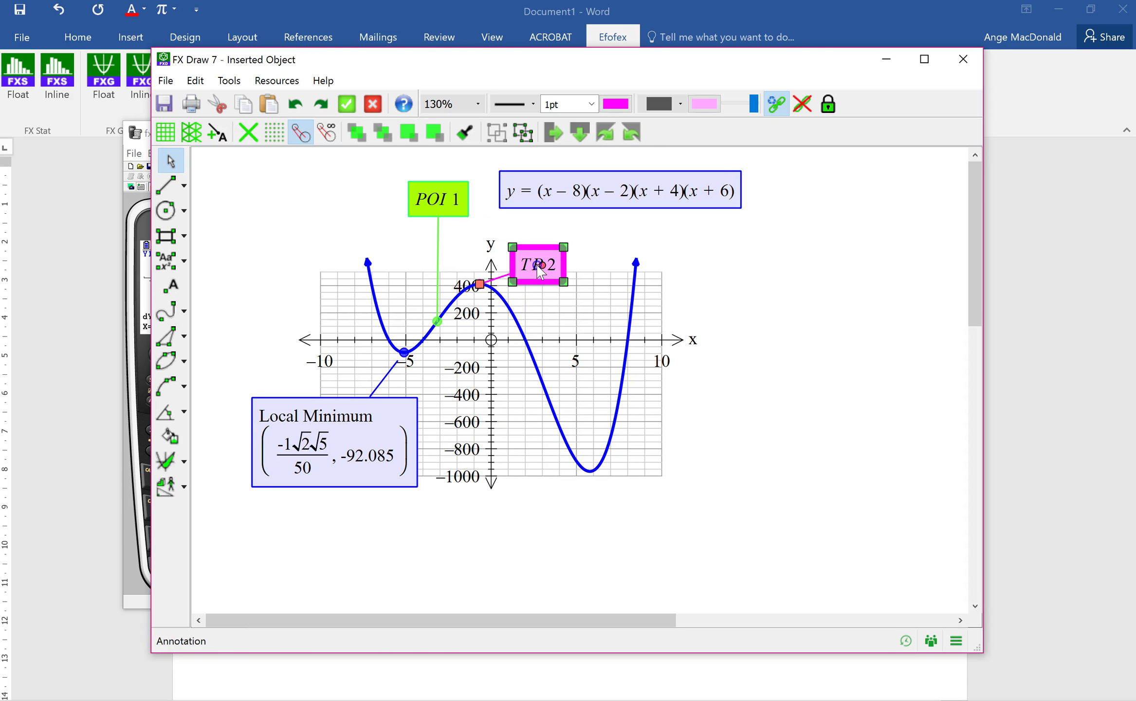
key("Tab")
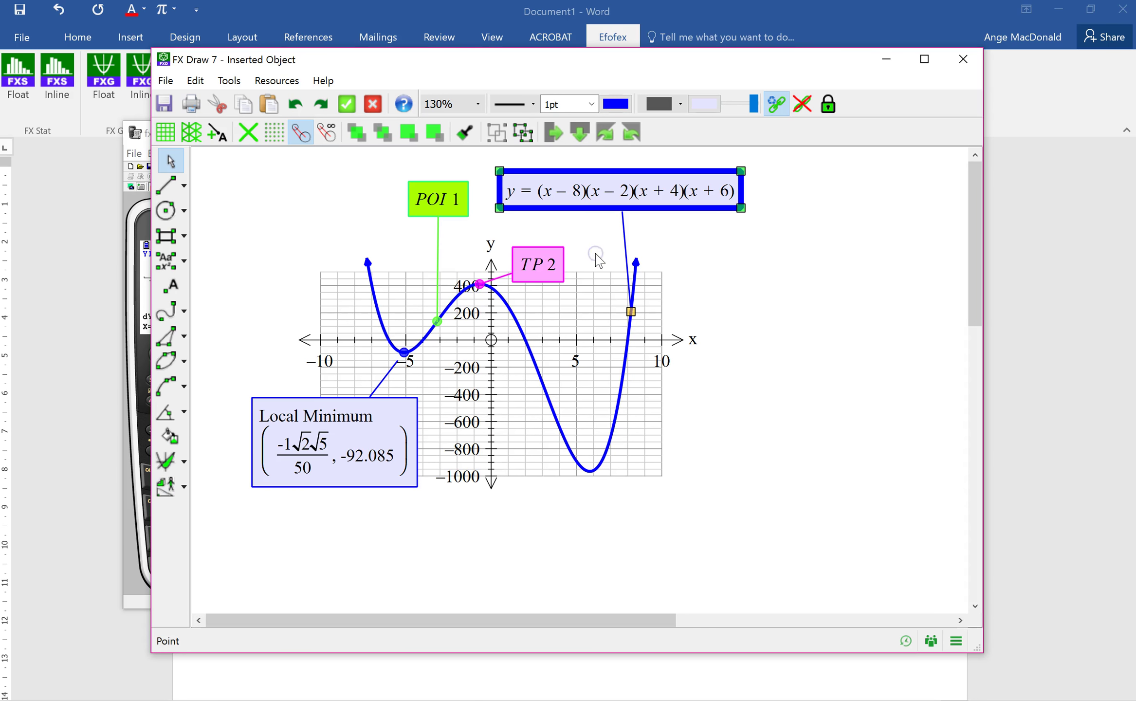
left_click(786, 317)
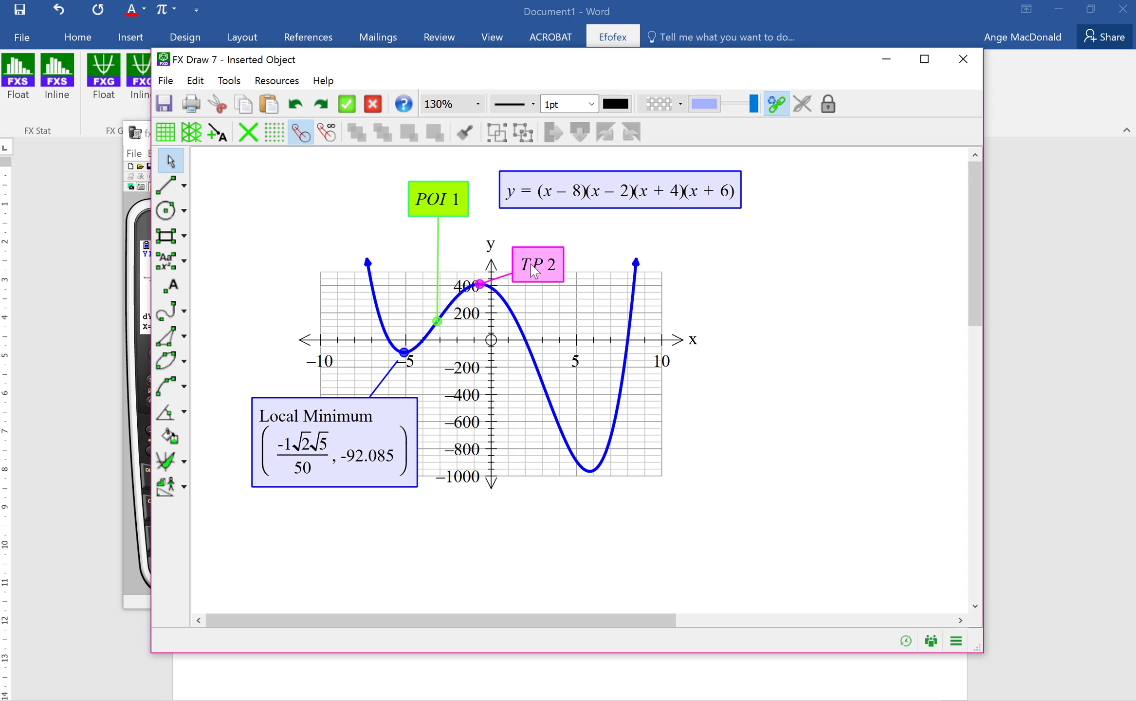
Copy the finished graphic back into the Word document and minimise the calculator emulator window.
left_click(307, 210)
left_click(348, 106)
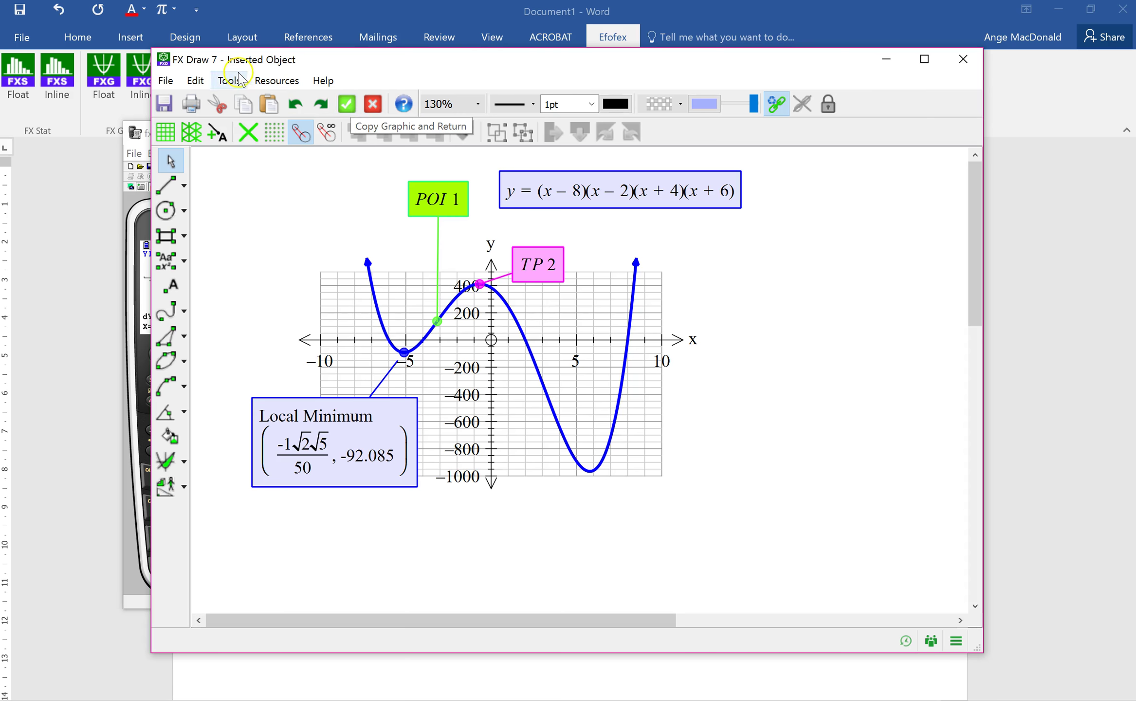
left_click(353, 112)
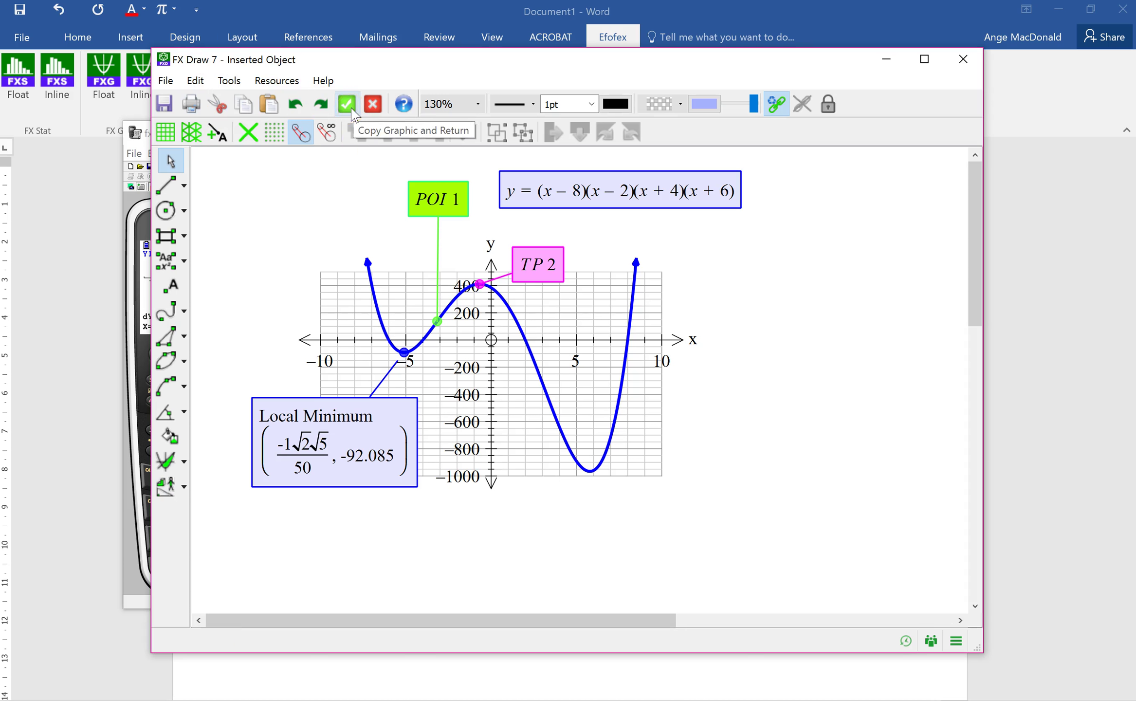
left_click(346, 107)
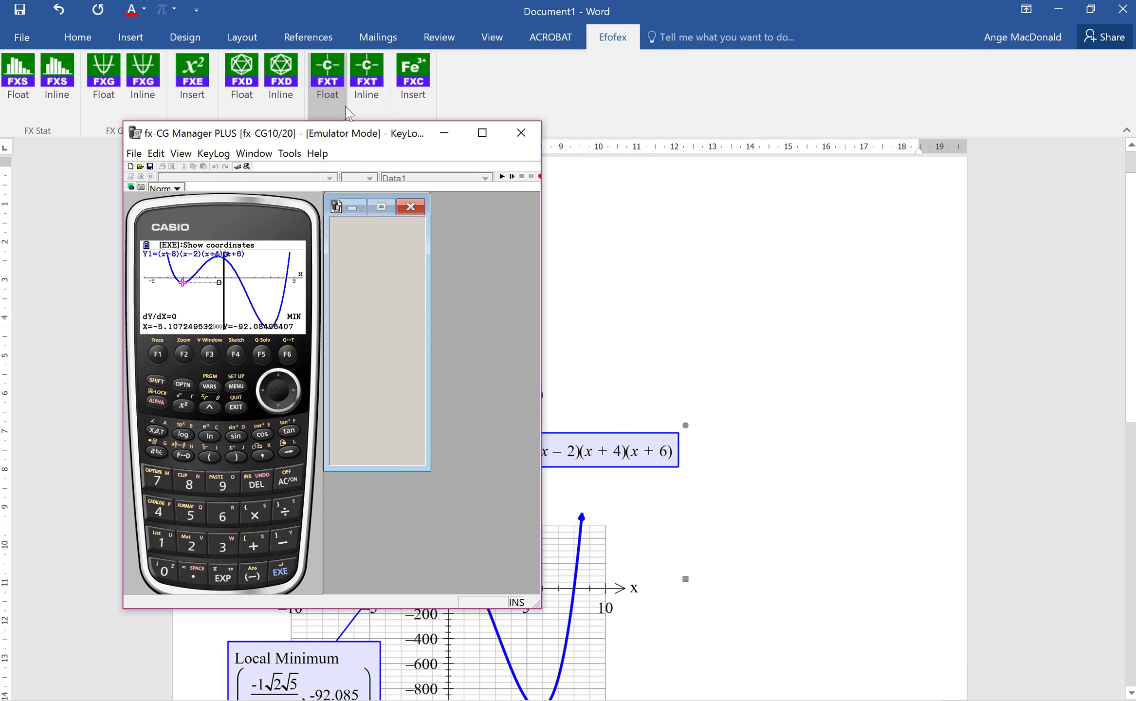
left_click(446, 134)
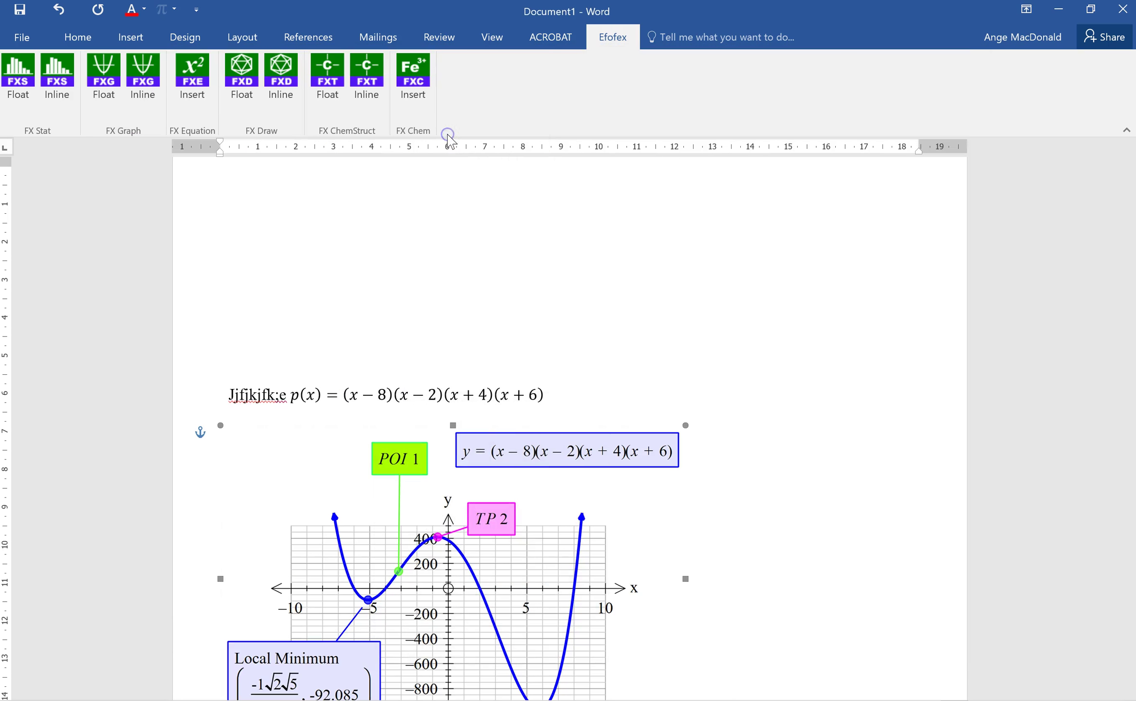
Reposition the inserted graph so it sits roughly centred on the page below the p(x) equation.
left_click_drag(527, 576, 671, 565)
scroll(712, 331, "down", 3)
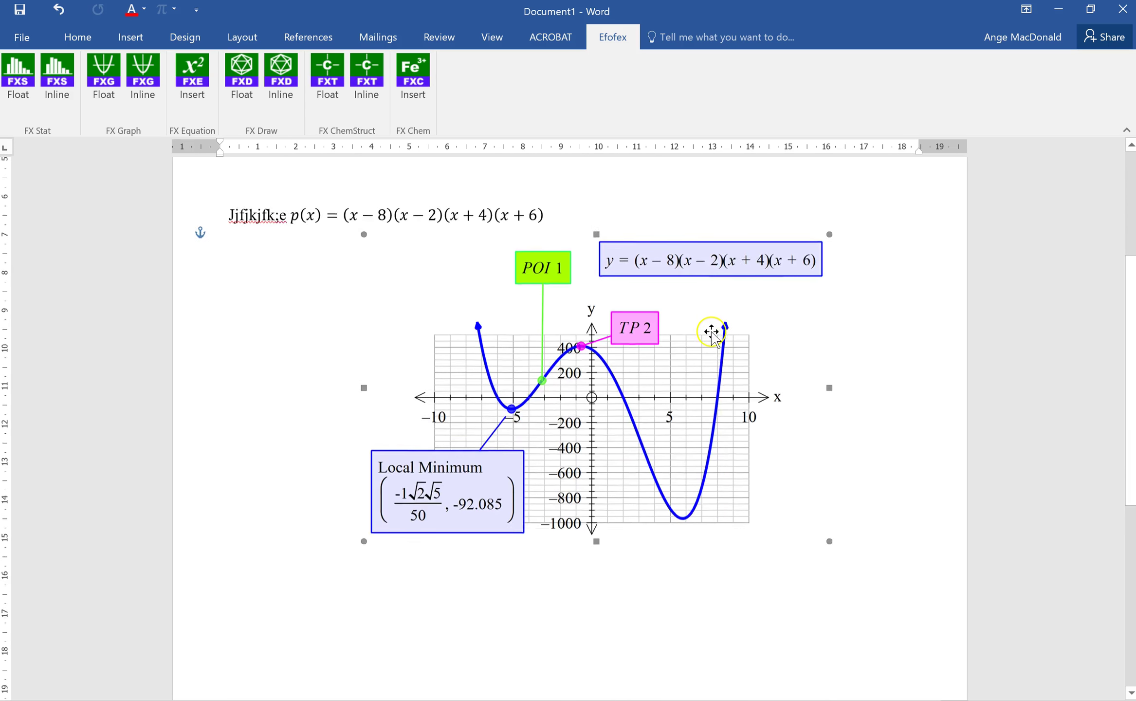
scroll(712, 331, "down", 1)
left_click_drag(696, 370, 588, 402)
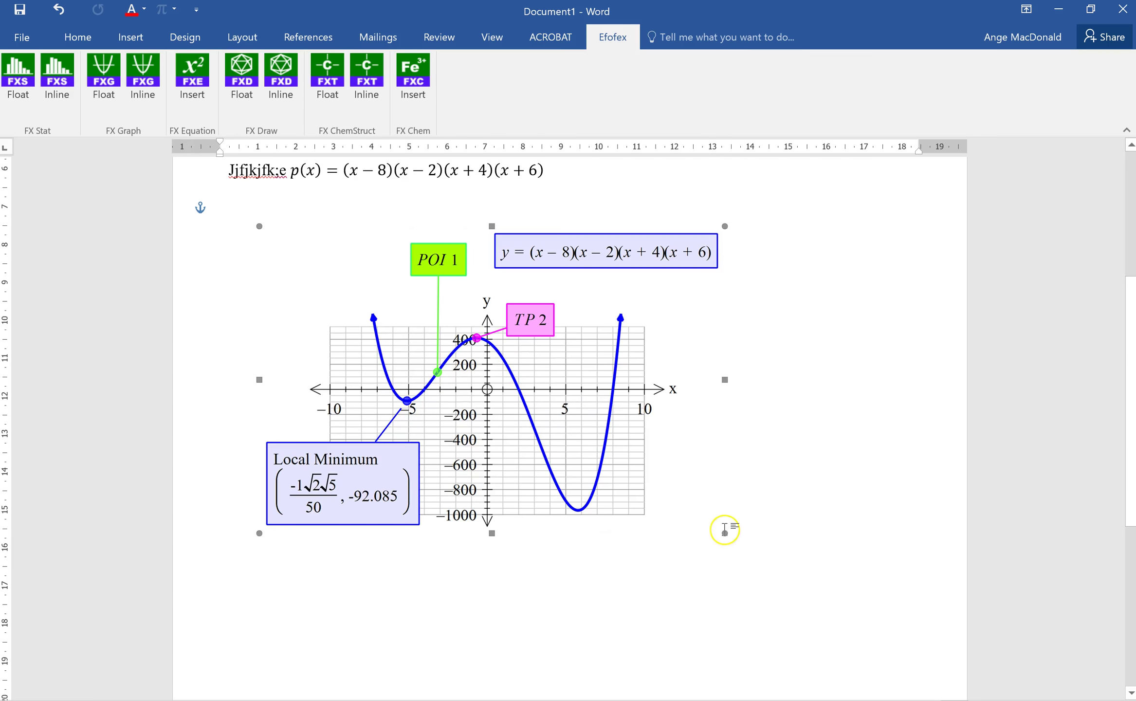
Scale the graph slightly larger in proportion, centre it below the p(x) equation and clear the selection.
left_click_drag(724, 532, 848, 576)
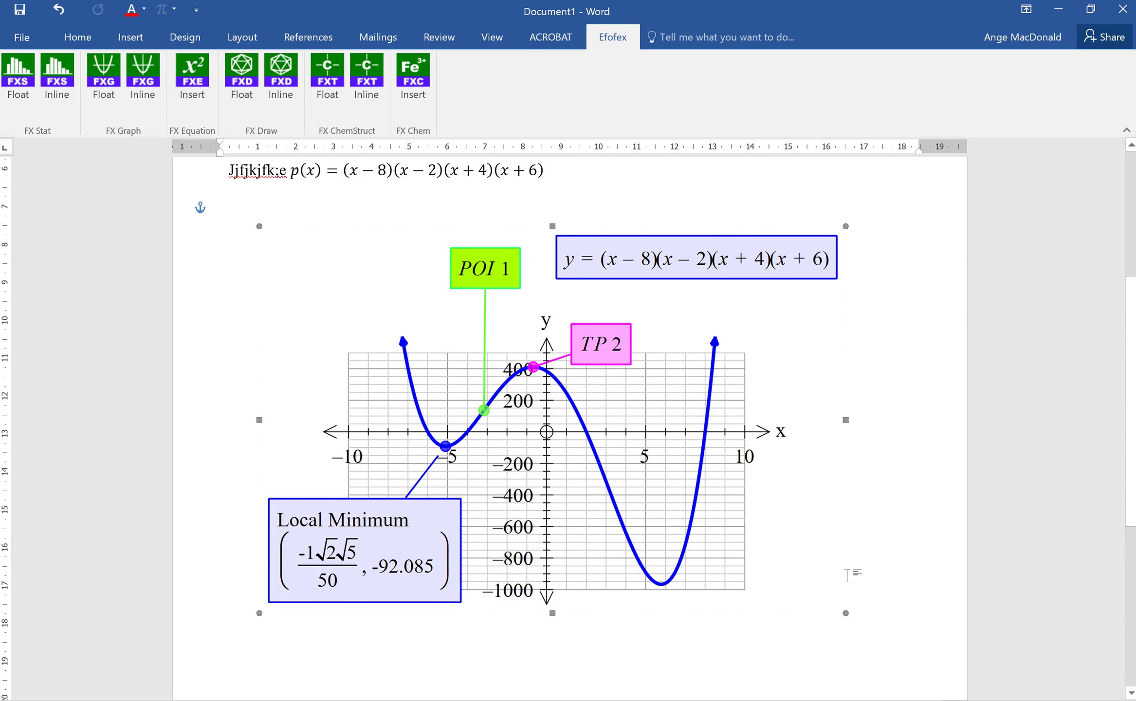
left_click_drag(820, 482, 785, 472)
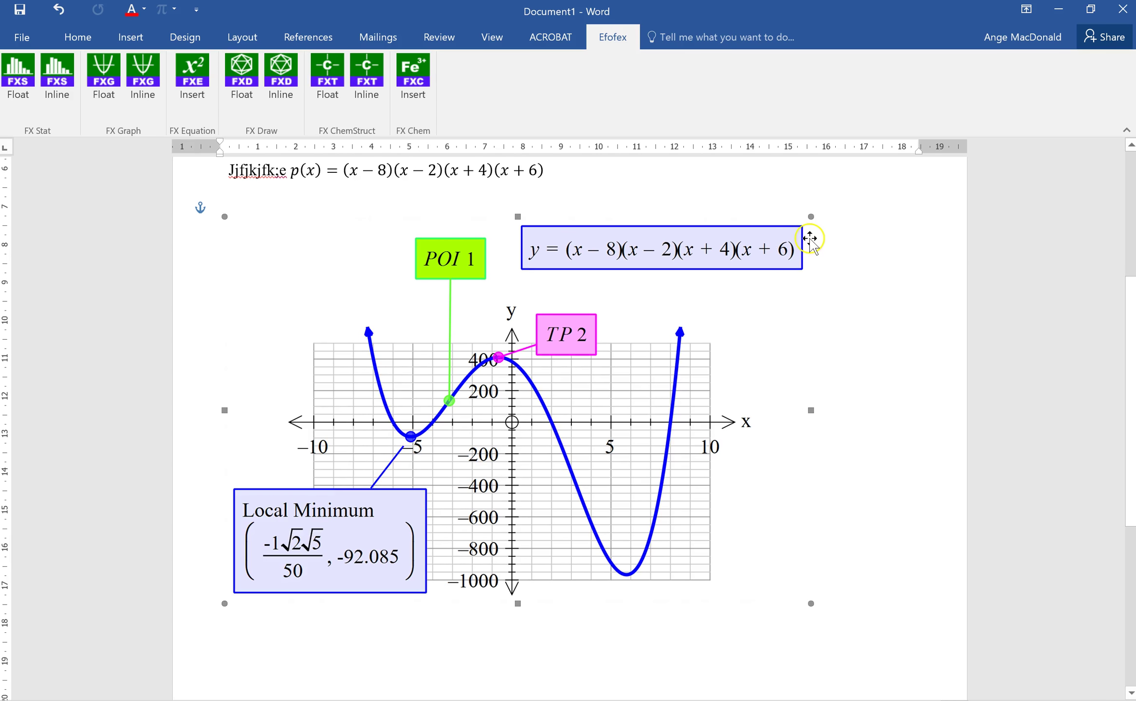
left_click_drag(810, 217, 704, 301)
left_click_drag(592, 468, 636, 408)
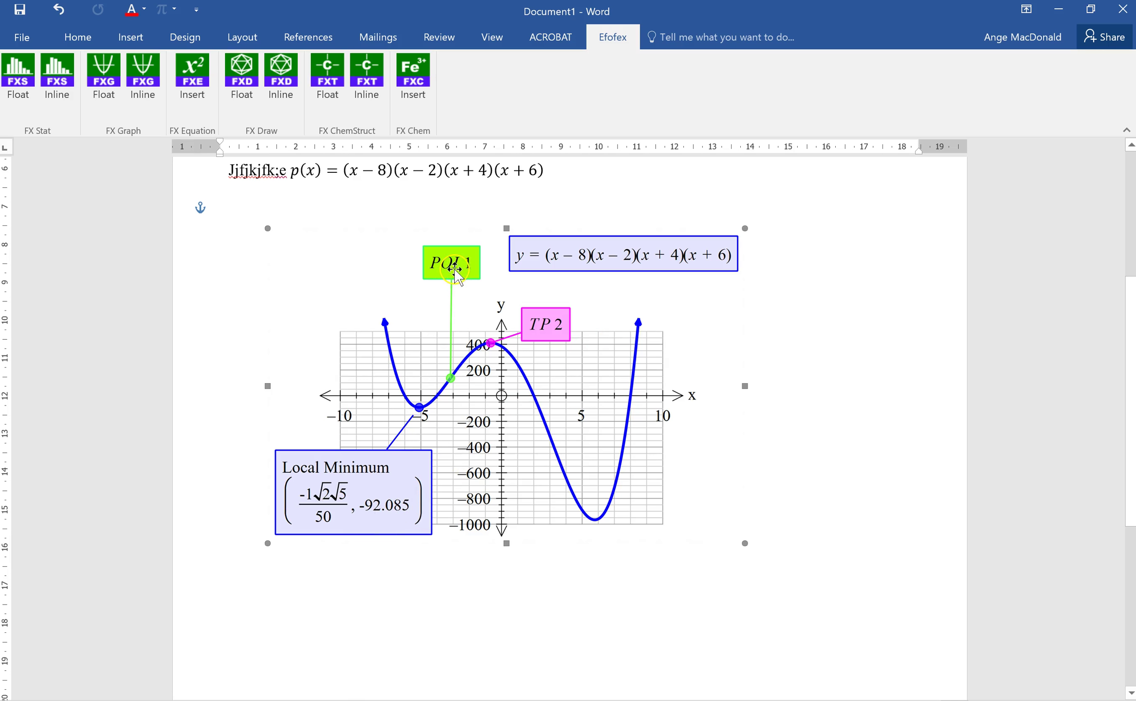
left_click(849, 480)
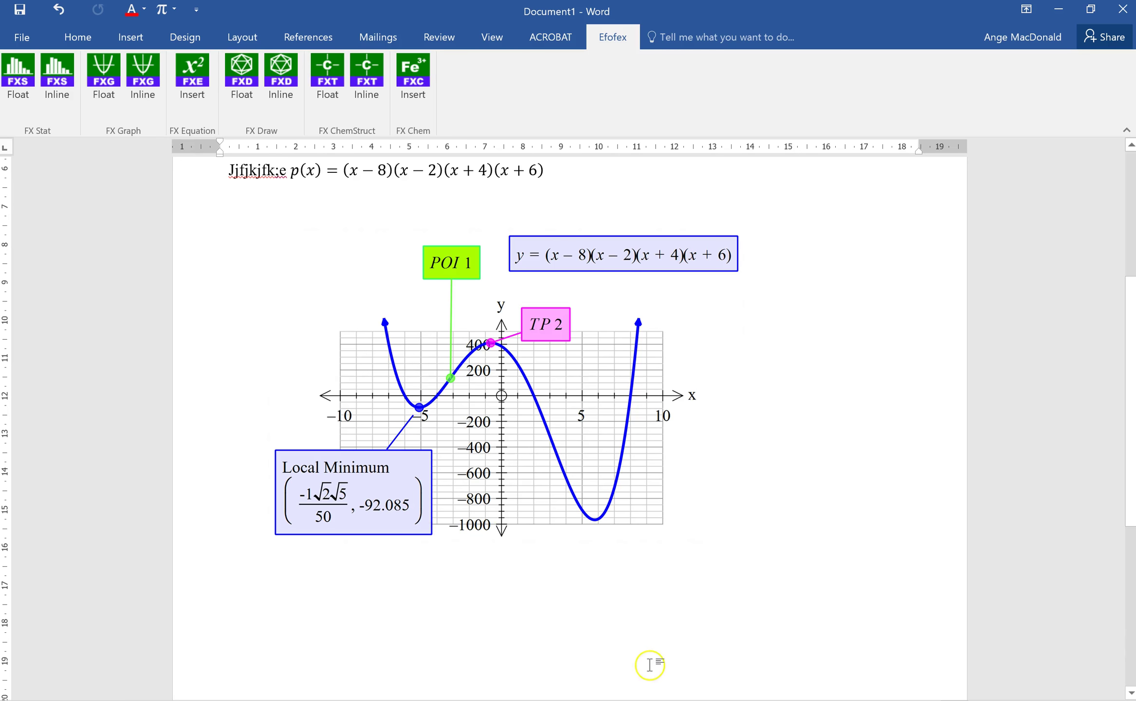
Switch to Desmos in the browser and graph the expression (x-8)(x-2)(x+4)(x+6).
key("alt+Tab")
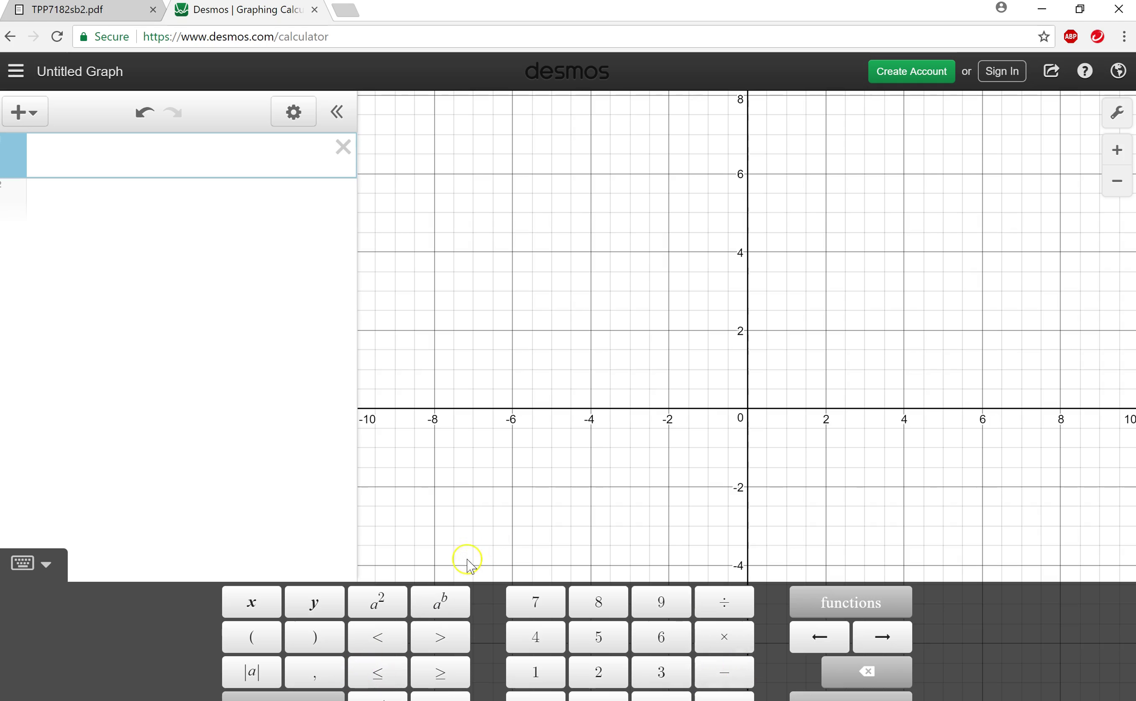
left_click(68, 167)
type("(x")
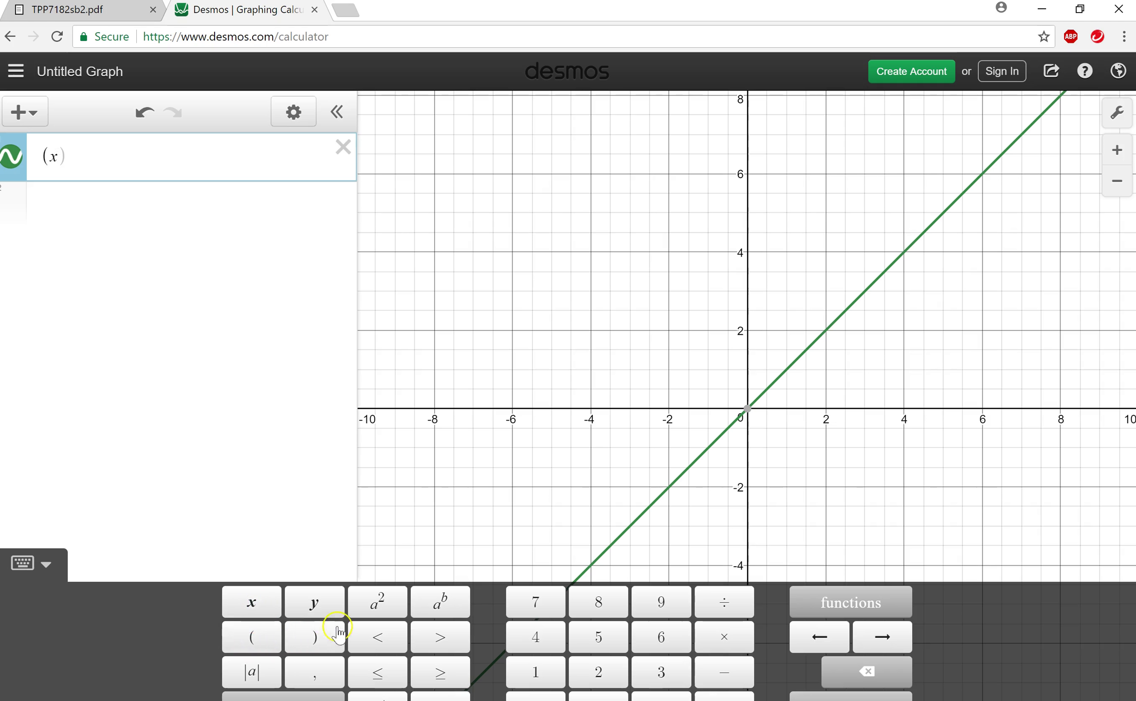
type("-")
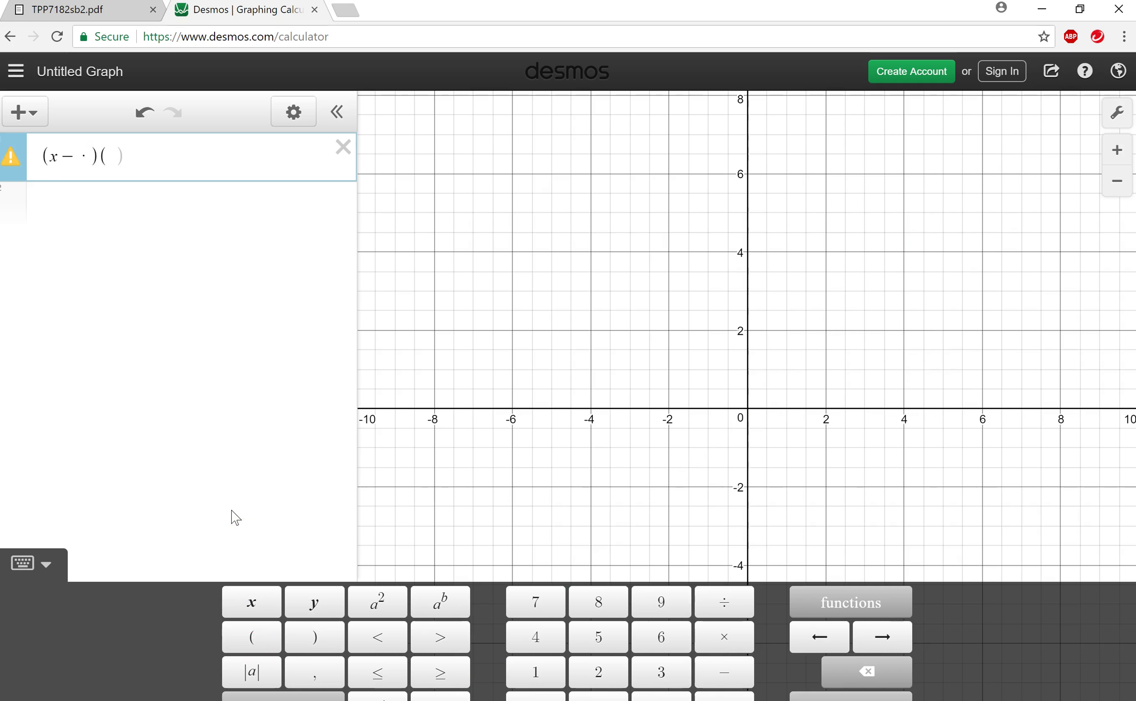
type("8)(x-20")
key("BackSpace")
type(")(x+4")
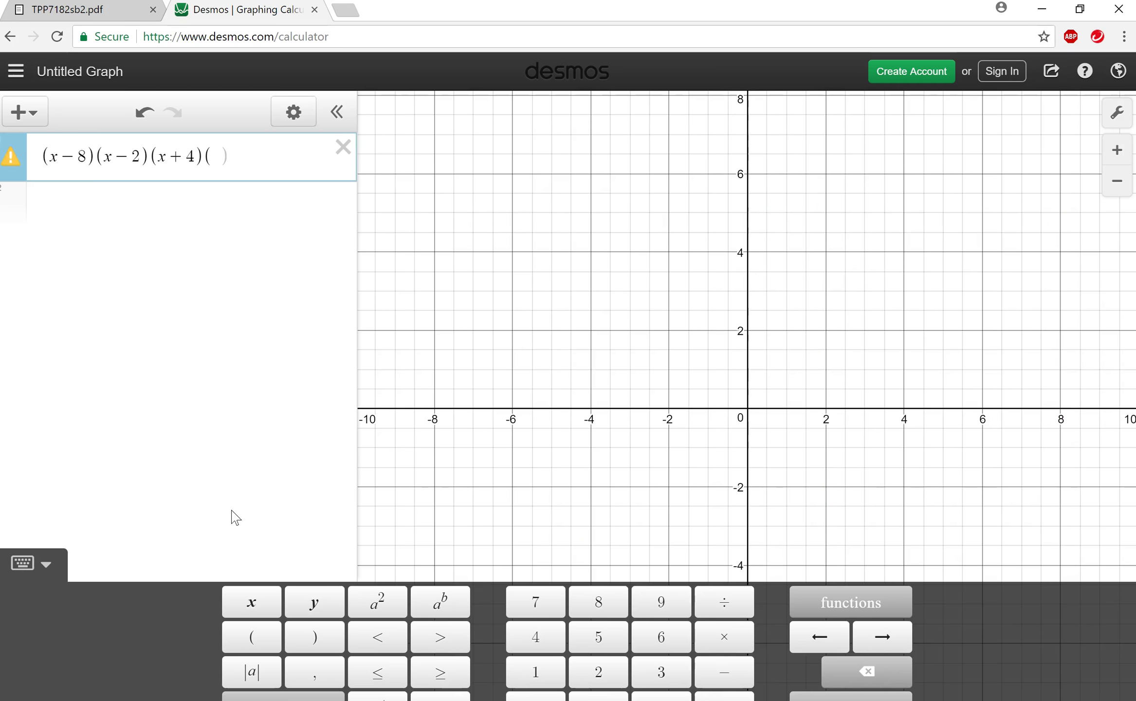
type("x+6")
key("Right")
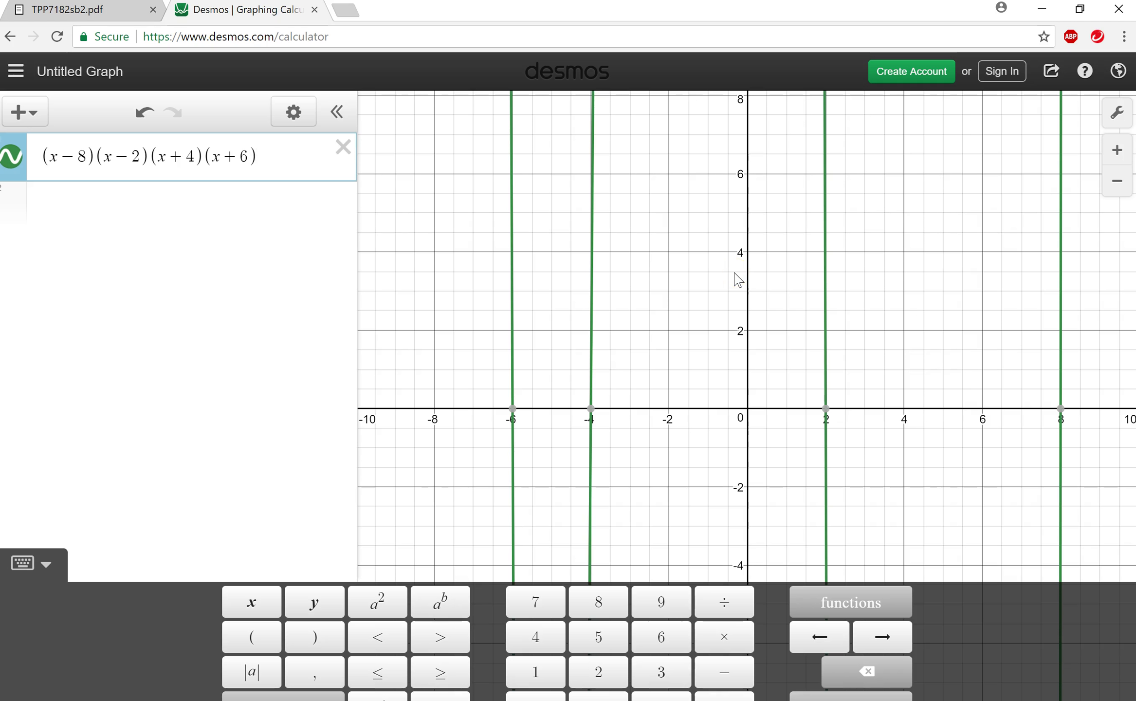
Set the lower limit of the Desmos graph's y-axis to -1000.
left_click(1117, 117)
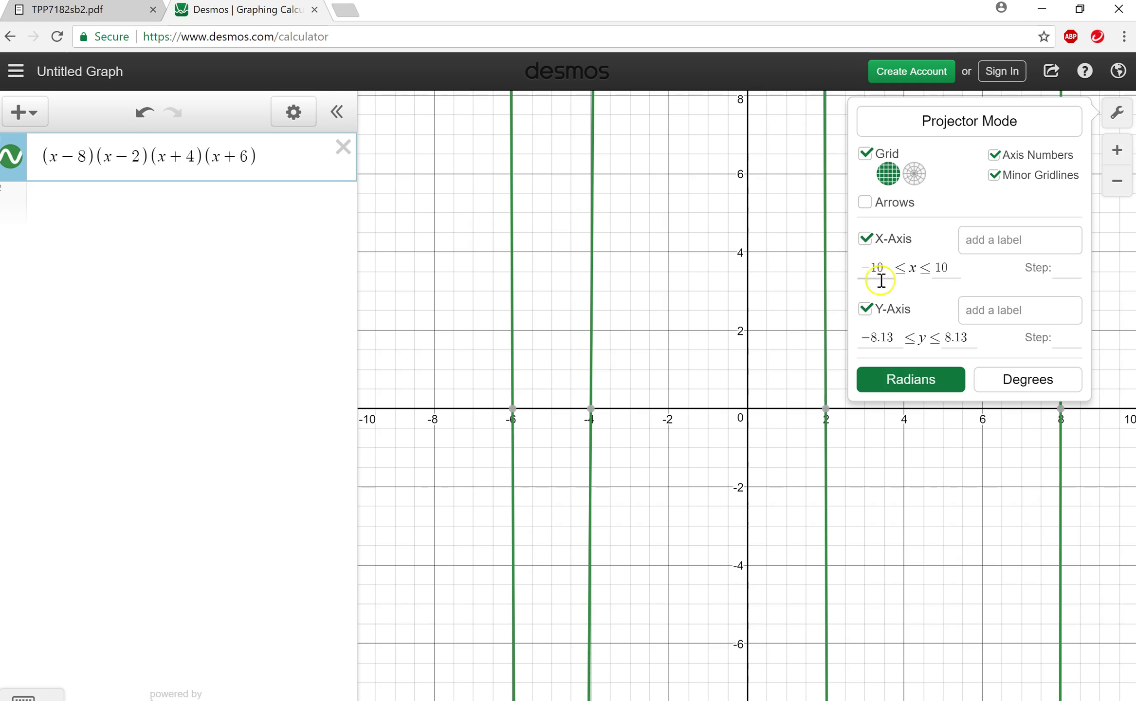
right_click(897, 342)
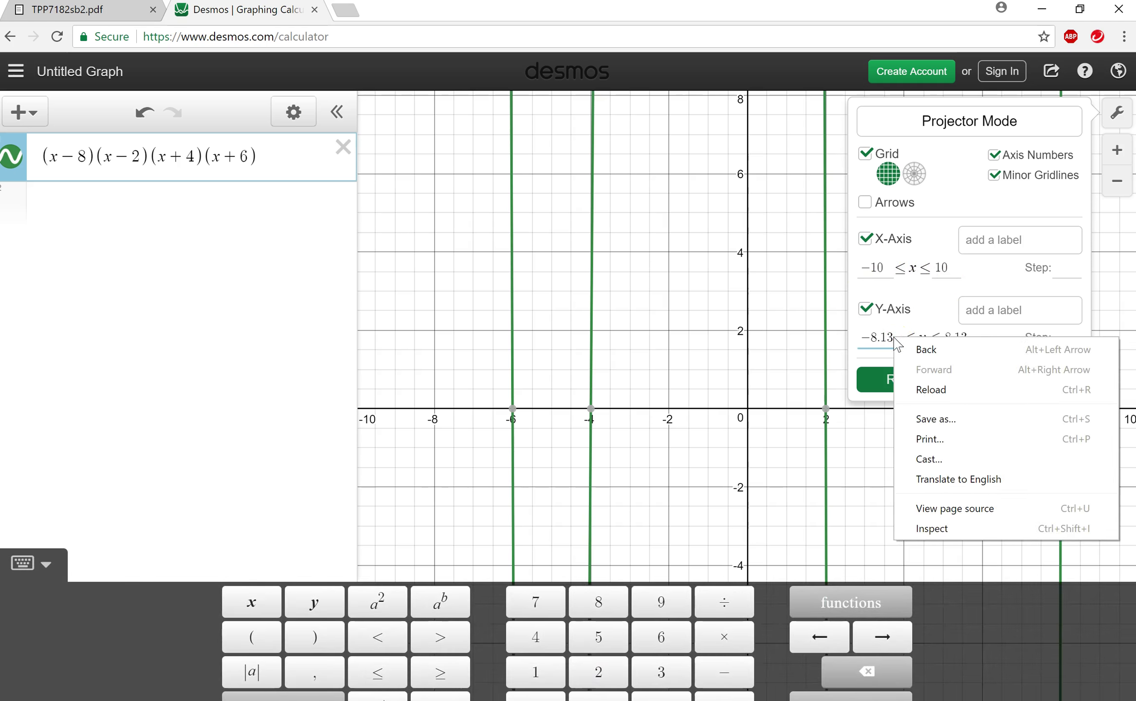
left_click(885, 335)
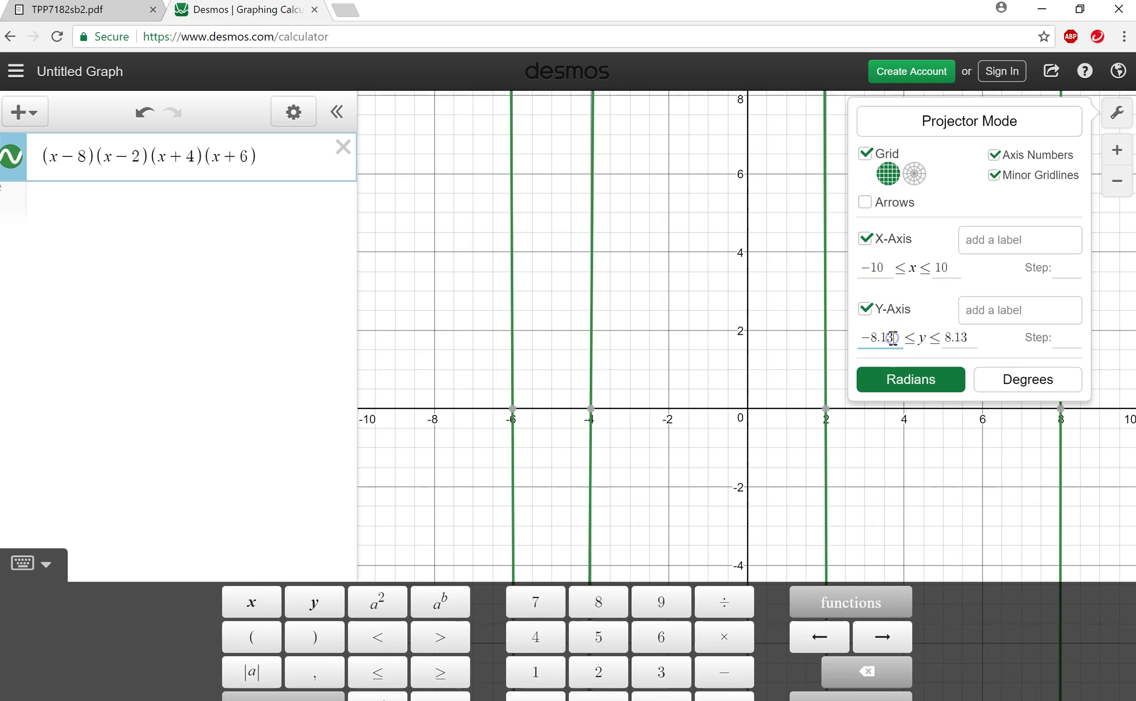
key("BackSpace")
key("BackSpace")
key("BackSpace")
key("BackSpace")
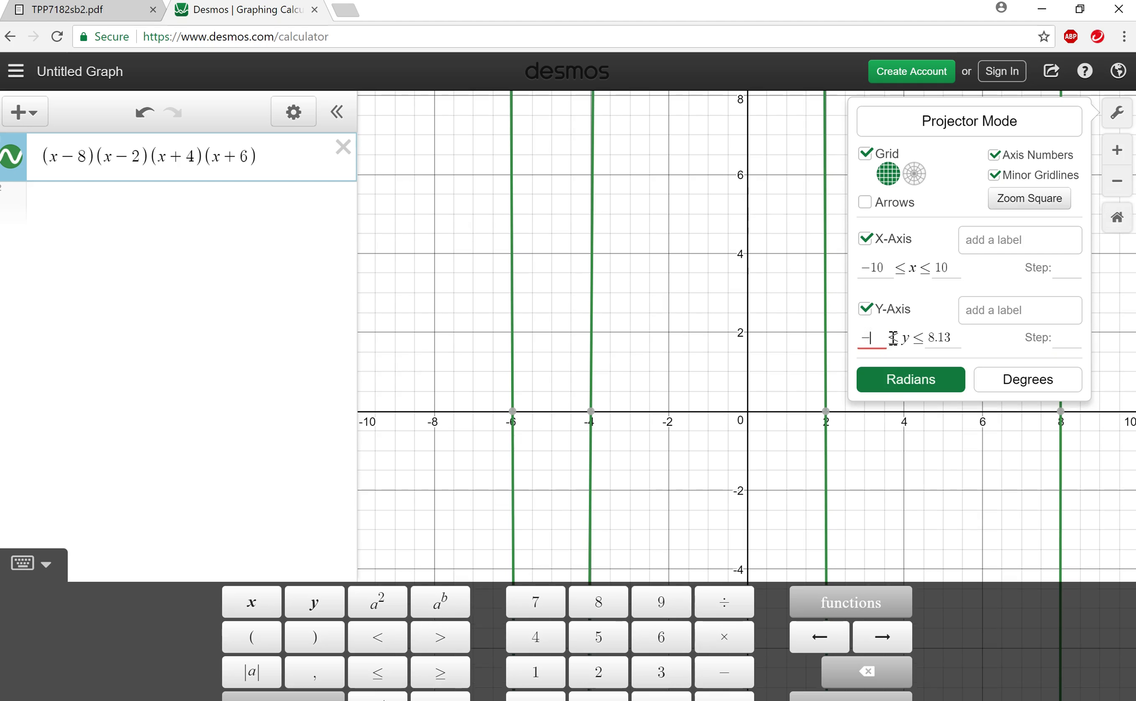
type("1000")
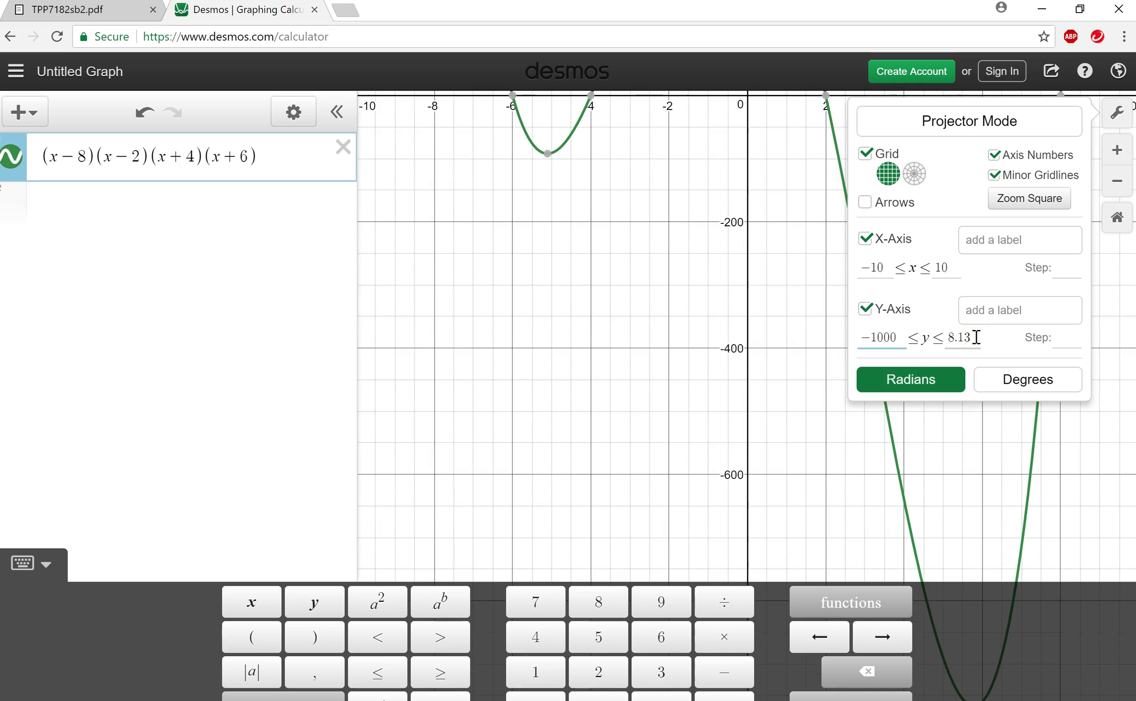
Set the upper limit of the y-axis to 500 and close the graph settings.
left_click(977, 337)
key("BackSpace")
key("BackSpace")
key("BackSpace")
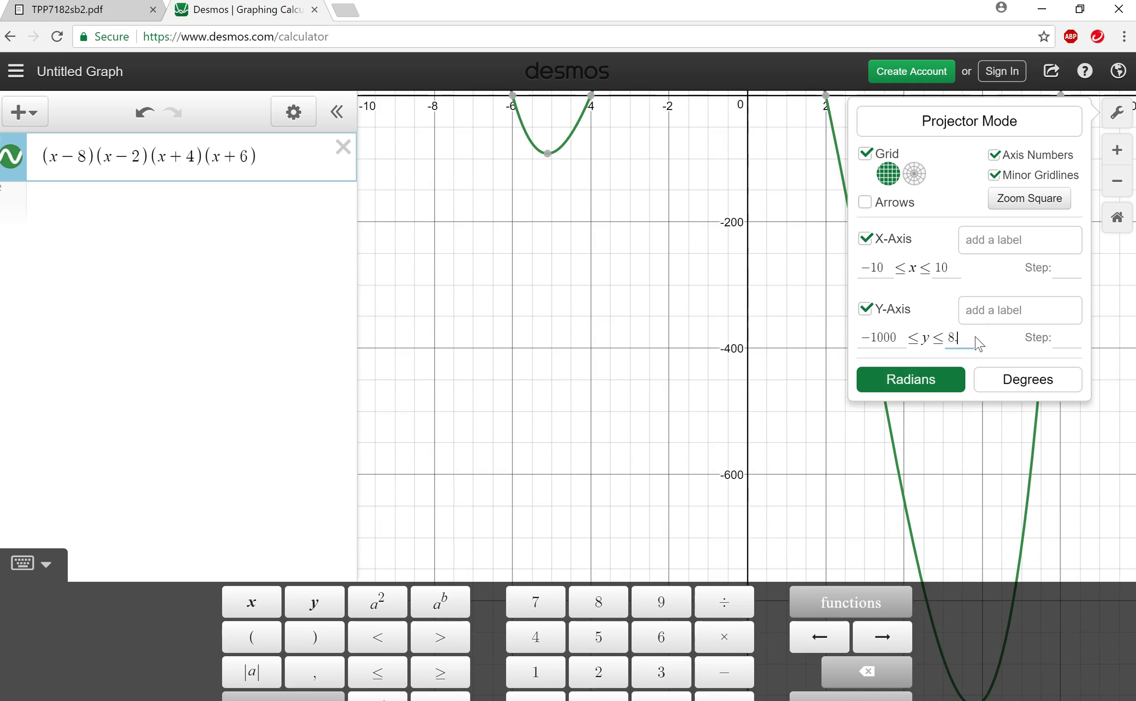
key("BackSpace")
type("500")
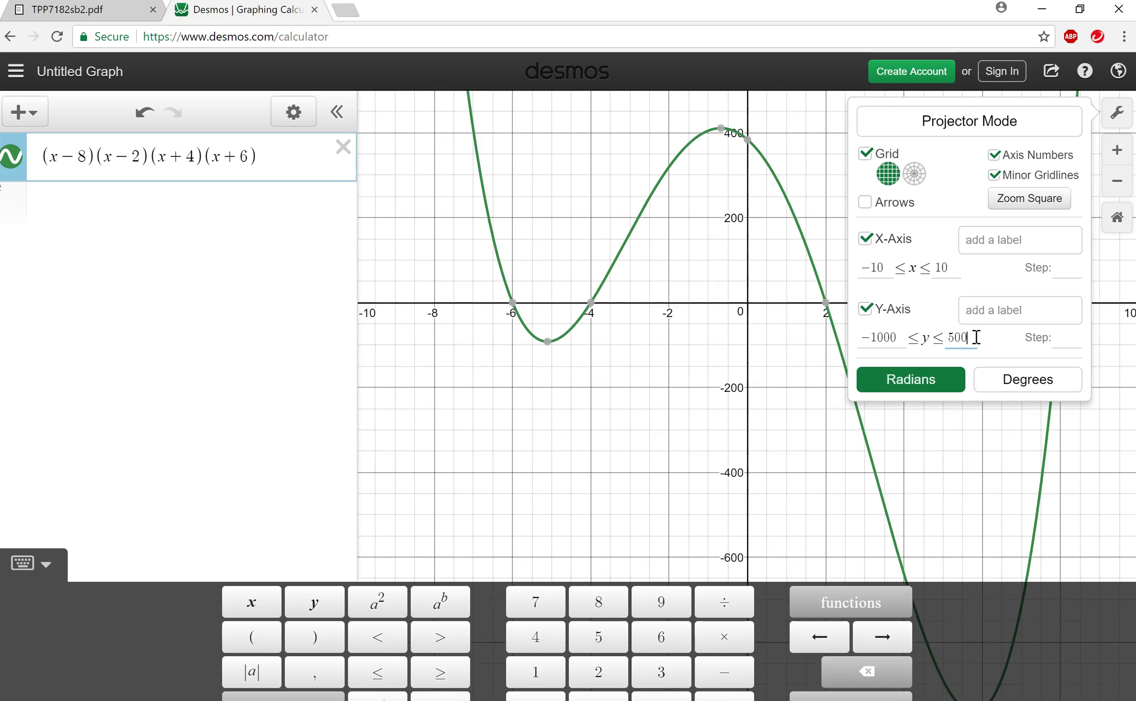
left_click(719, 434)
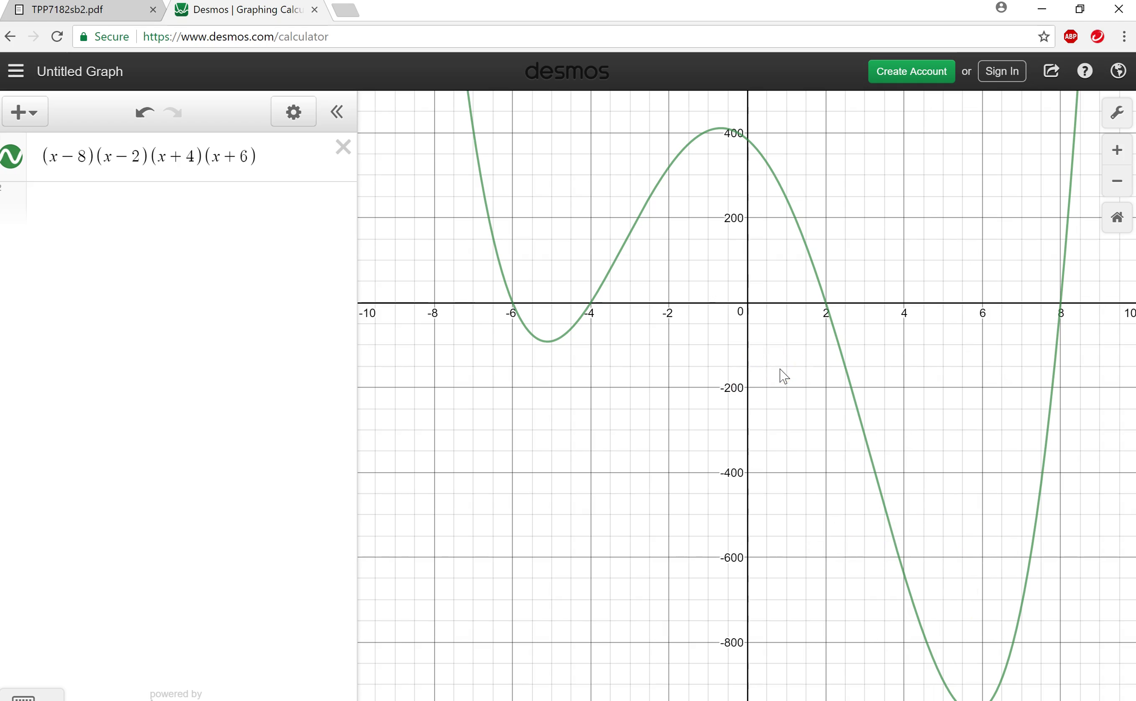
Open an empty second expression line and read the local minimum's coordinates from the fx-CG calculator emulator.
left_click(547, 341)
left_click(23, 696)
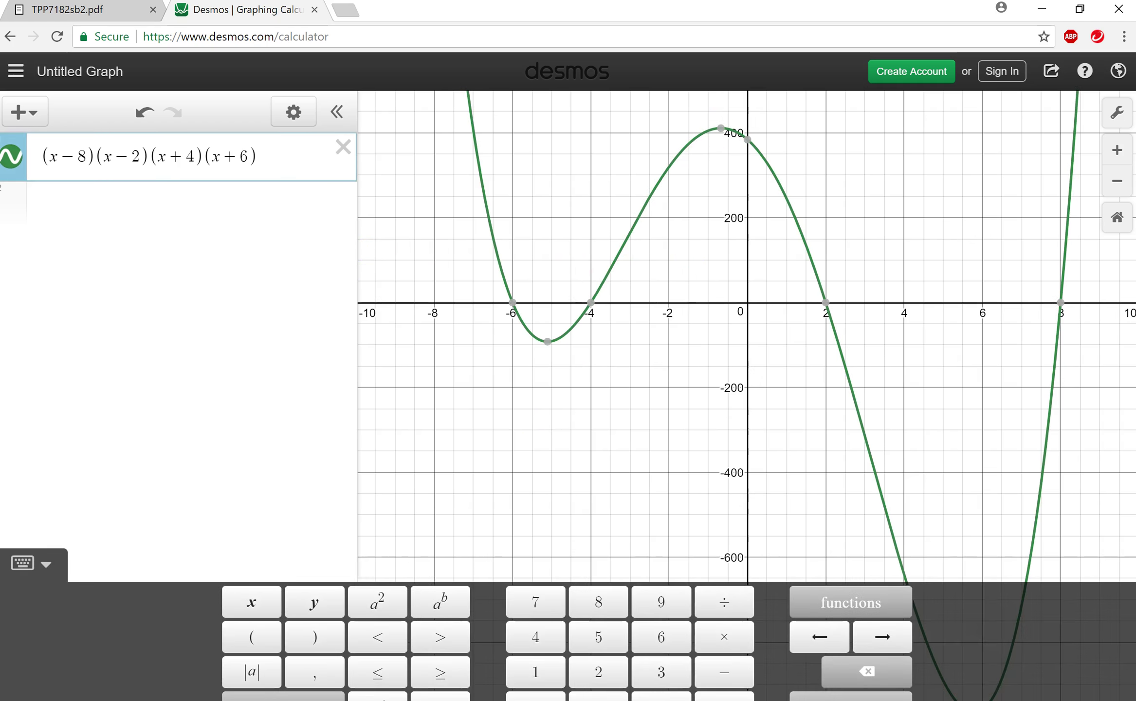
left_click(329, 217)
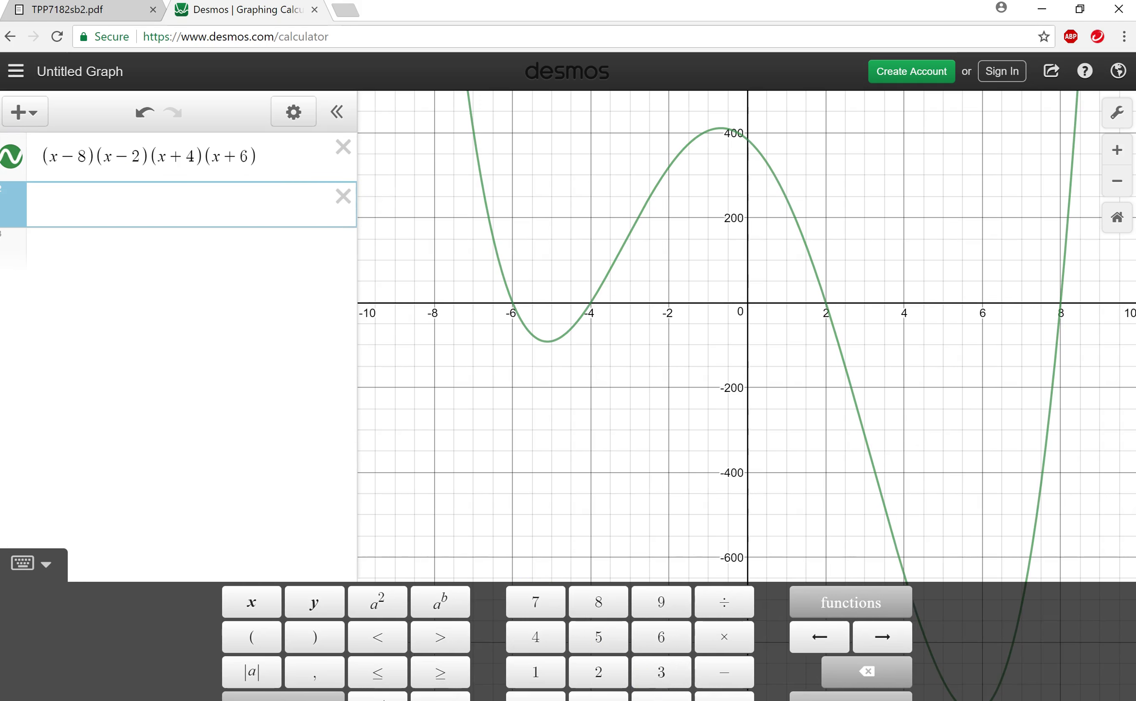
key("alt+Tab")
left_click(451, 500)
left_click(232, 365)
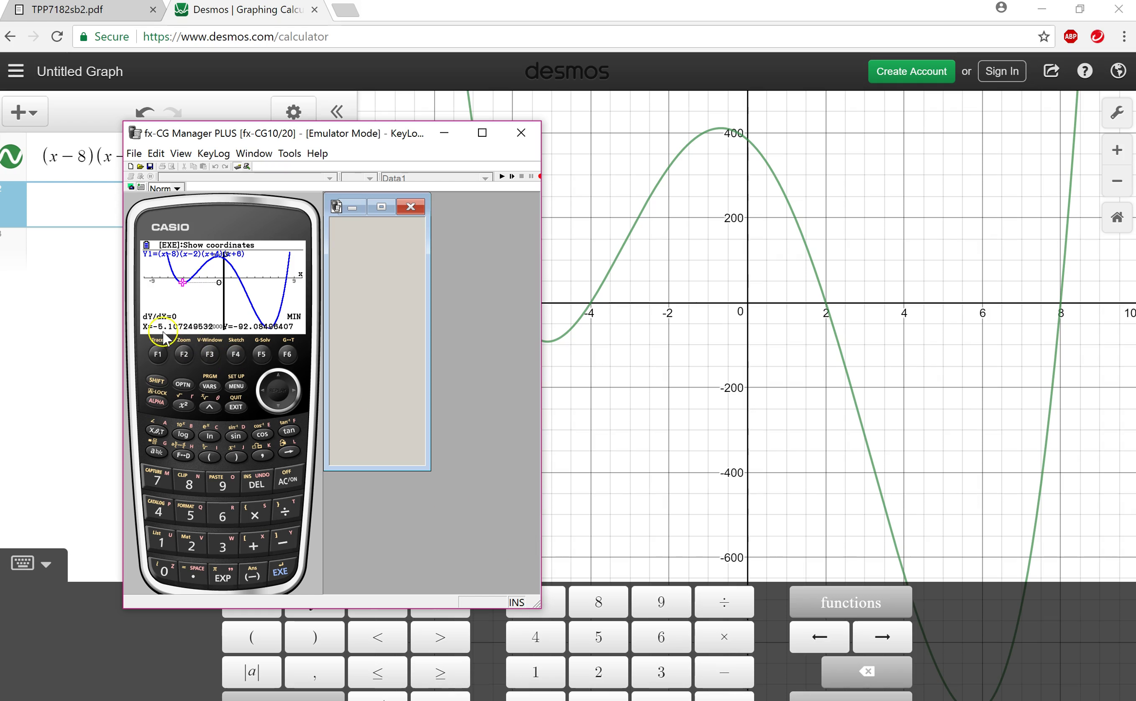
left_click(102, 353)
Plot the point (-5.10,-92.08) as the second expression, rechecking its y-value on the calculator emulator.
left_click(76, 214)
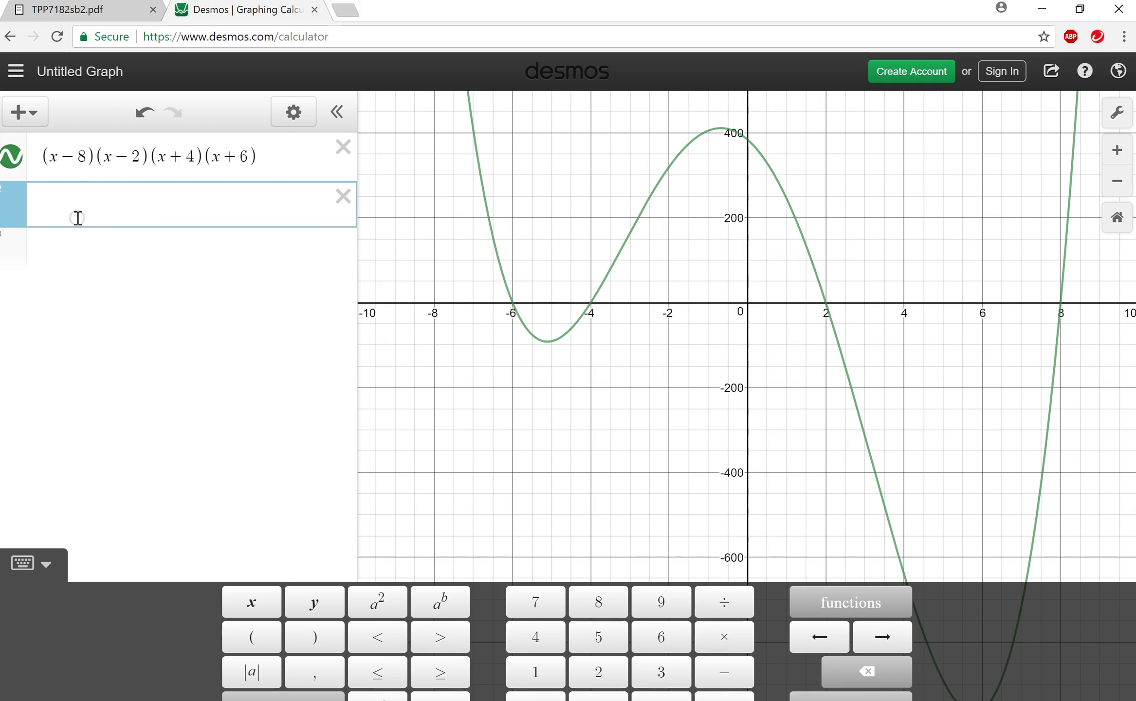
type("(")
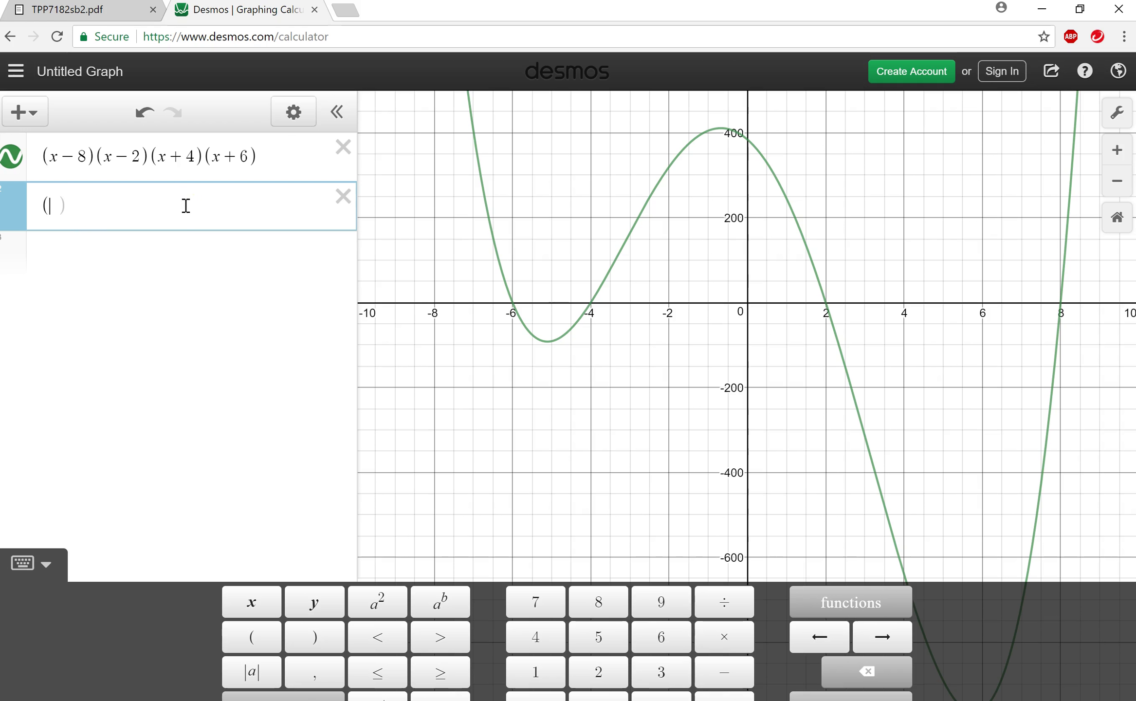
type("-5.10,")
key("alt+Tab")
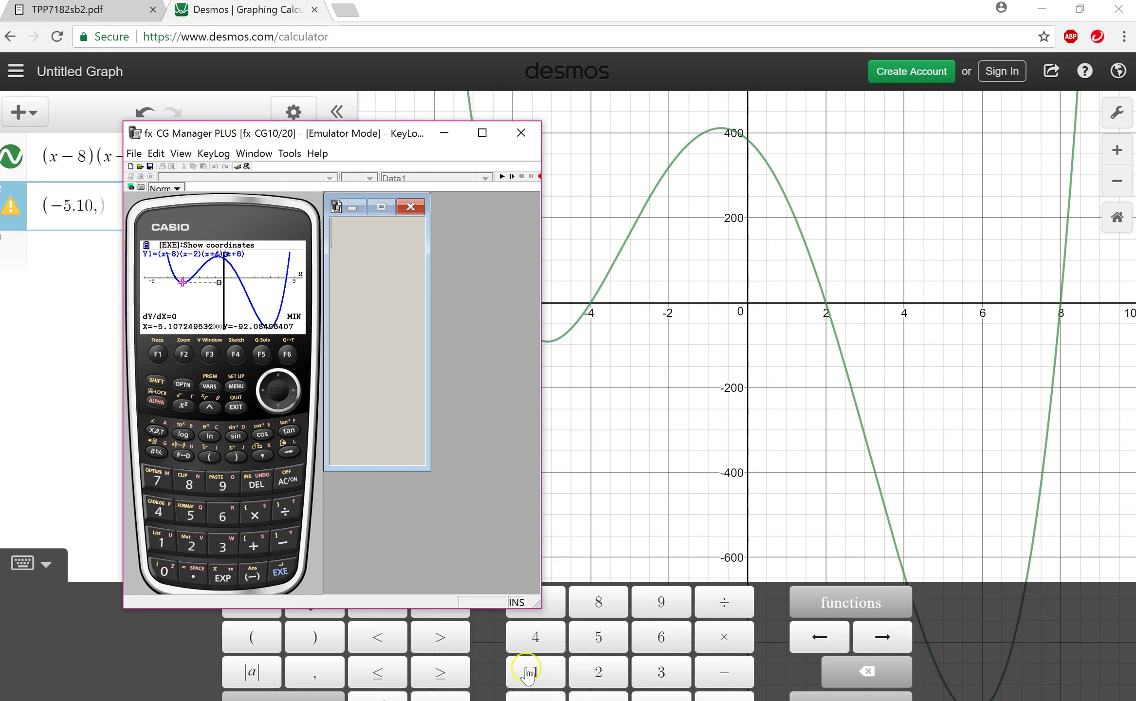
left_click(92, 414)
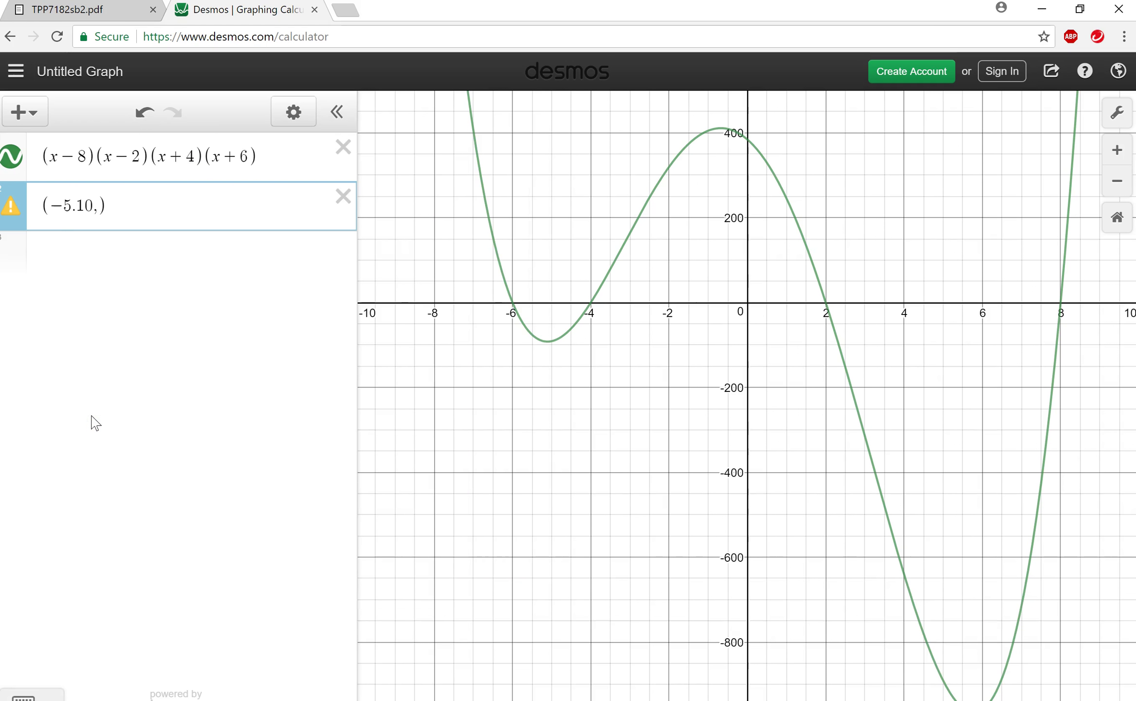
left_click(95, 422)
key("Left")
type("-92.08)")
left_click(112, 412)
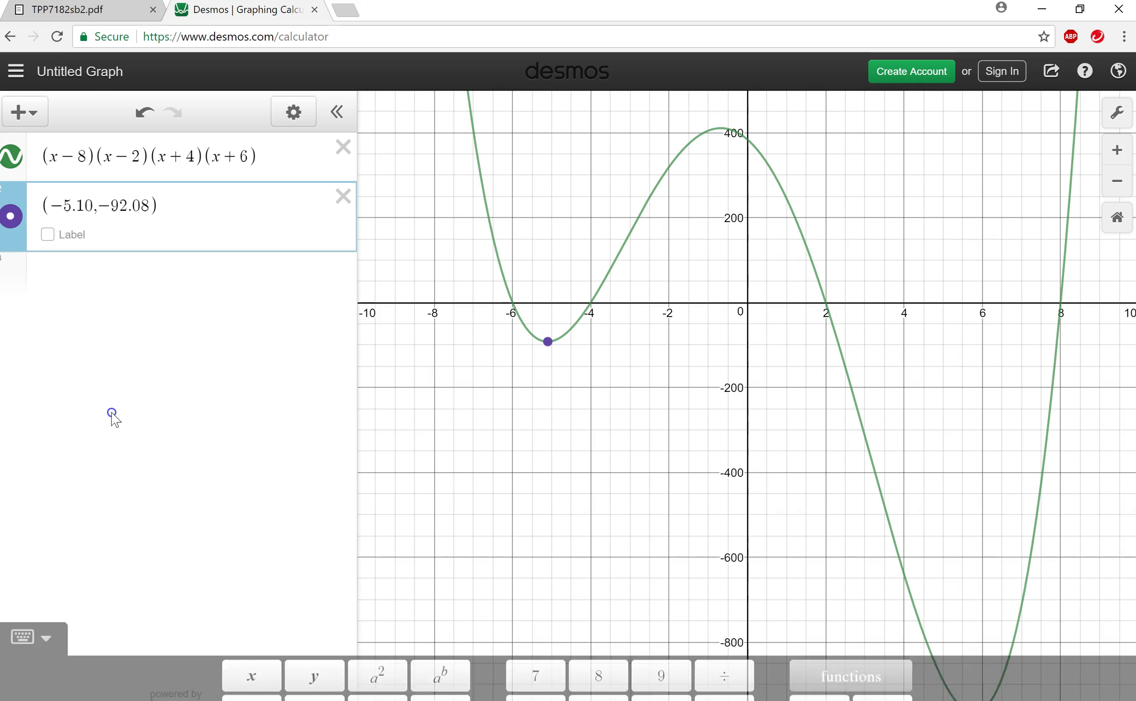
Turn on the plotted point's label and set its text to "TP (-5.10, -92.08)".
left_click(585, 361)
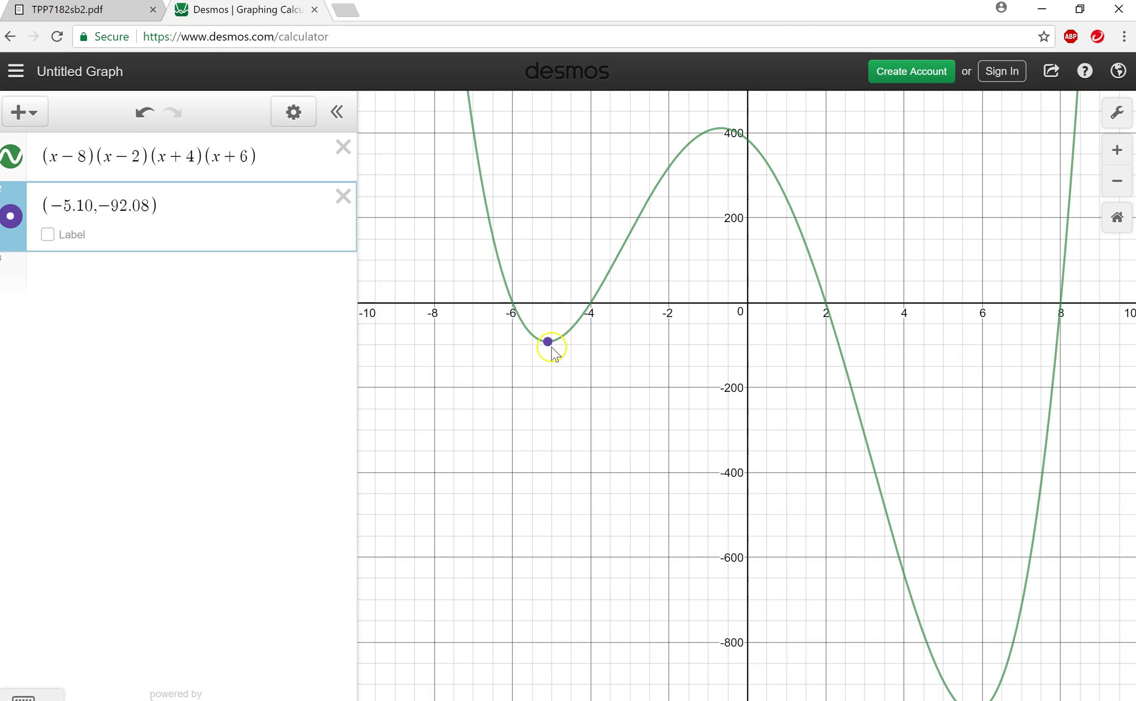
left_click(48, 235)
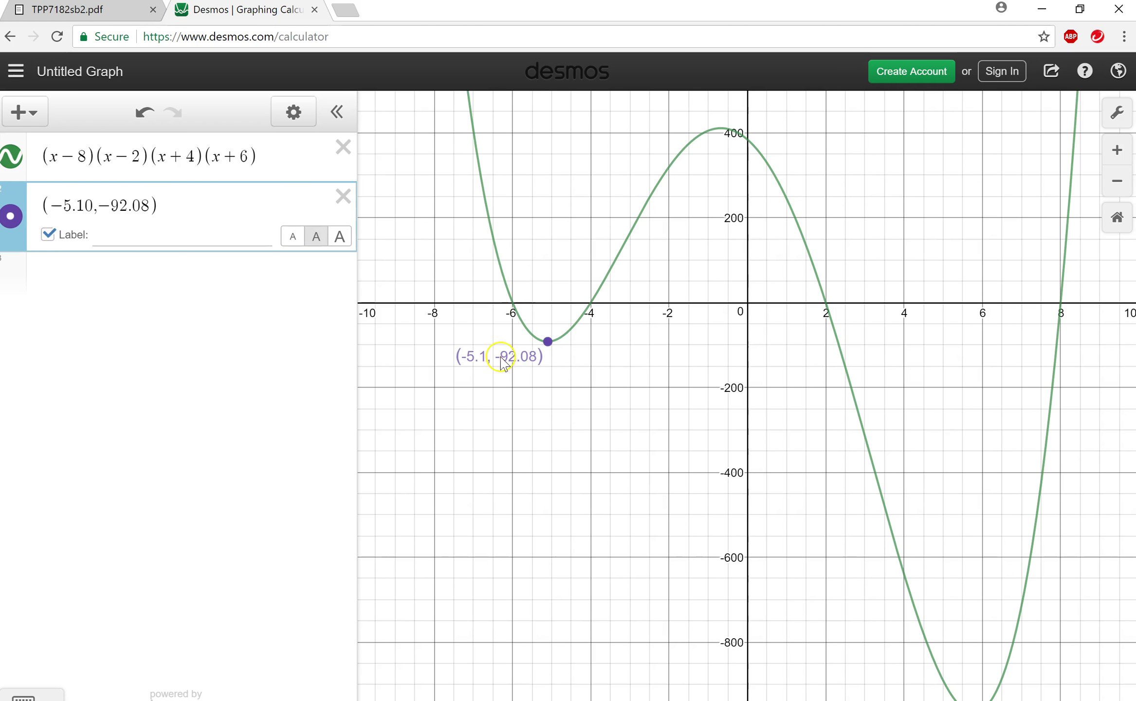
left_click(149, 237)
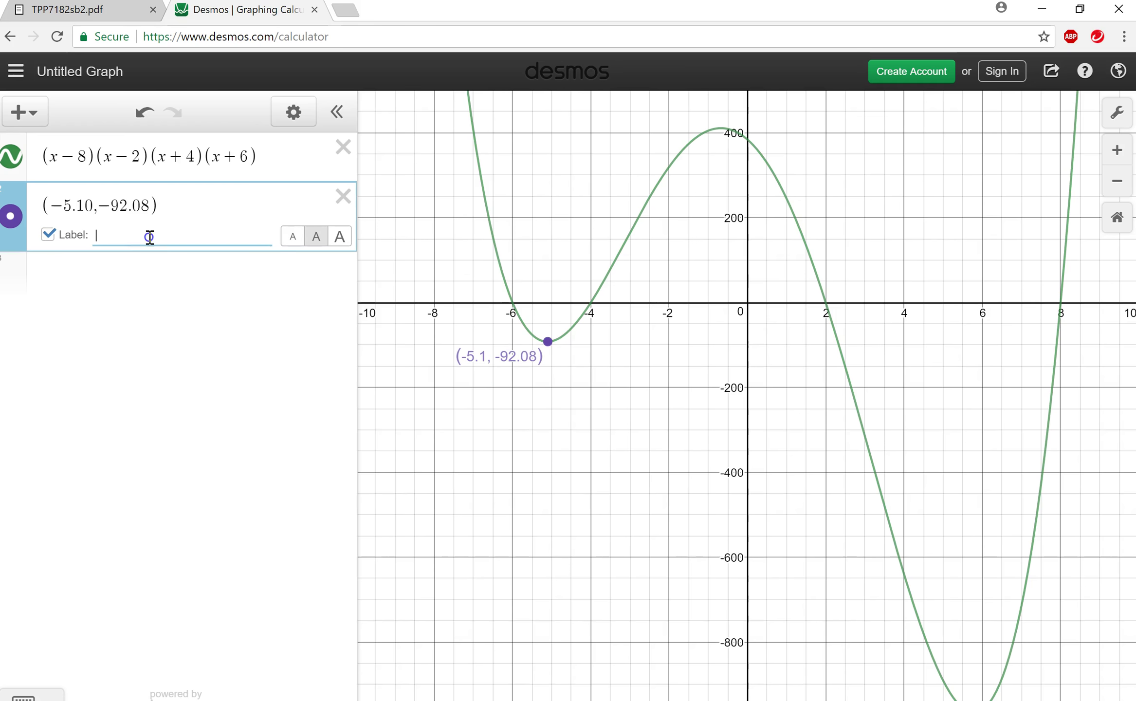
type("PO")
key("BackSpace")
key("BackSpace")
type("TP")
type("(-5.10, ")
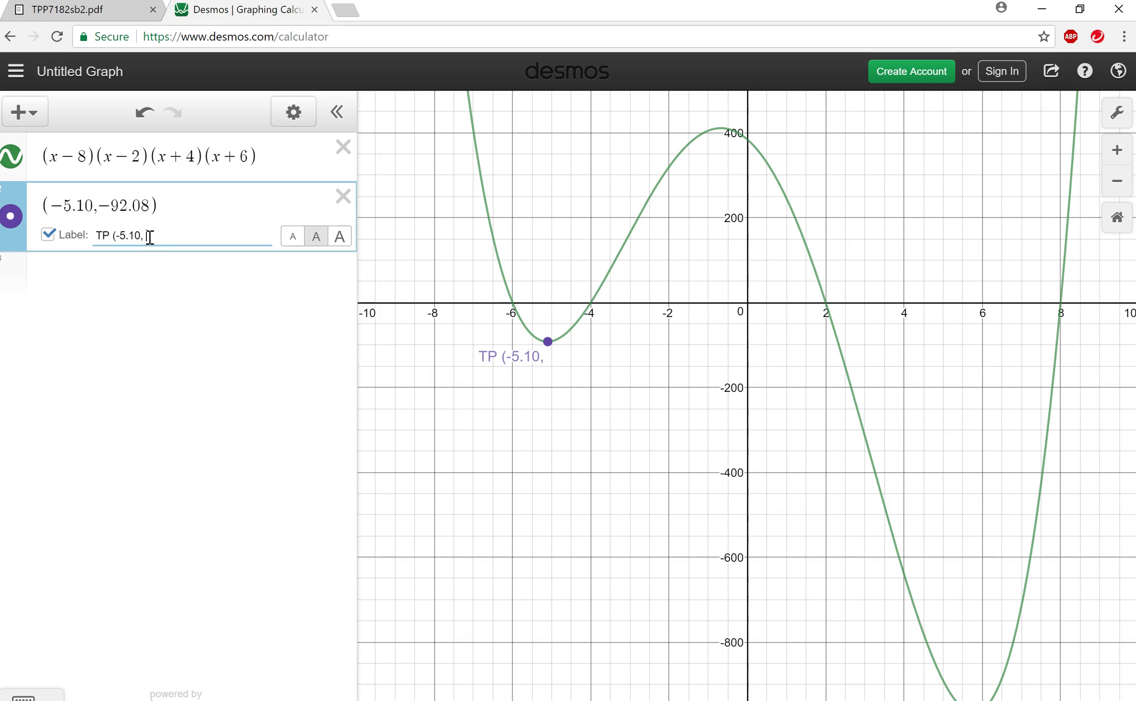
type("-92")
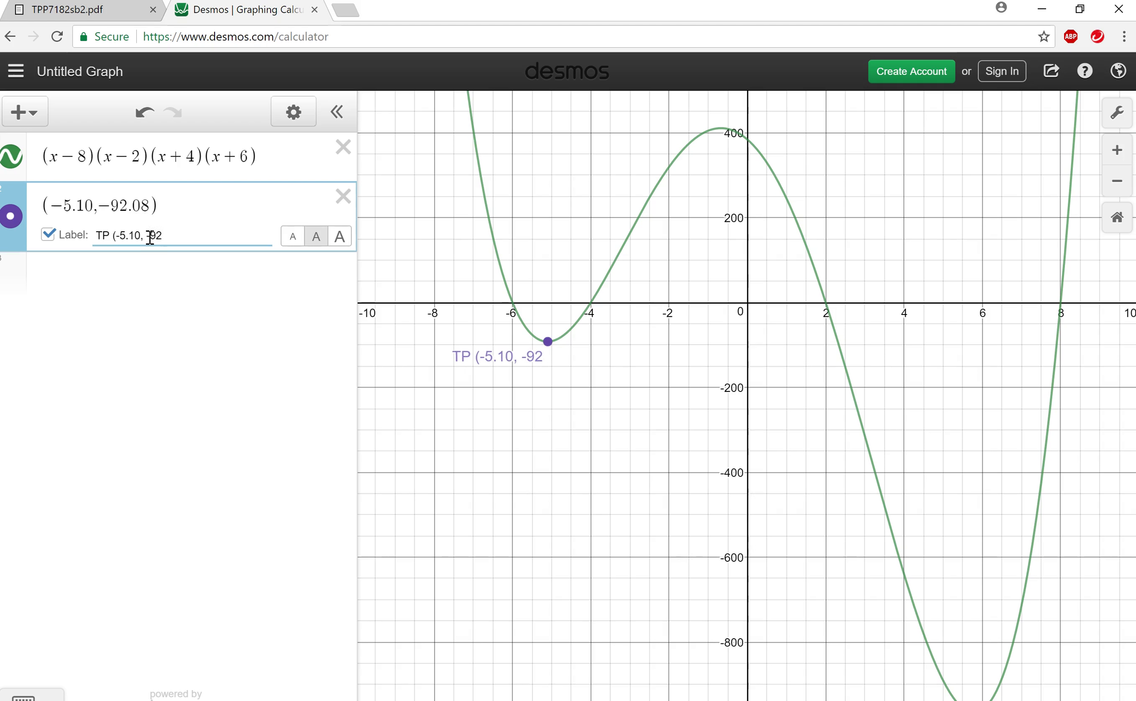
type(".08)")
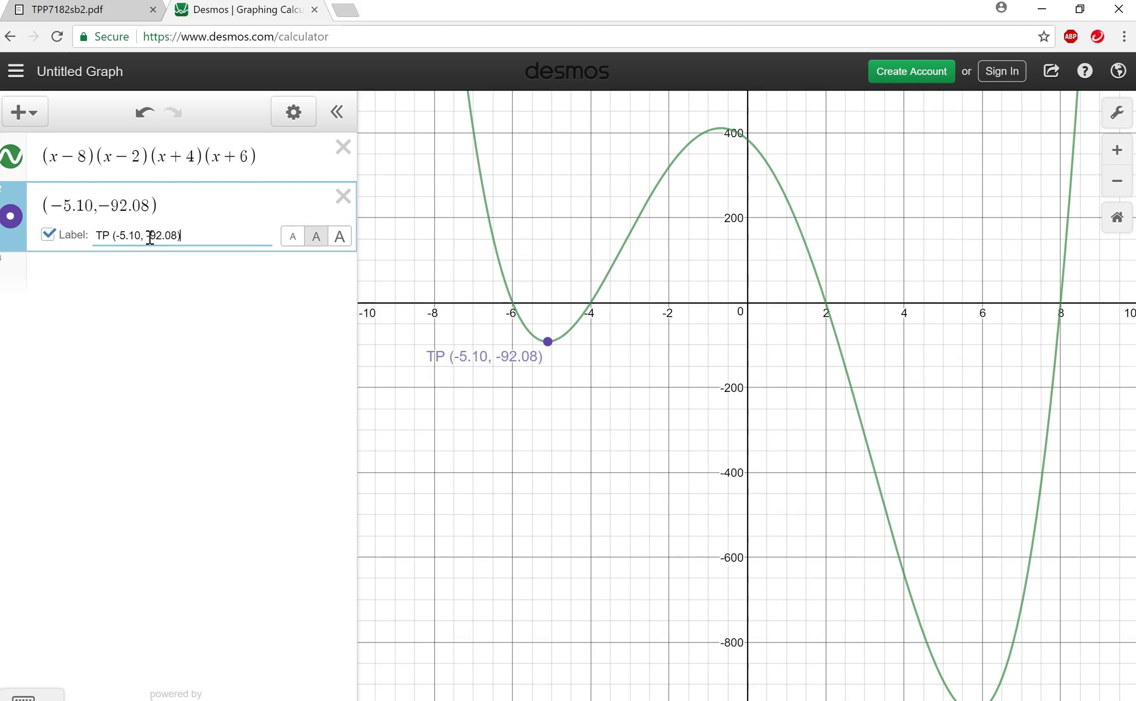
left_click(265, 433)
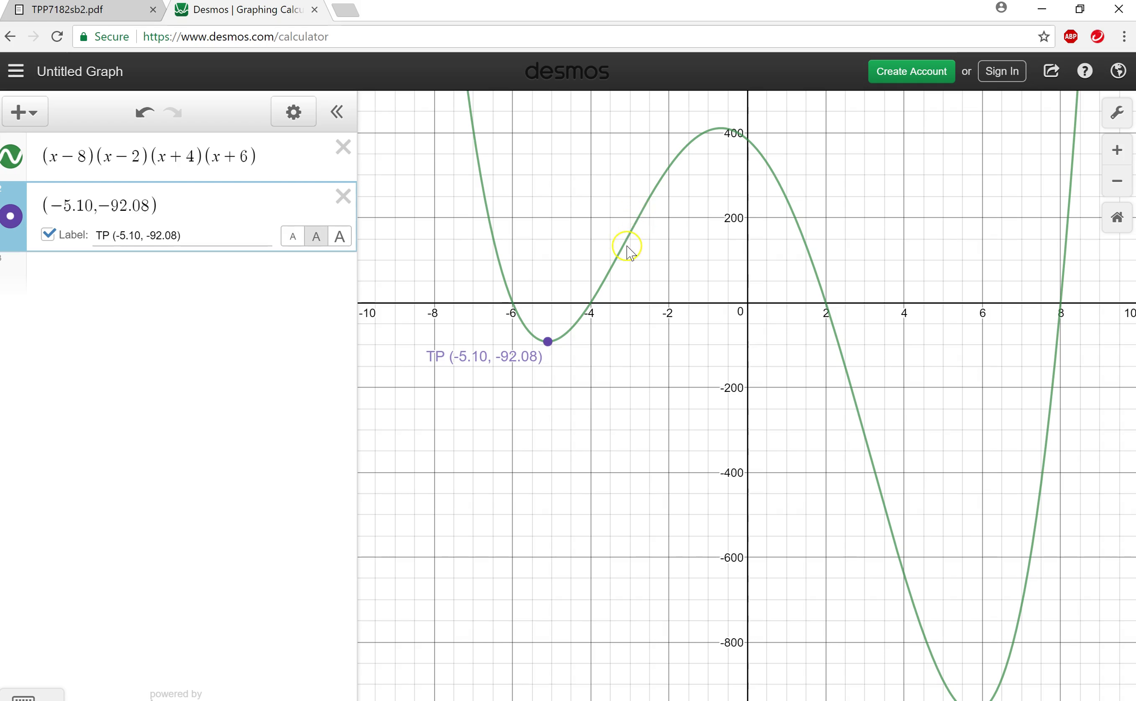
Switch to the fx-CG calculator emulator and find the curve's local maximum with G-Solv.
key("alt+Tab")
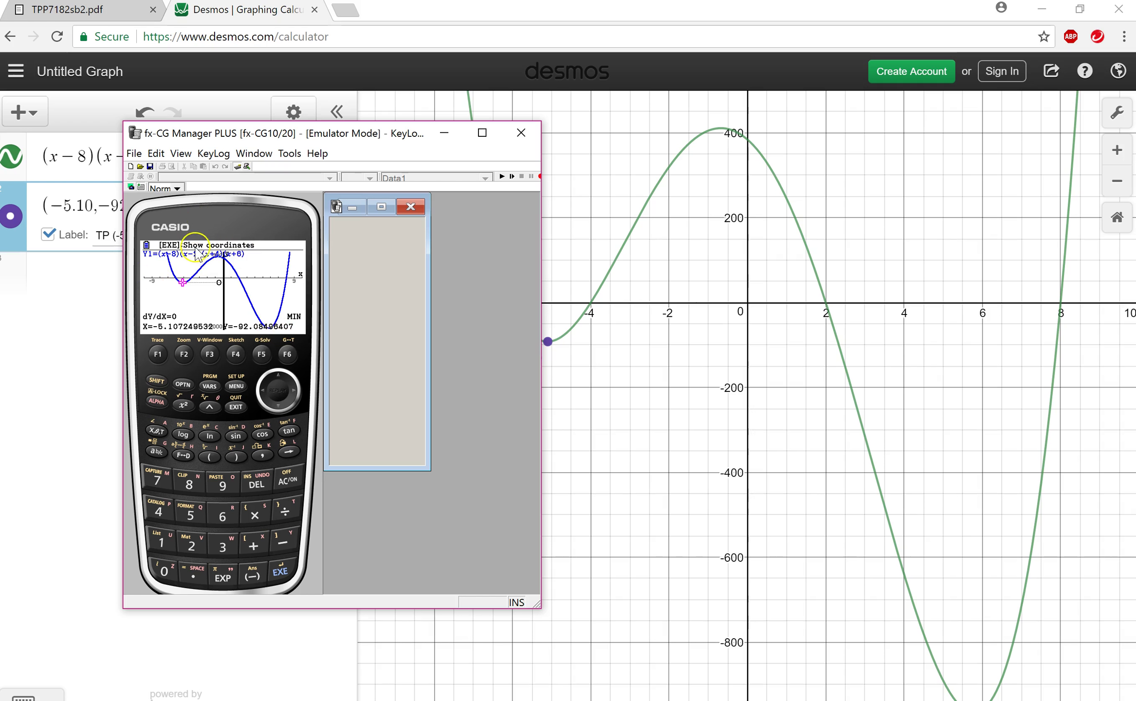
left_click(261, 353)
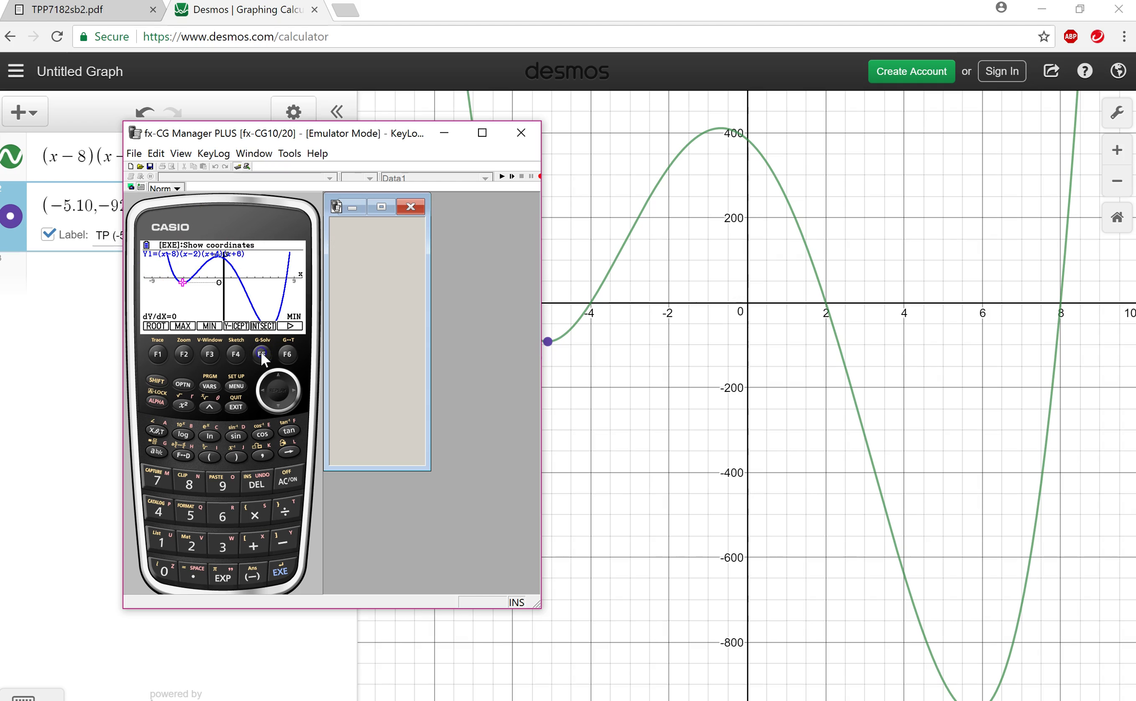
left_click(185, 354)
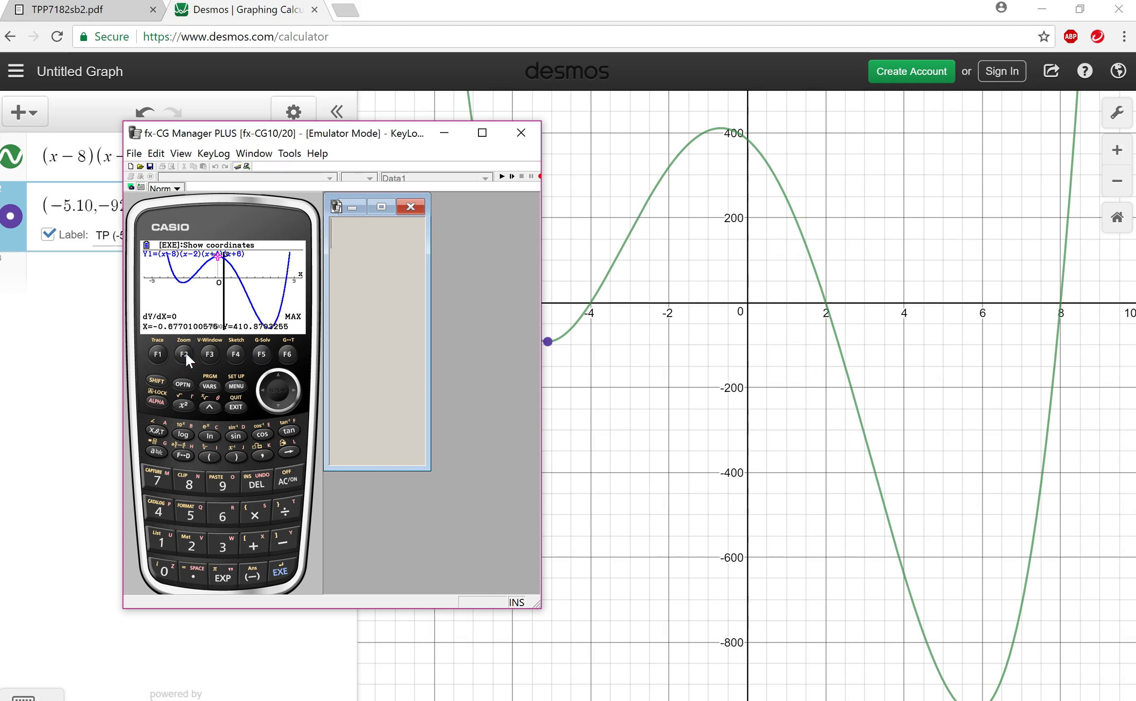
Find the curve's local minima with G-Solv MIN, moving from the first minimum to the second.
left_click(262, 355)
left_click(209, 356)
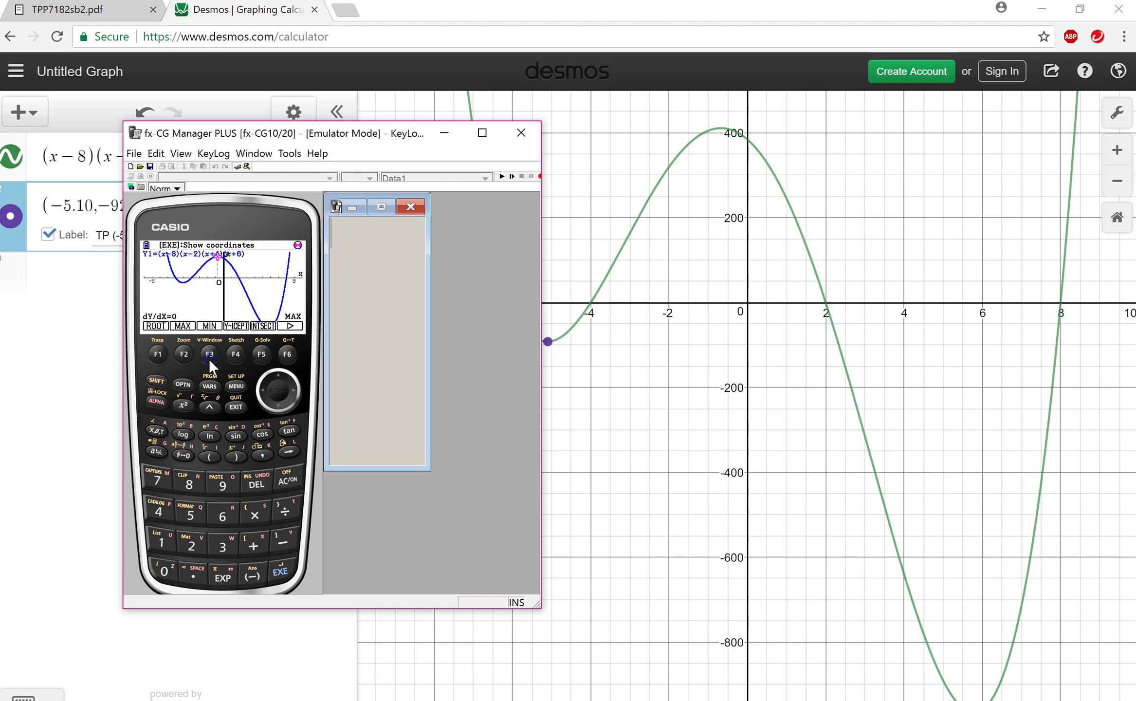
left_click(293, 390)
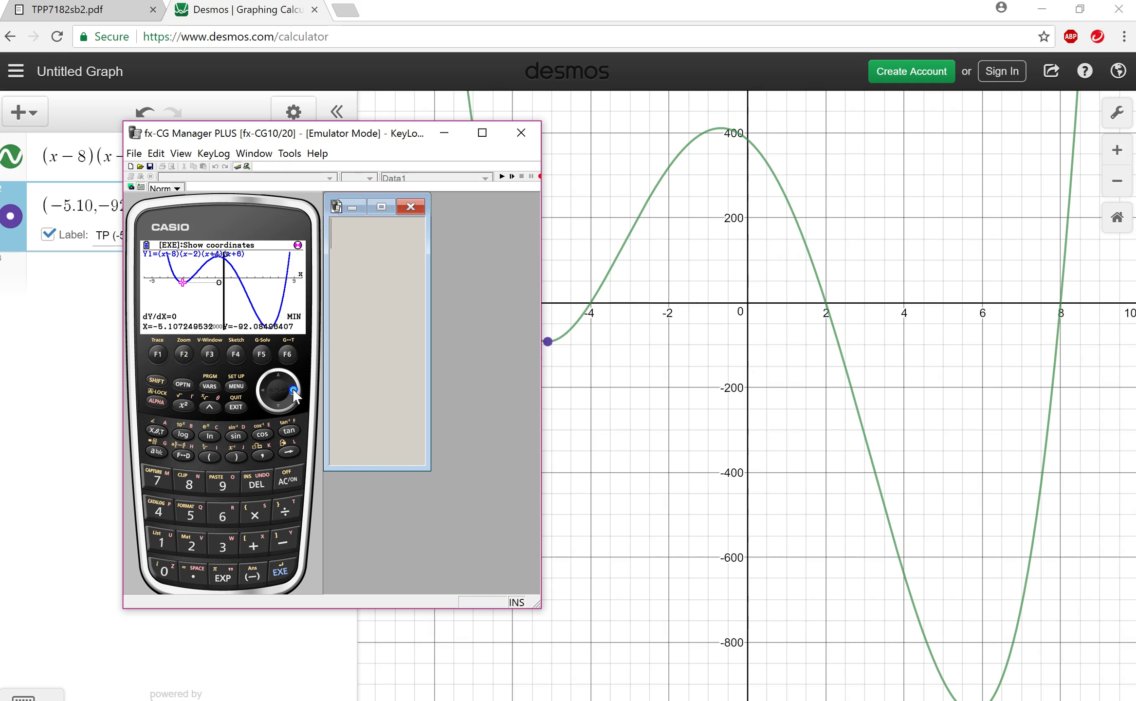
Return to the calculator's function list, define Y2 as d/dx(Y1) at x=x, and draw both graphs.
left_click(236, 406)
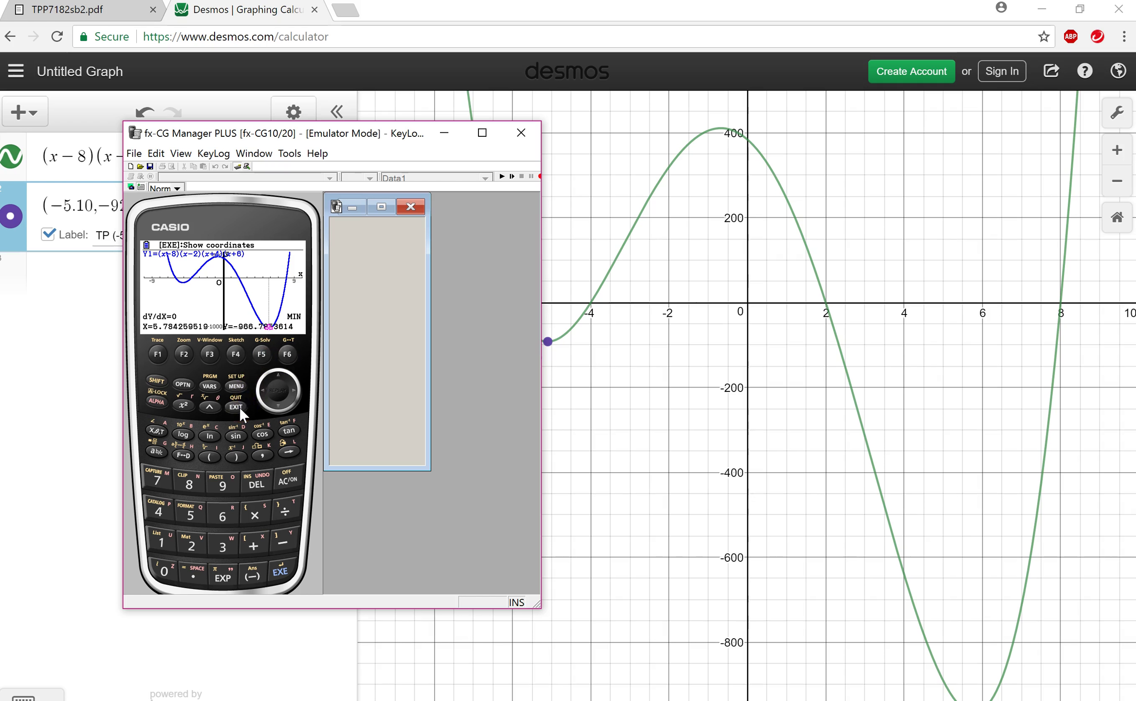
left_click(239, 406)
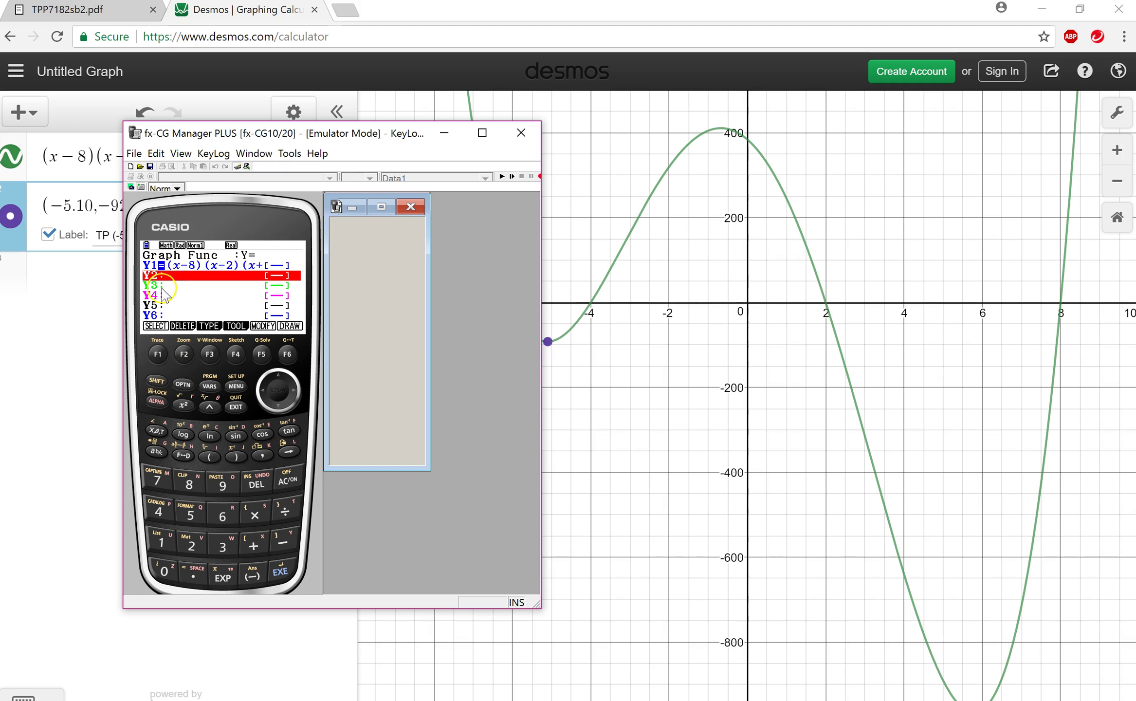
left_click(183, 384)
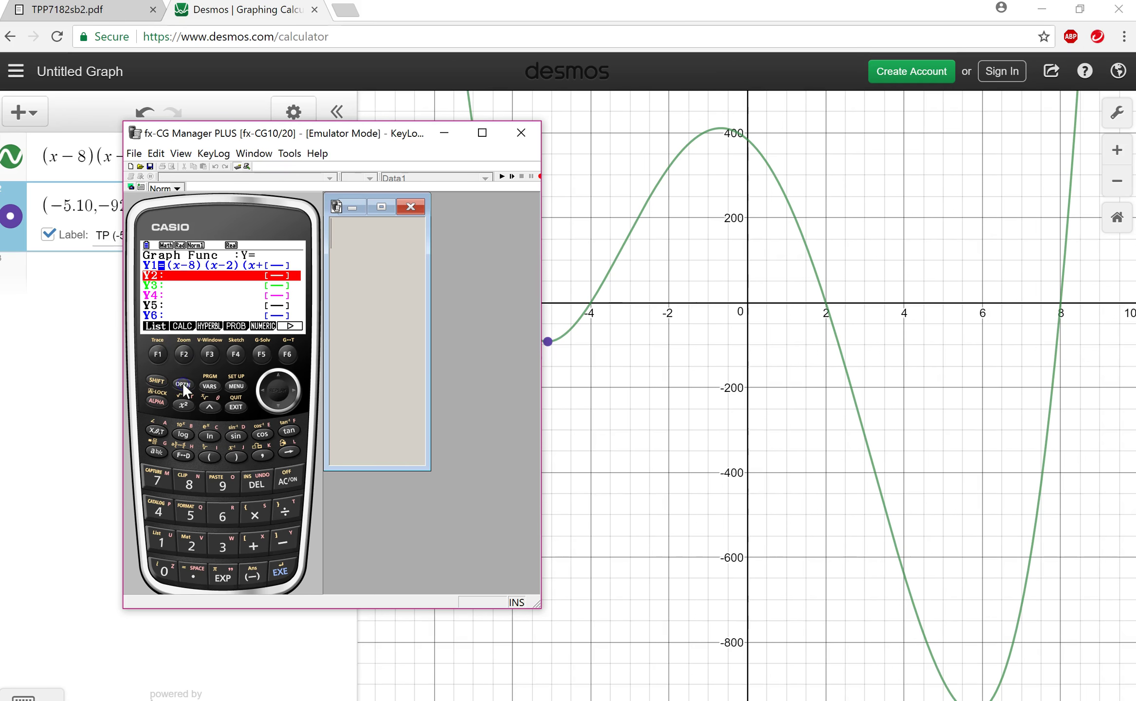
left_click(184, 354)
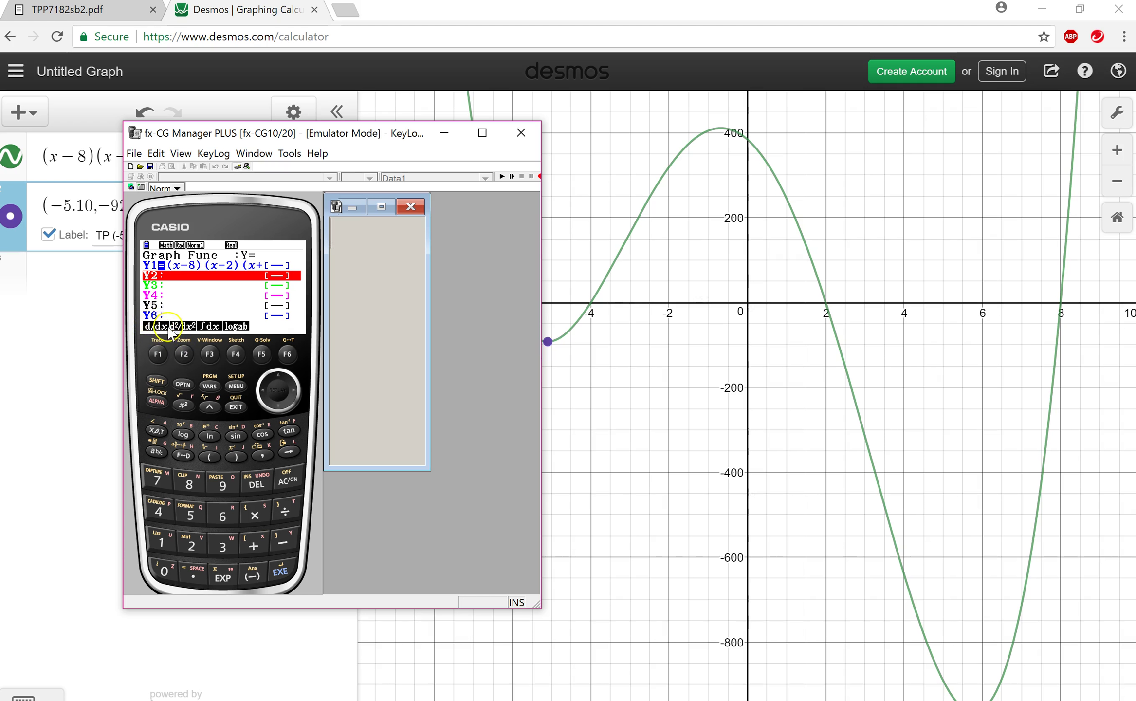
left_click(157, 354)
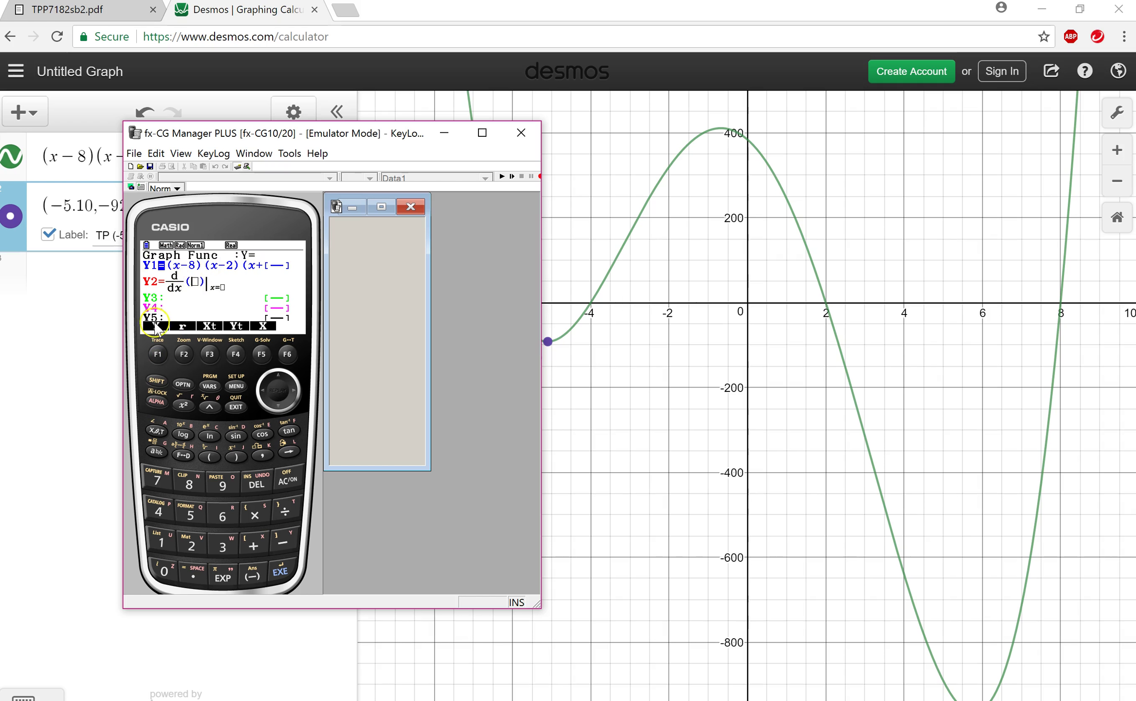
left_click(156, 354)
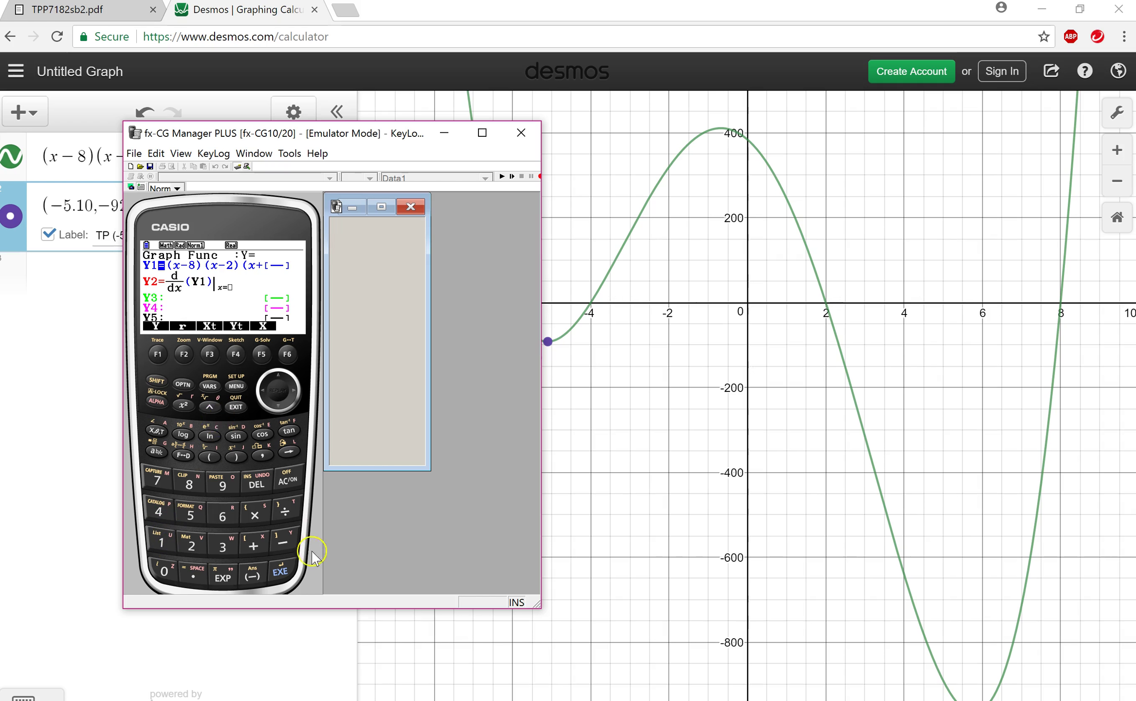
left_click(280, 571)
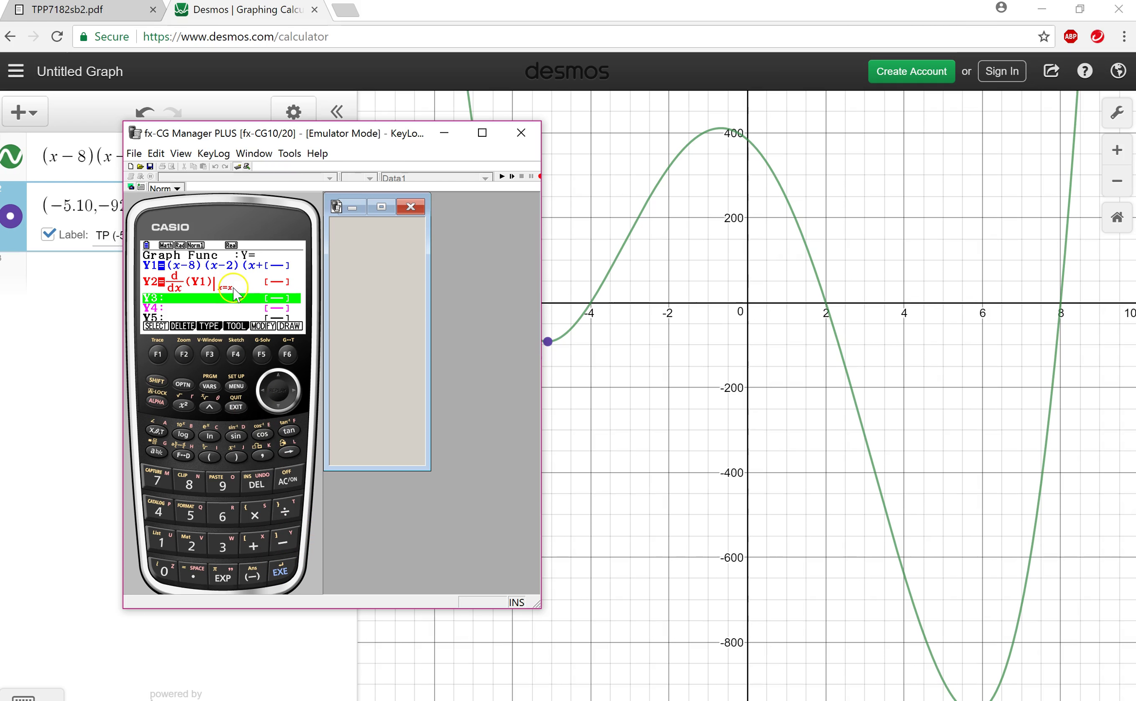
left_click(280, 573)
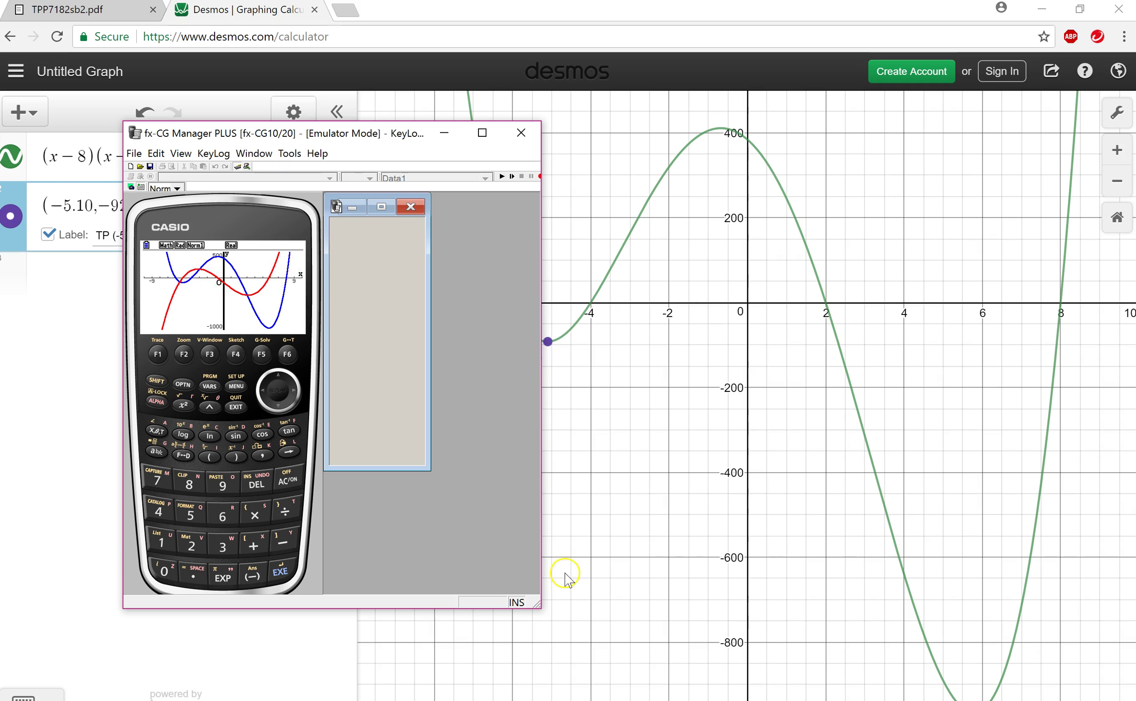
Switch to Document1 in Word, open the embedded graph in FX Draw, and activate the graph for editing.
left_click(591, 700)
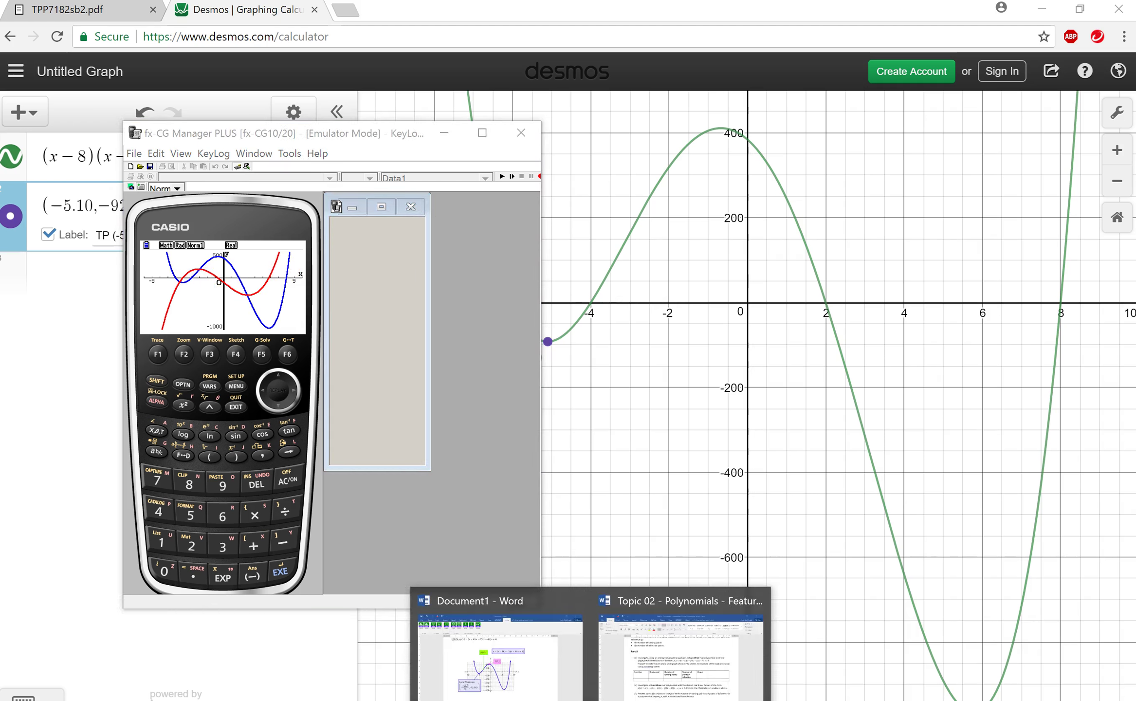
left_click(528, 681)
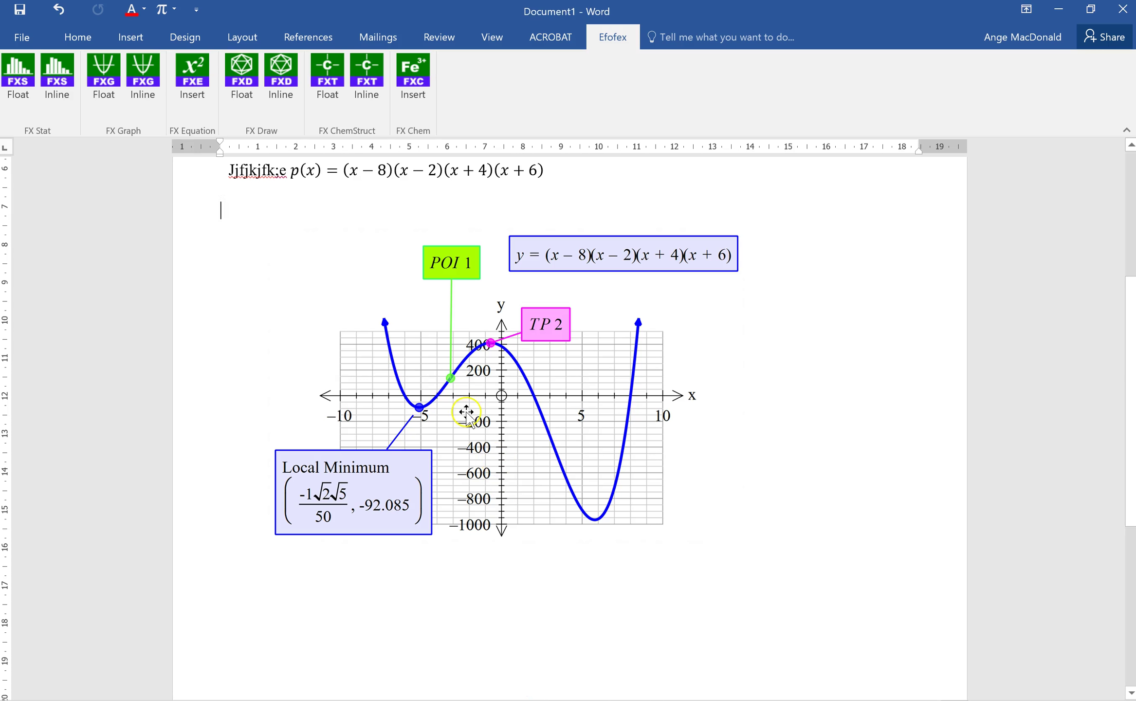
right_click(524, 460)
mouse_move(551, 555)
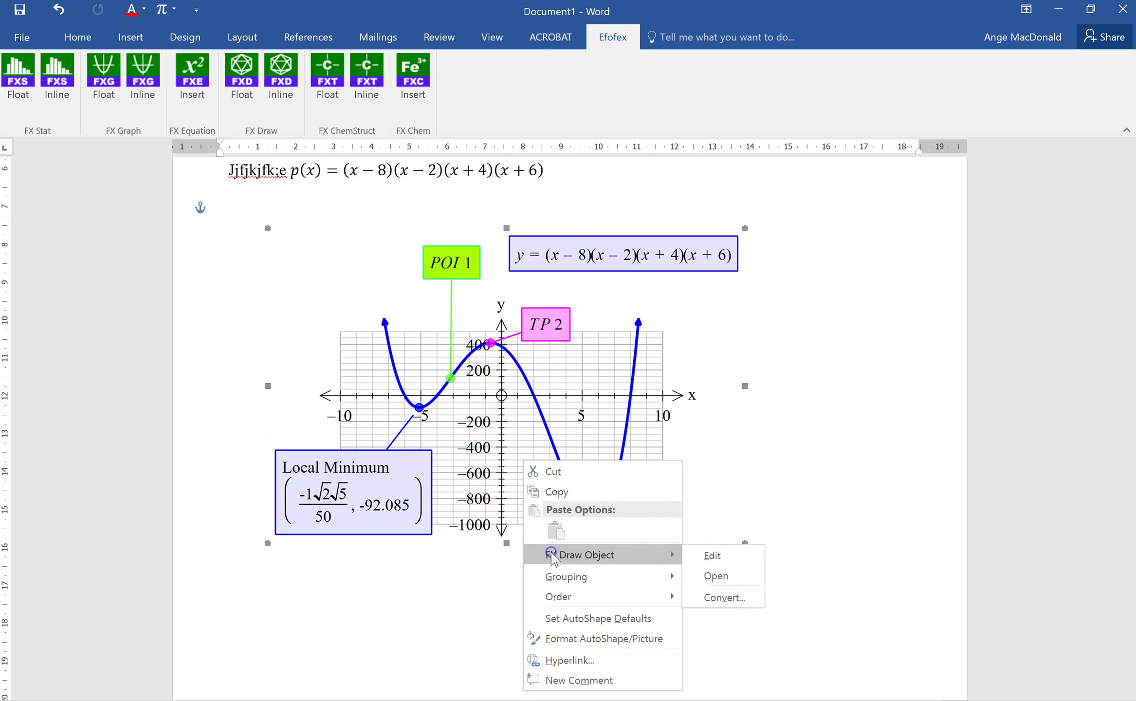
left_click(715, 577)
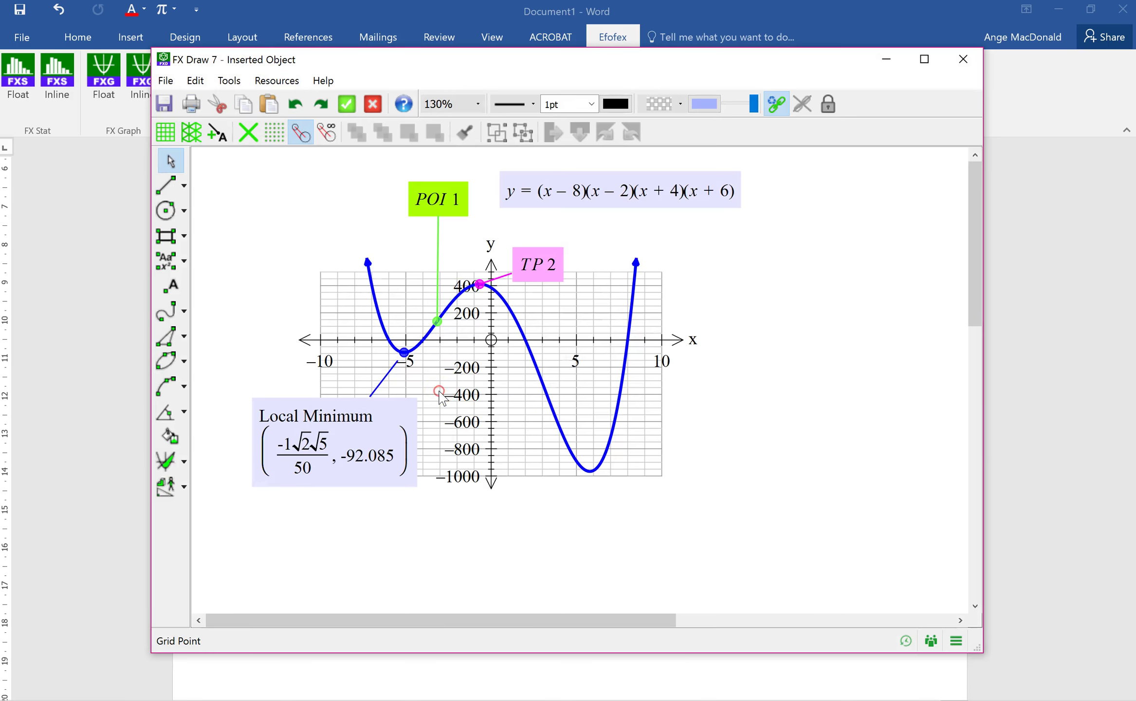
double_click(439, 394)
left_click(716, 572)
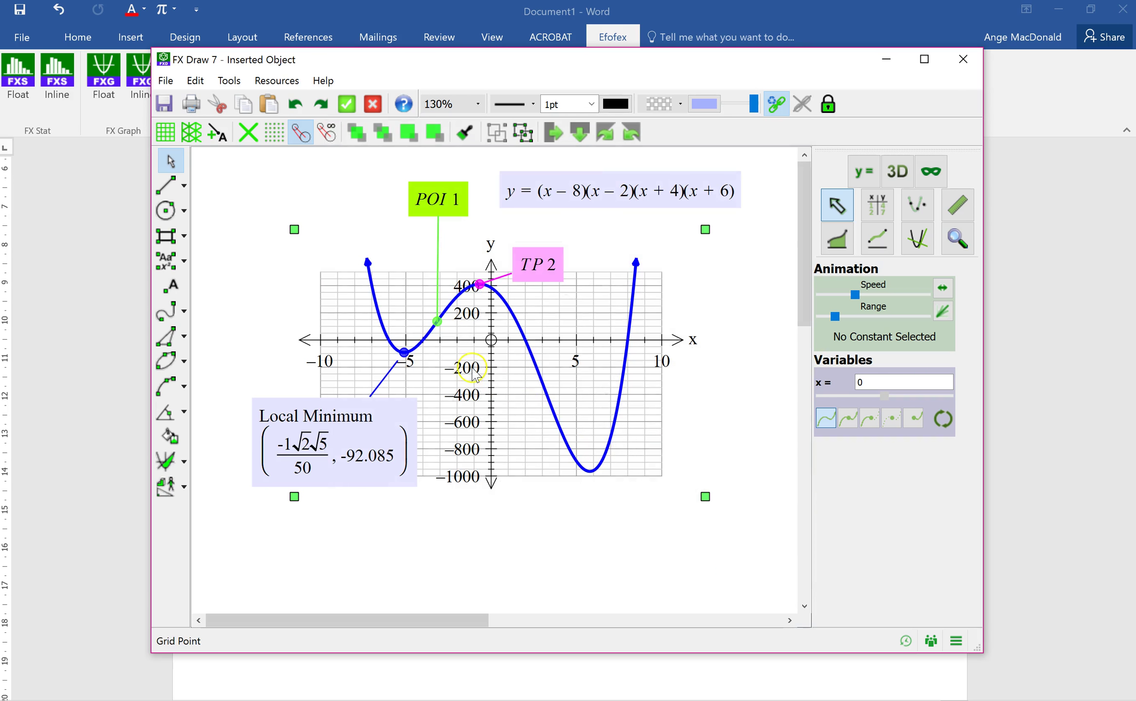
Attach a coordinate label to the point of inflection between the local minimum and TP 2.
mouse_move(438, 327)
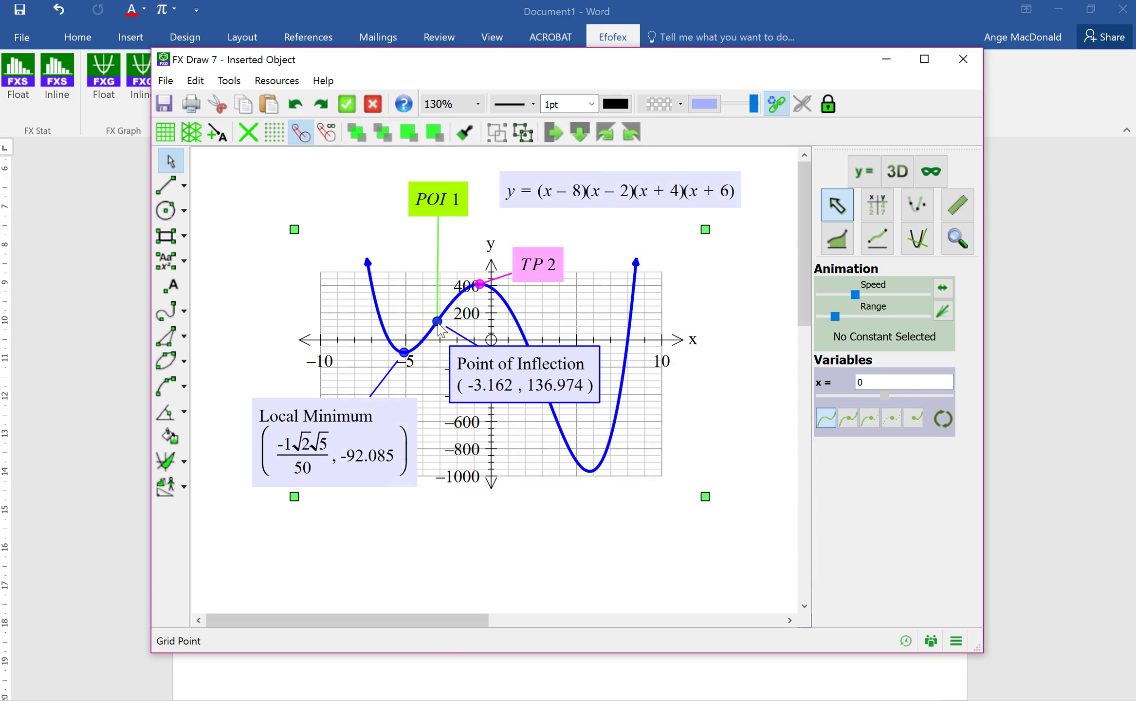
right_click(439, 326)
left_click(497, 351)
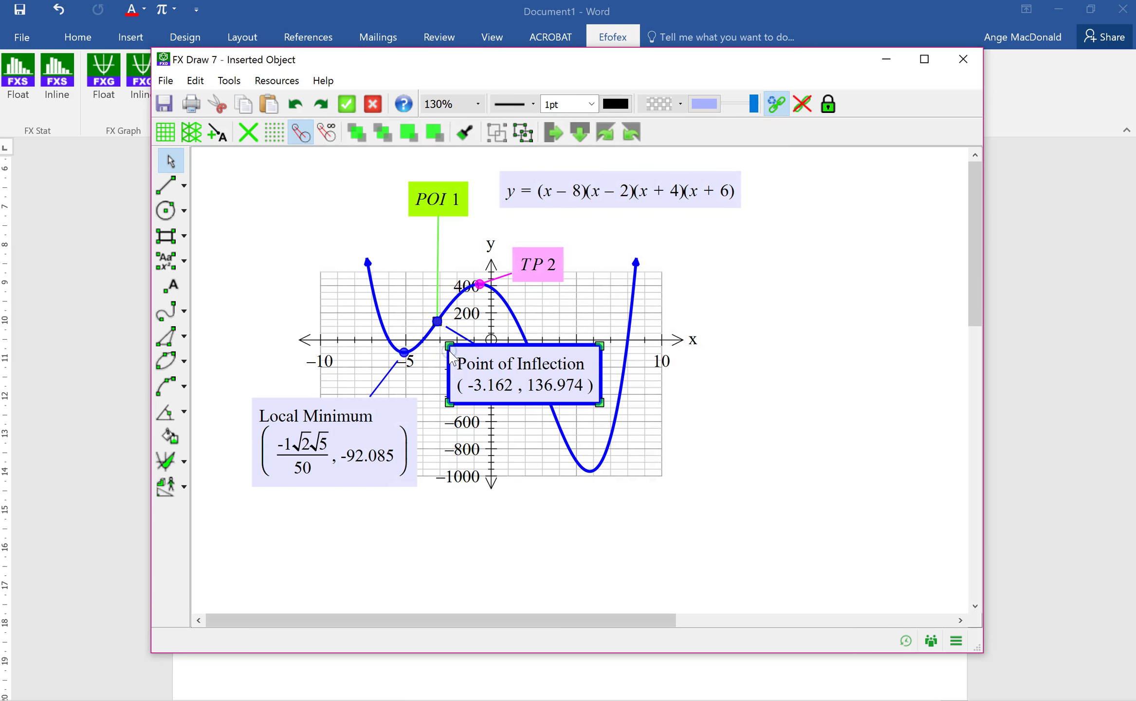
left_click(491, 388)
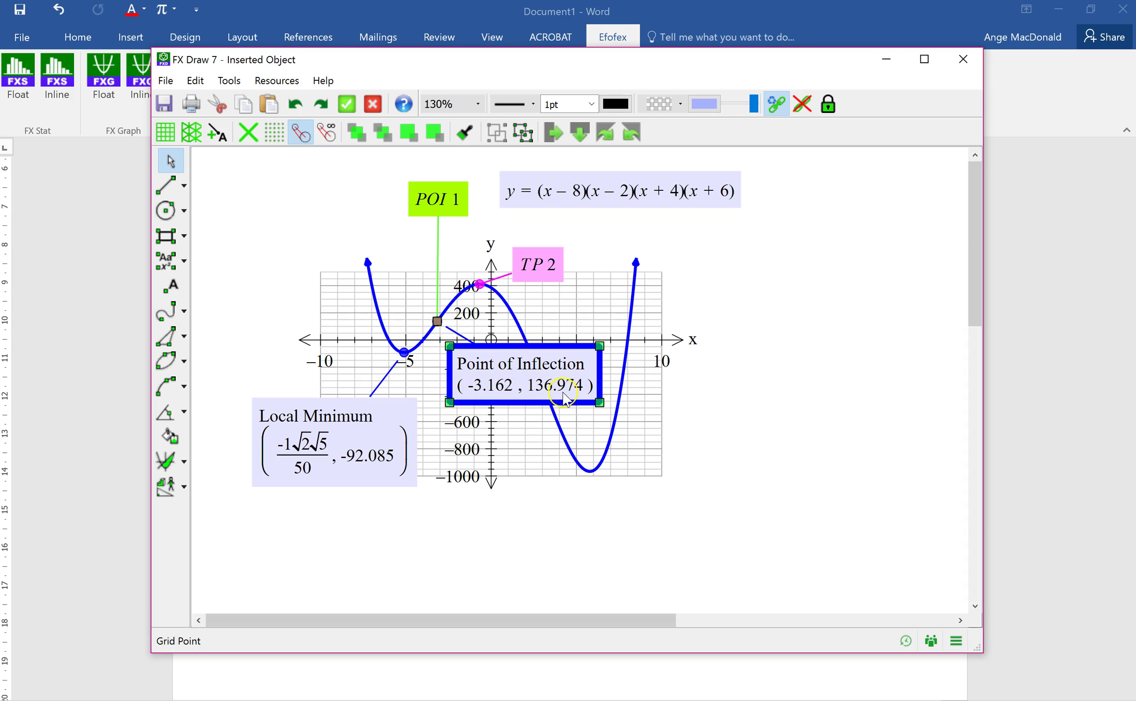
Switch to the fx-CG calculator emulator, find derivative Y2's local maximum with G-Solv, and compare it with the inflection label in FX Draw.
key("alt+Tab")
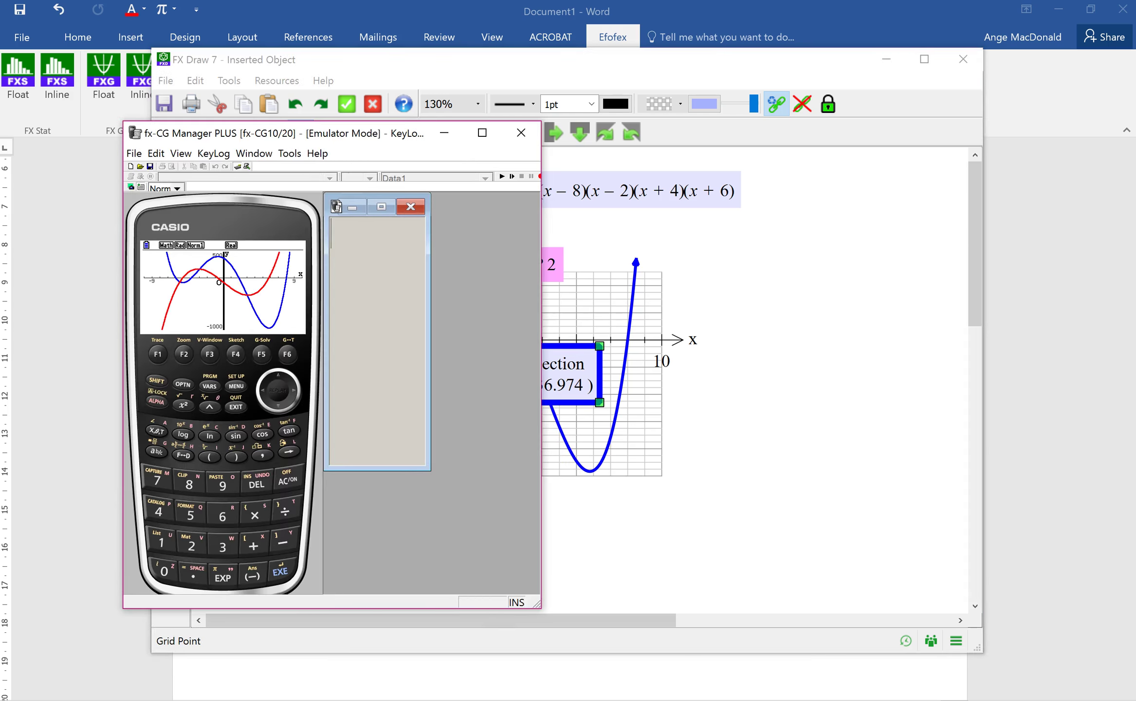
left_click(277, 411)
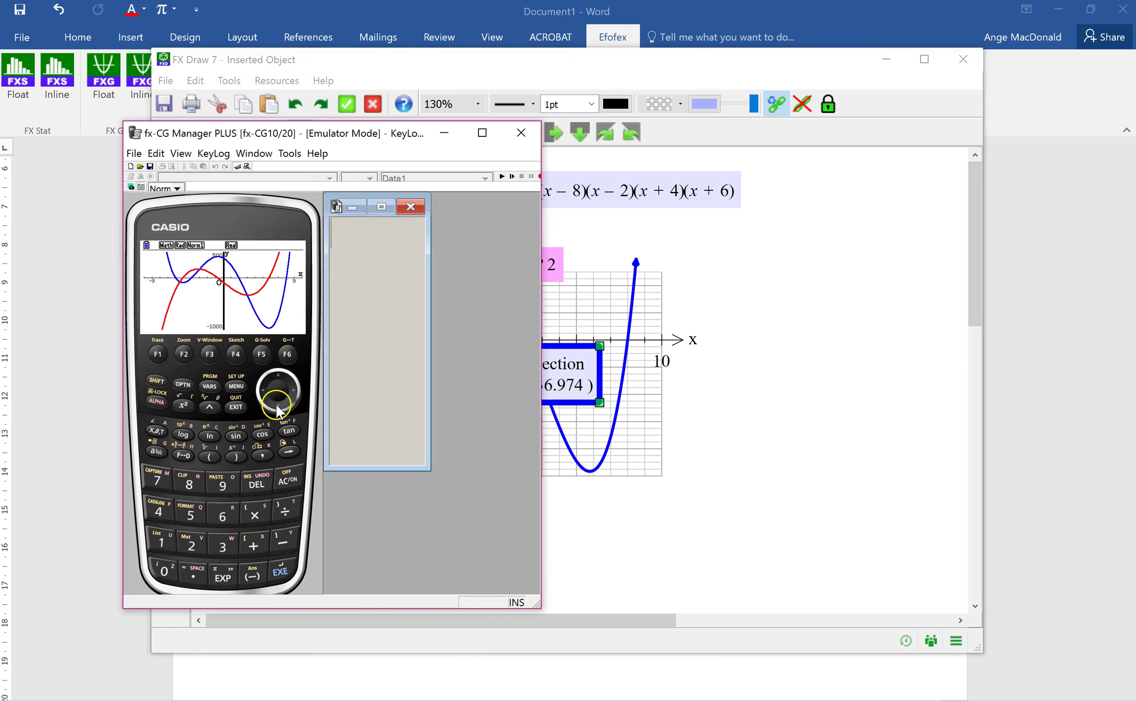
left_click(261, 355)
left_click(183, 355)
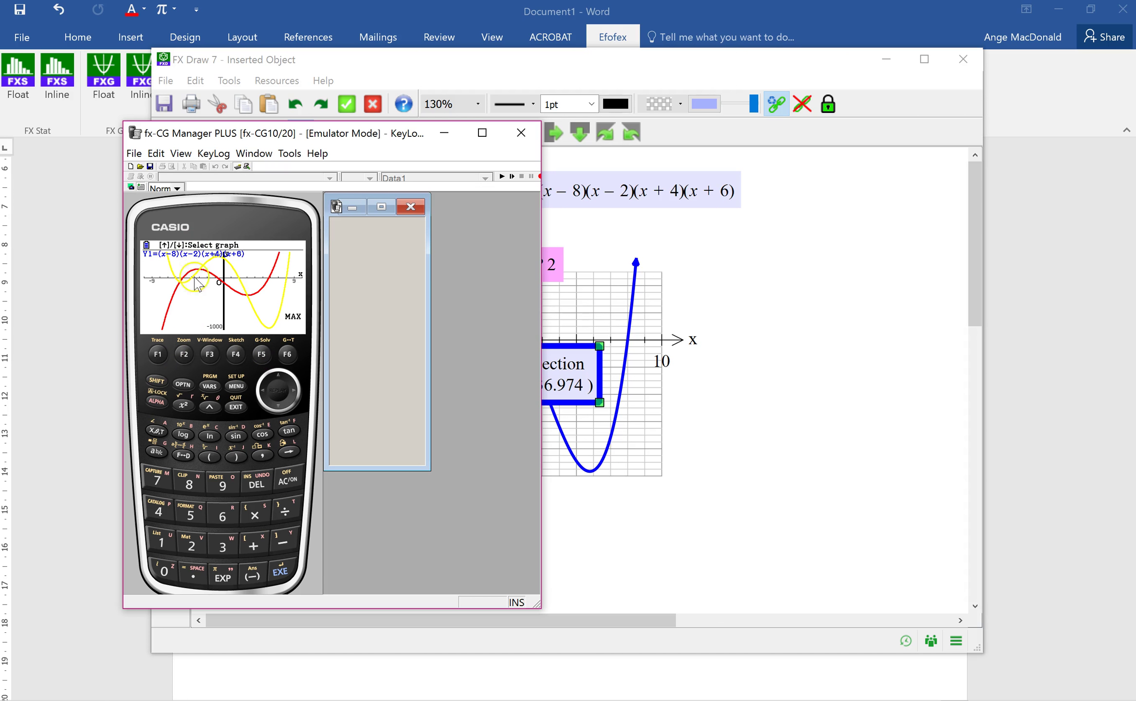
left_click(220, 283)
left_click(280, 412)
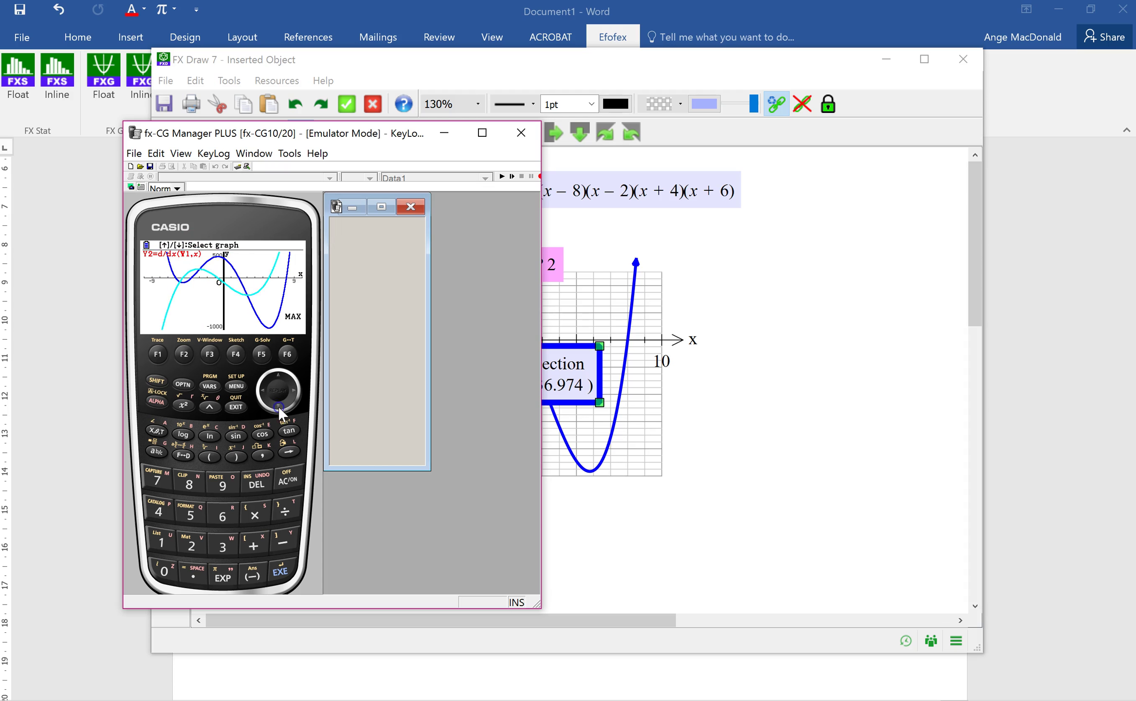
left_click(182, 297)
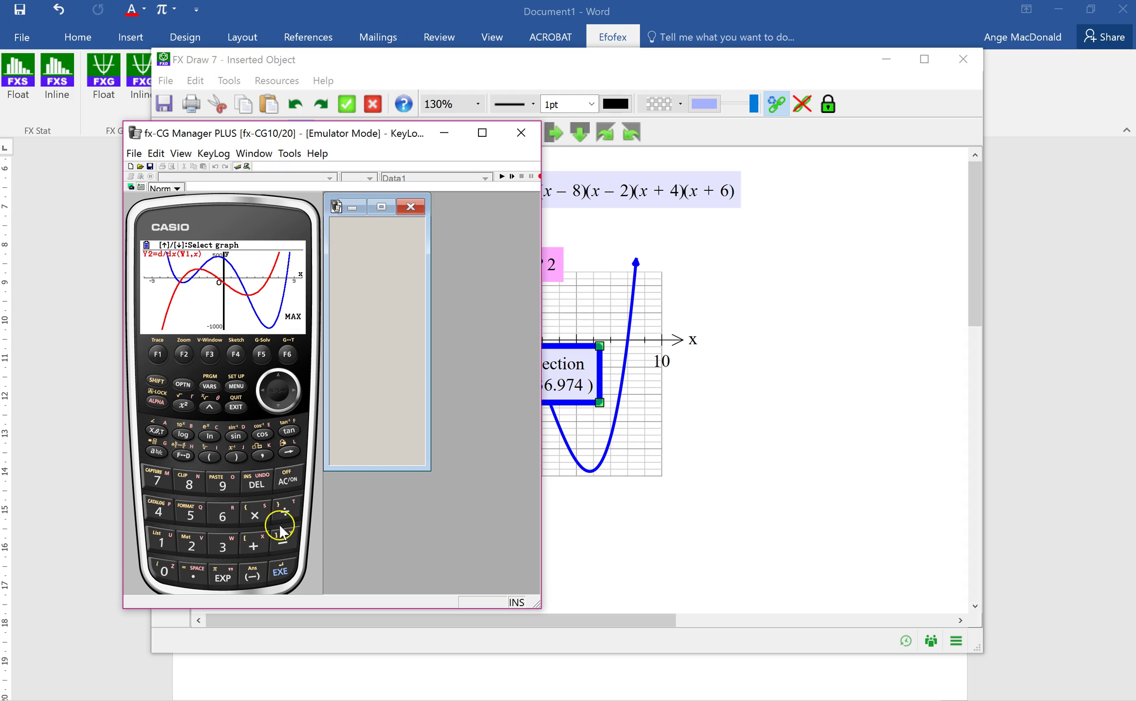
left_click(281, 573)
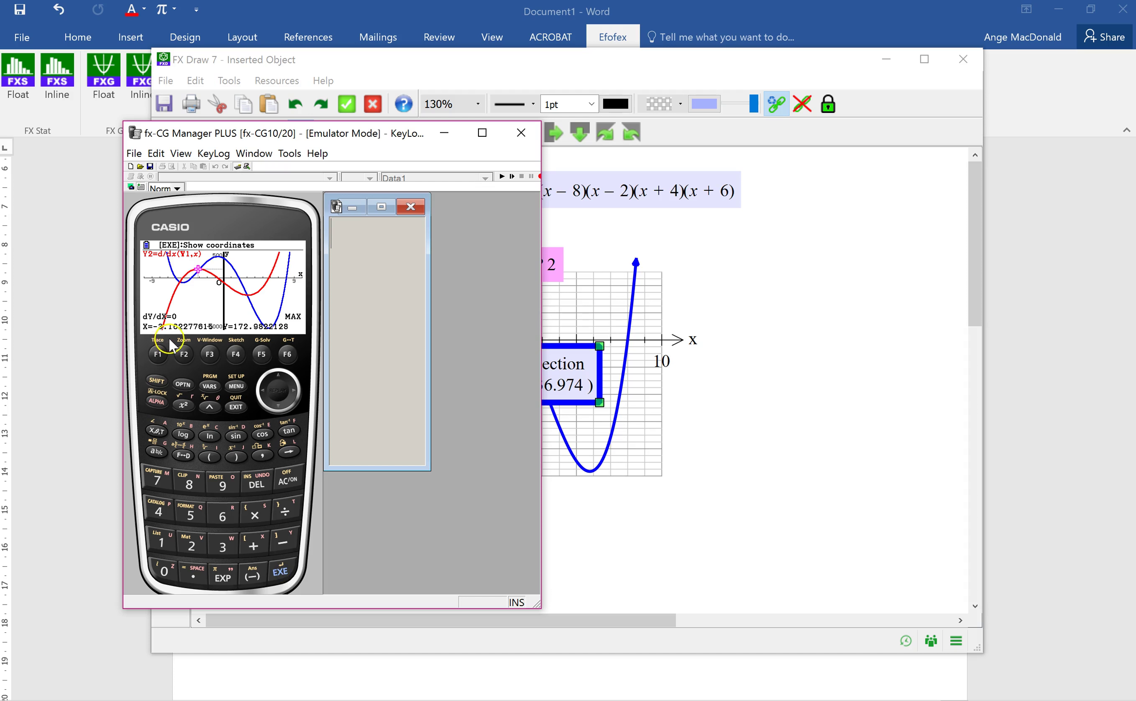
left_click(646, 547)
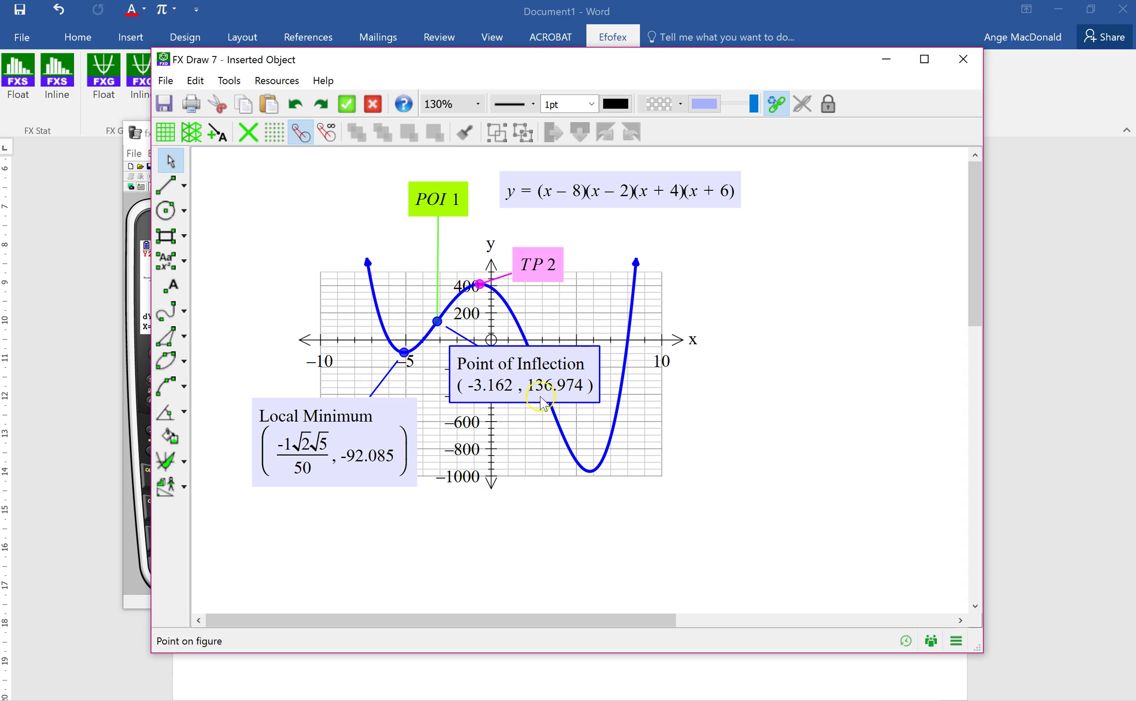
Calculate Y1 at x = -3.162 with G-Solv Y-CAL on the calculator emulator and compare it with the inflection label in FX Draw.
left_click(137, 560)
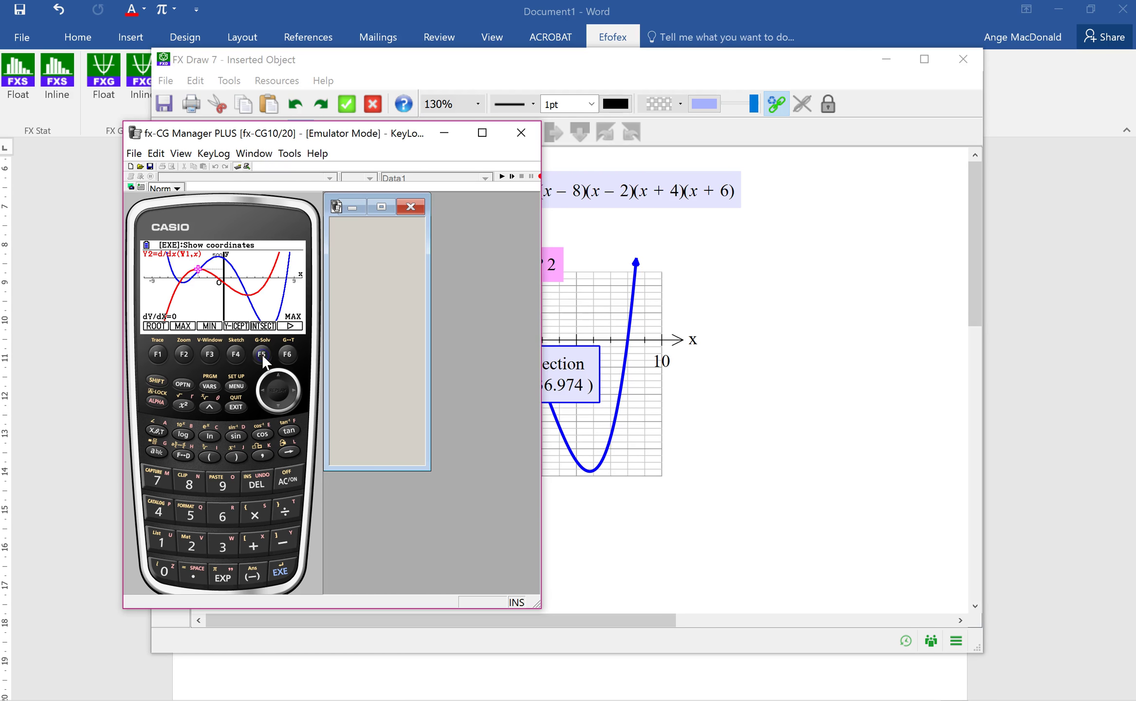
left_click(290, 354)
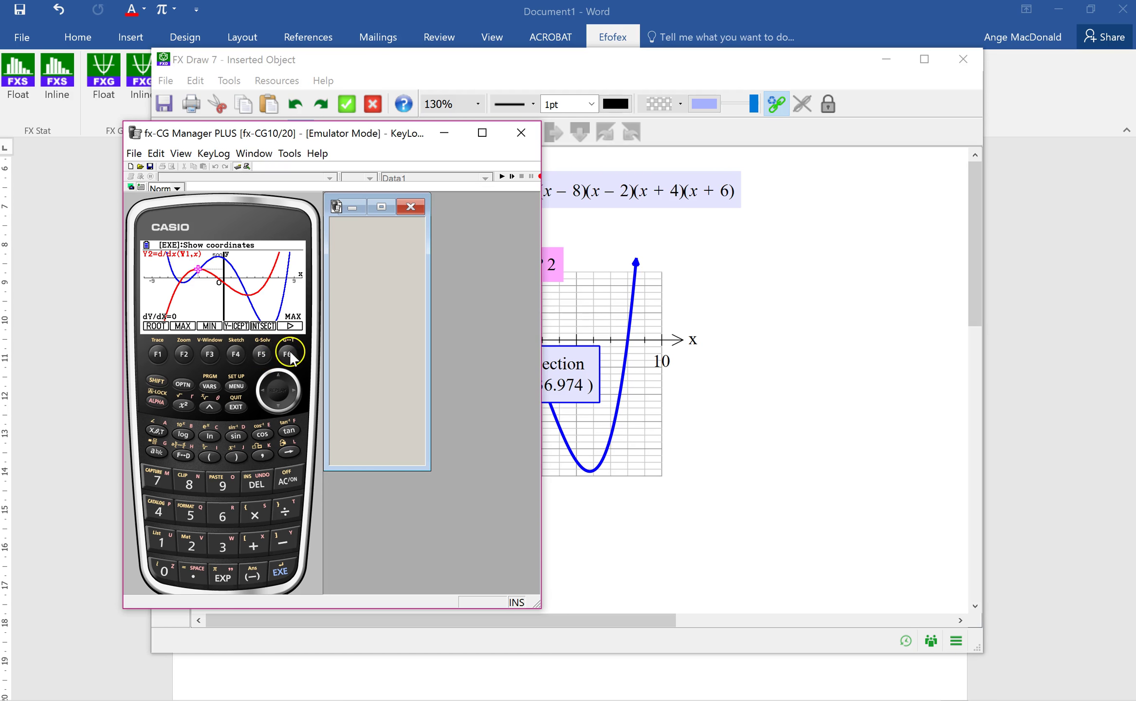
left_click(156, 354)
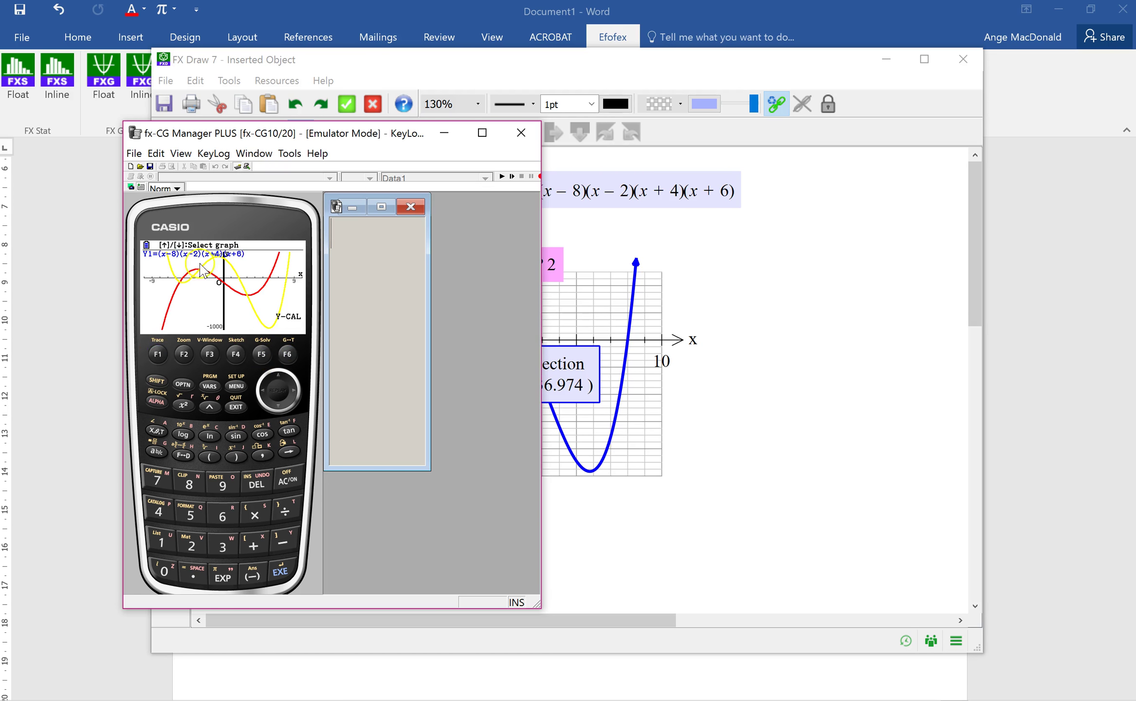
left_click(281, 572)
left_click(251, 573)
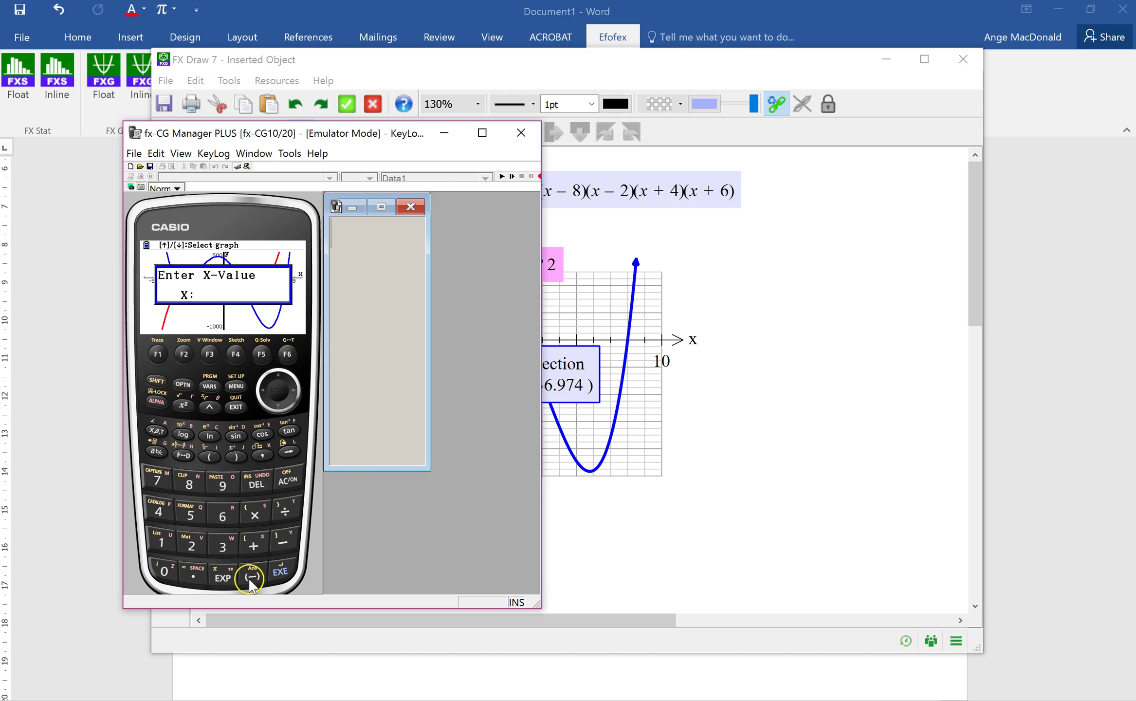
left_click(227, 551)
left_click(193, 575)
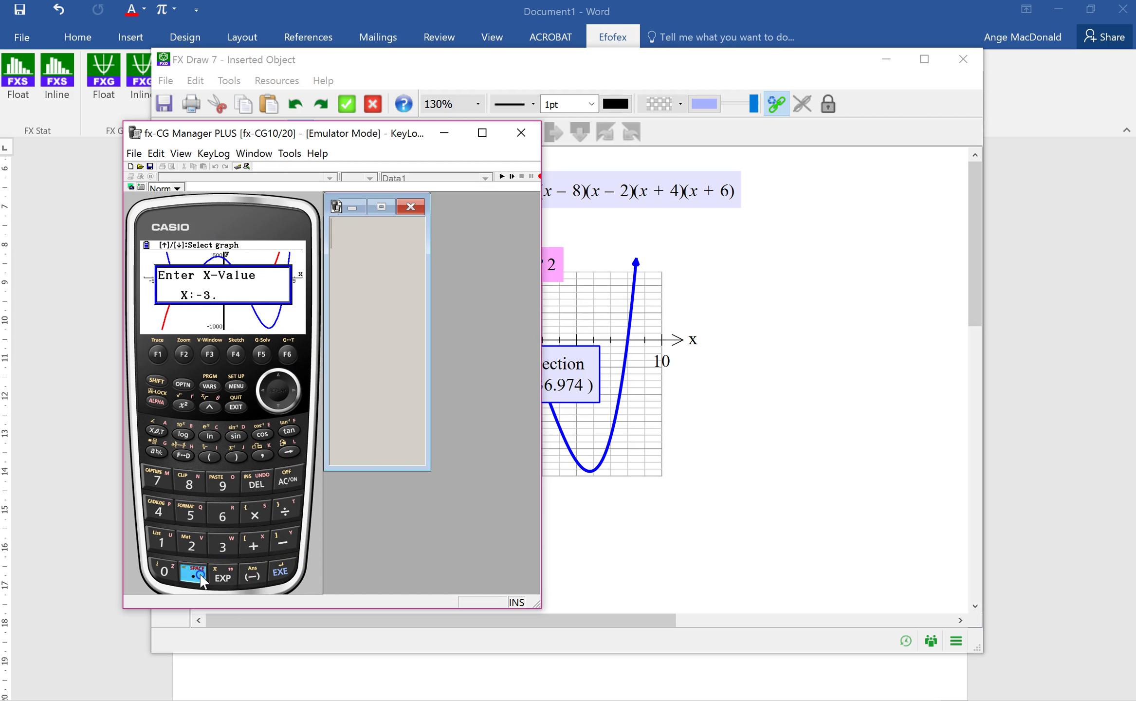
left_click(653, 525)
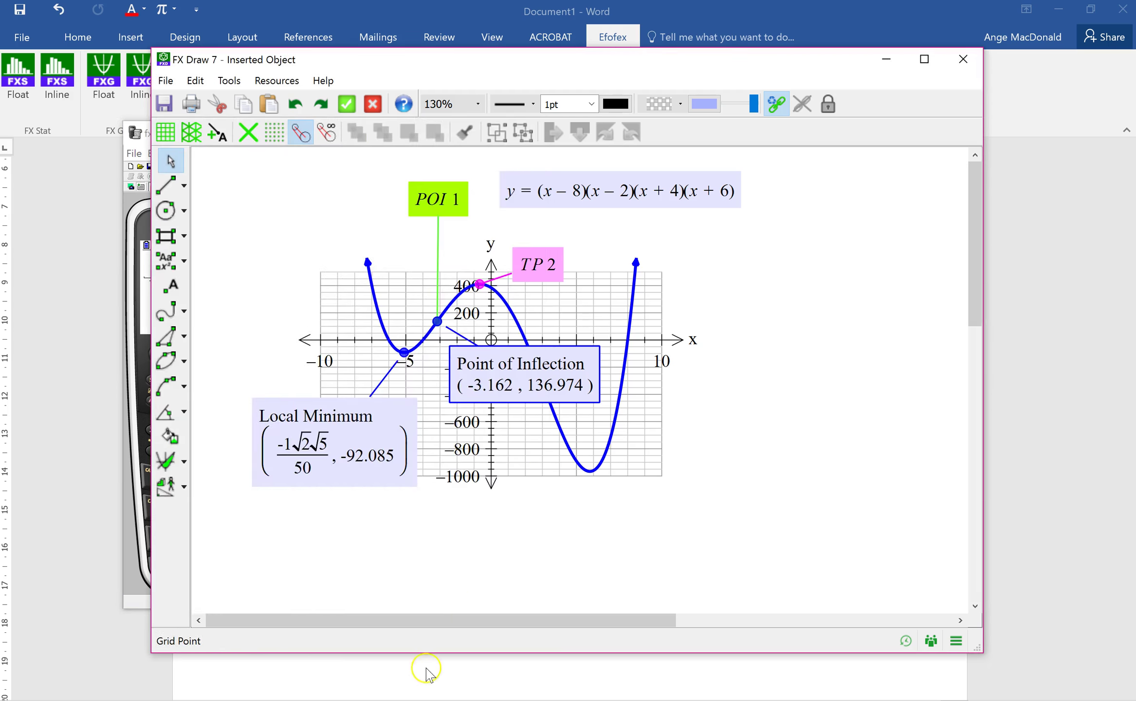
key("alt+Tab")
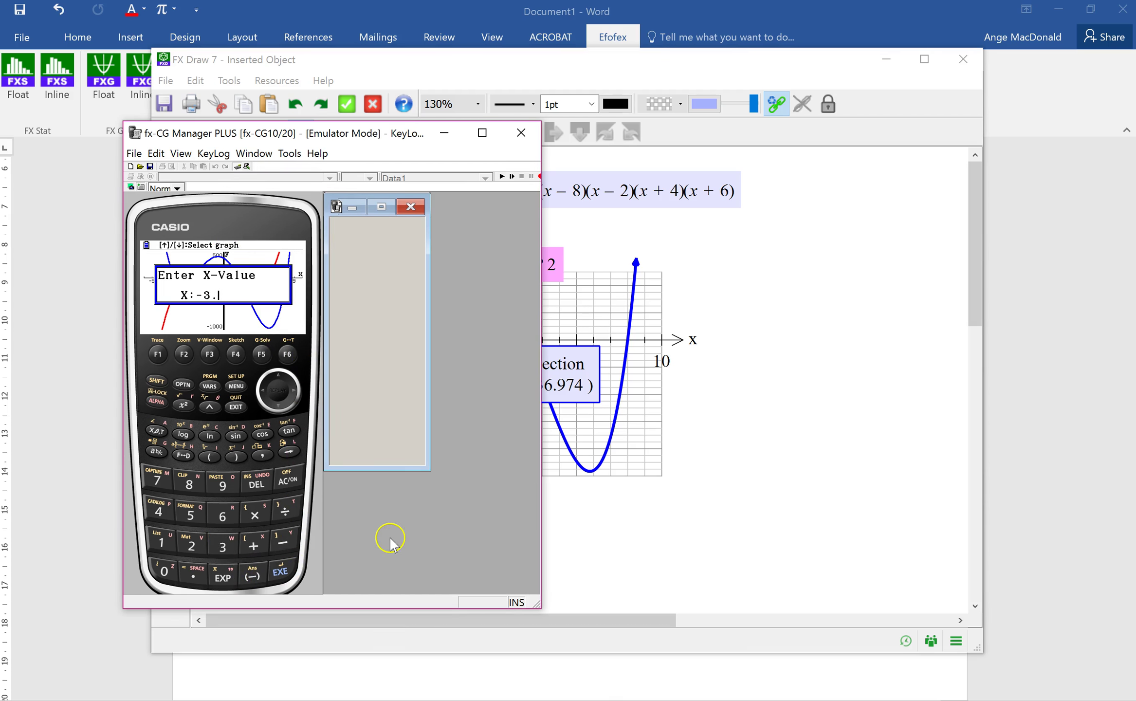
left_click(163, 549)
left_click(222, 516)
left_click(202, 545)
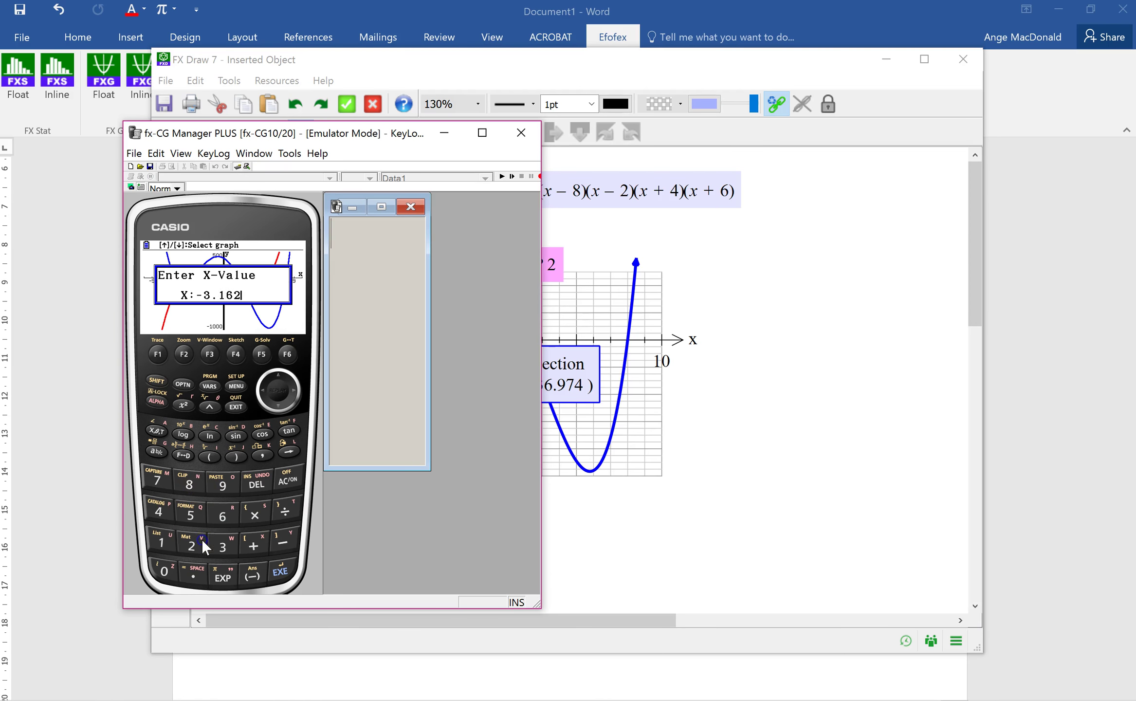
left_click(282, 573)
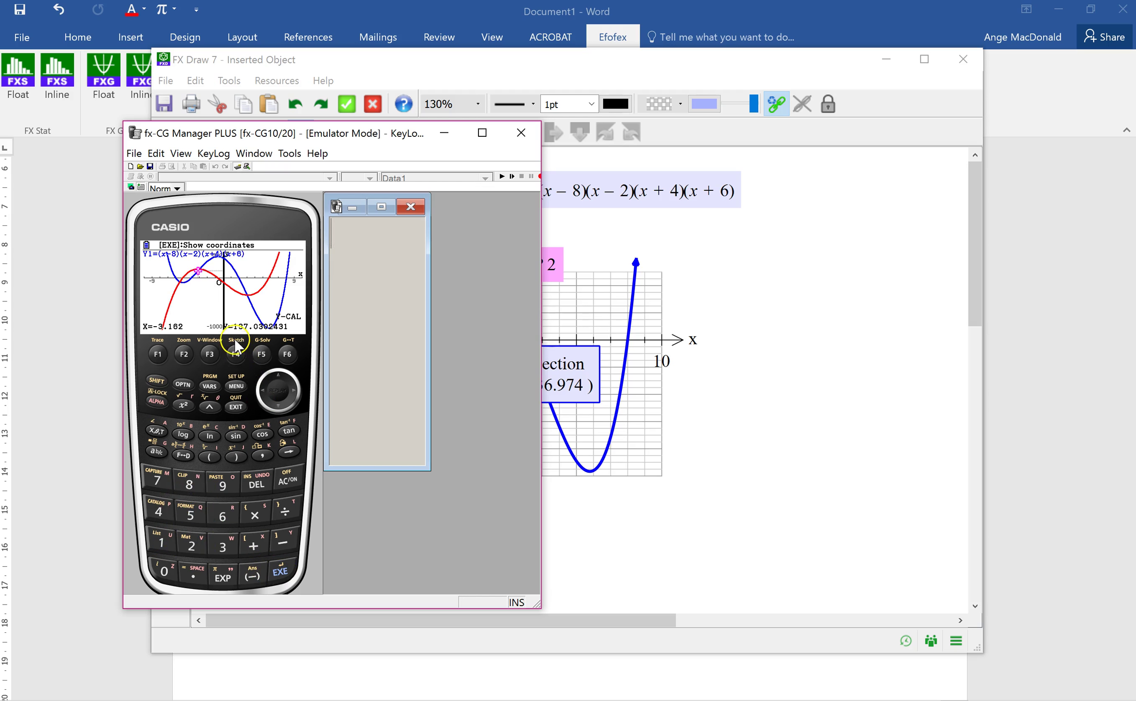
left_click(727, 515)
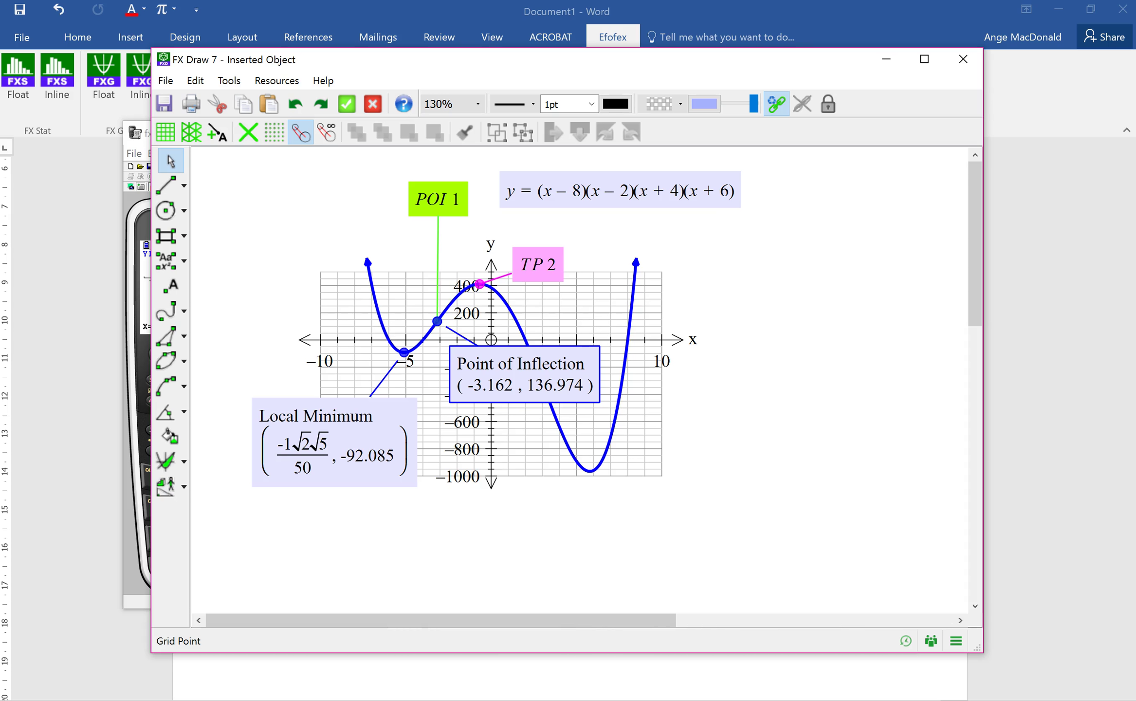
Switch to the Desmos graph in Chrome and start an empty expression line below the labelled turning point.
mouse_move(755, 700)
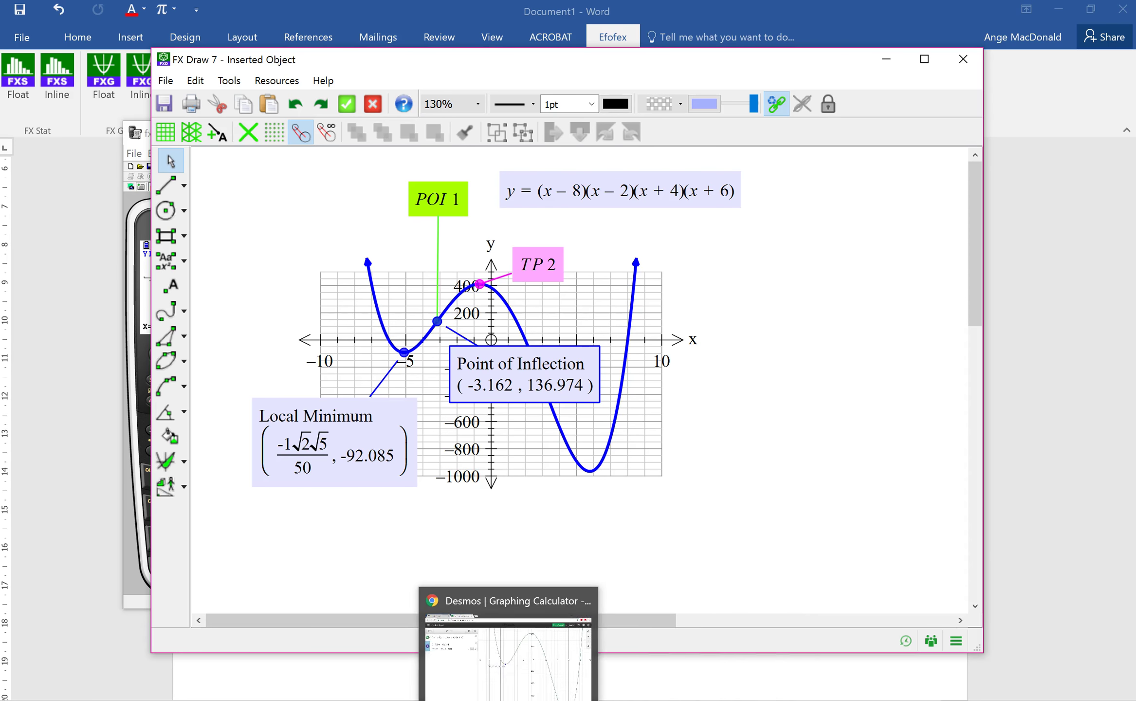
left_click(519, 695)
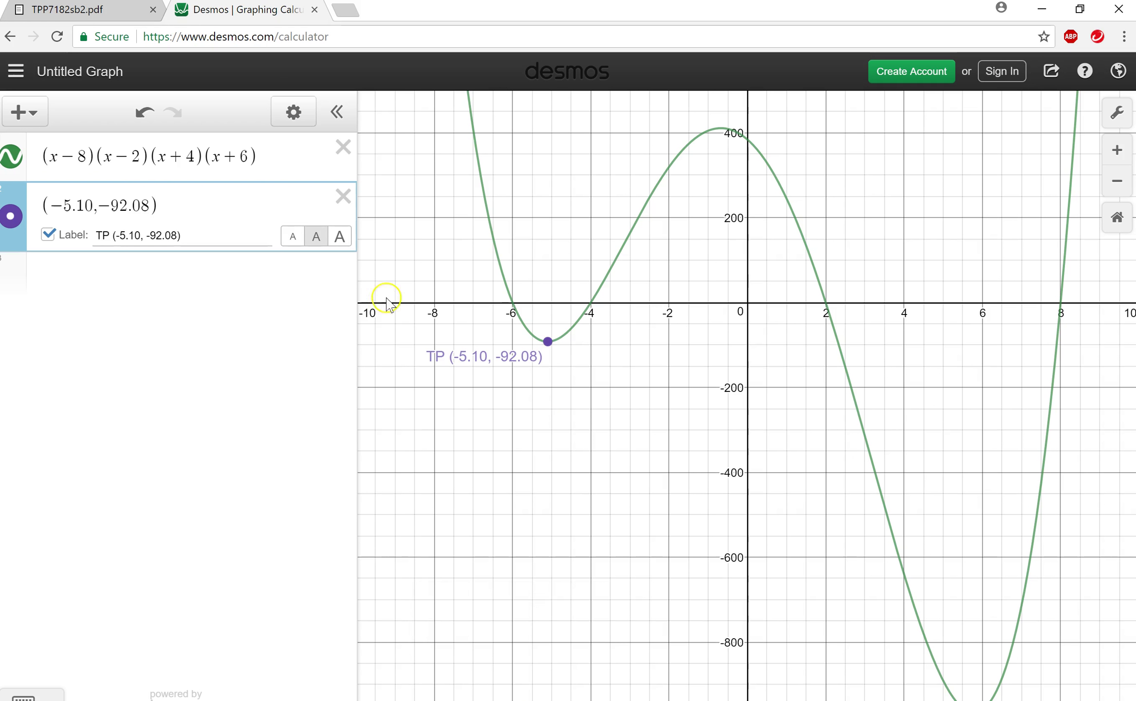
left_click(179, 275)
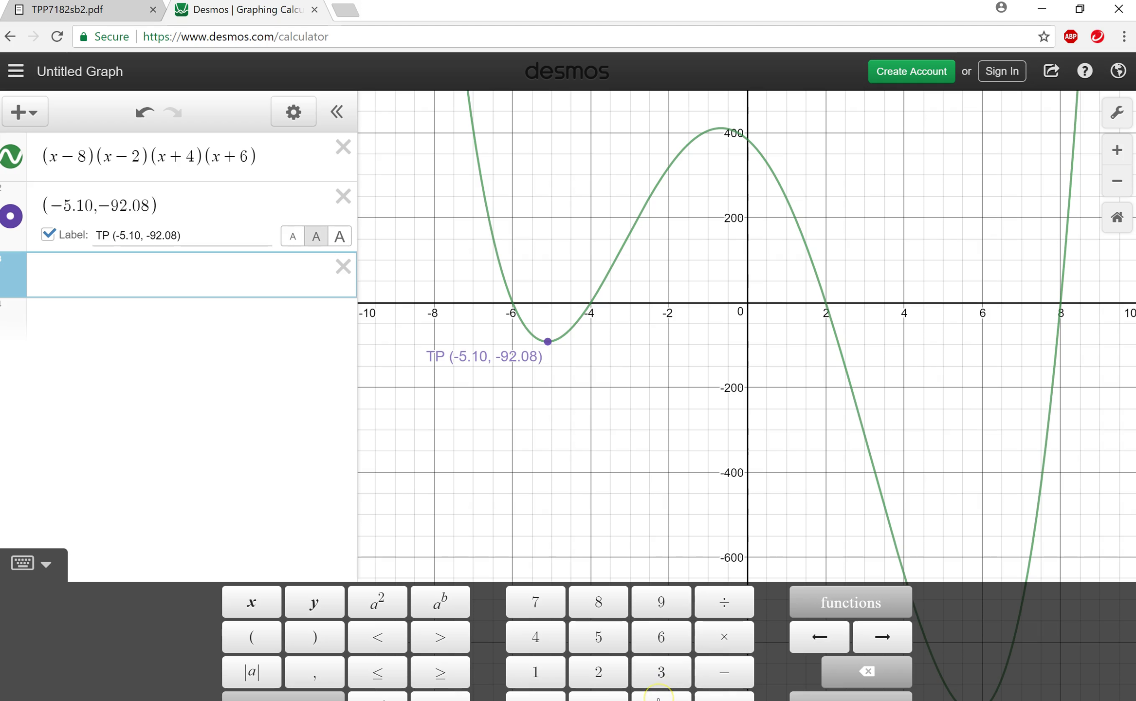
Return to FX Draw, turn off Show Grid in the graph's properties, and deselect the graph.
key("alt+Tab")
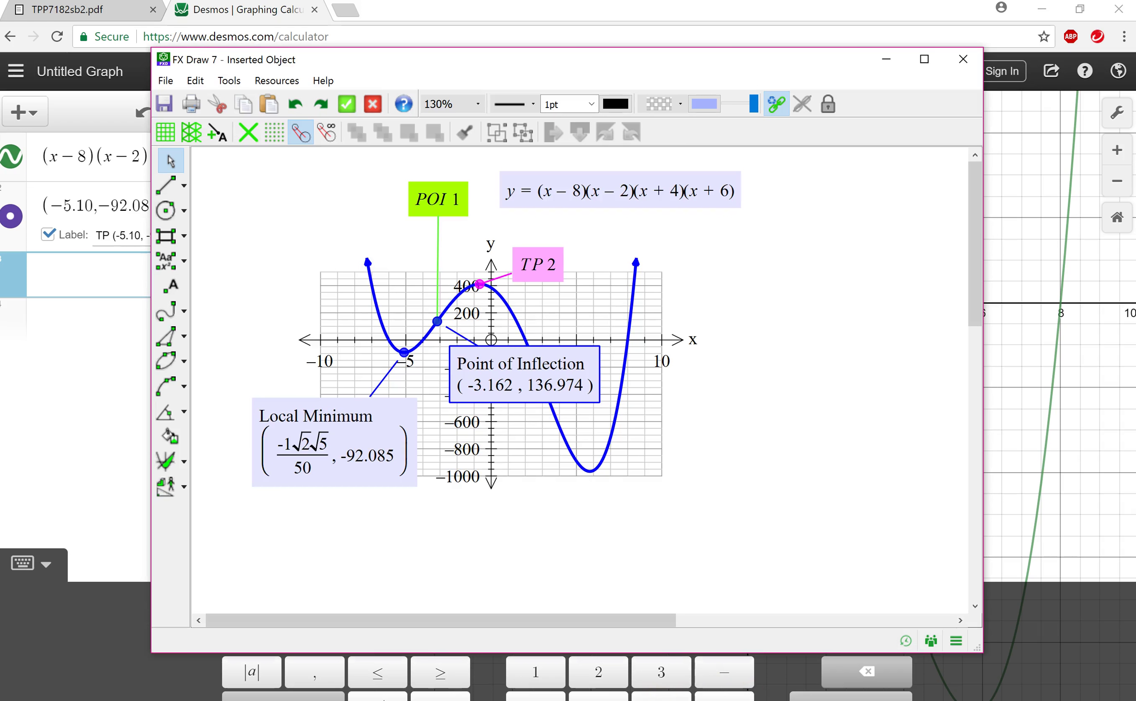
double_click(524, 444)
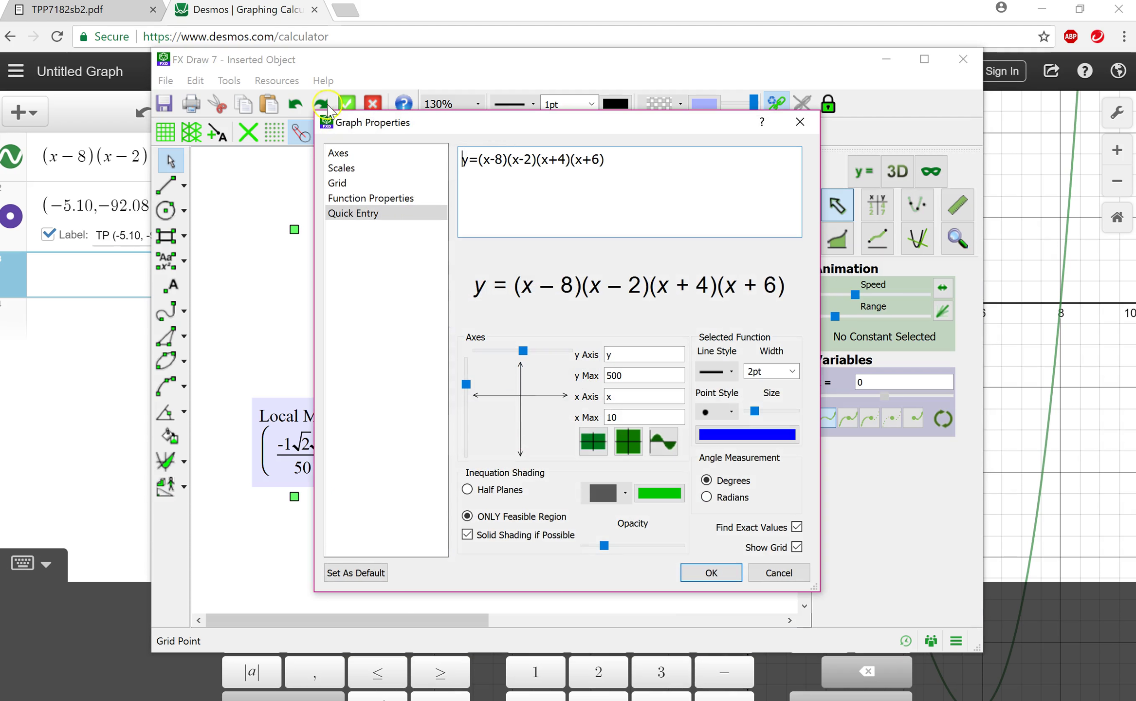
left_click(338, 183)
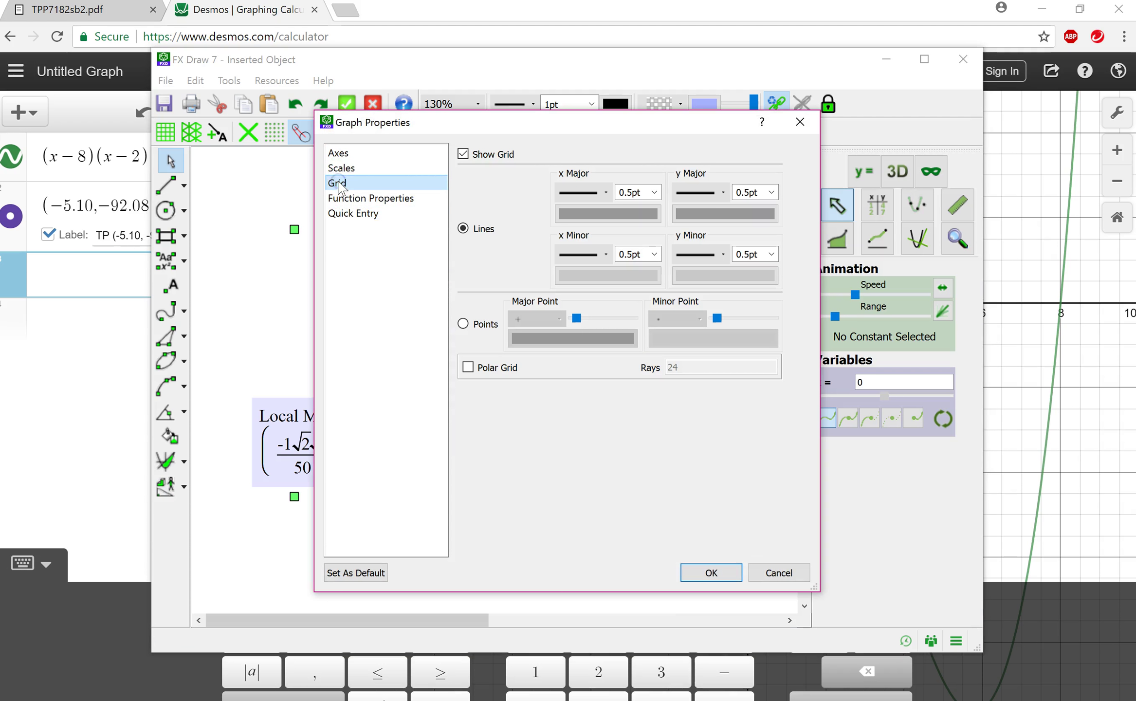
left_click(463, 153)
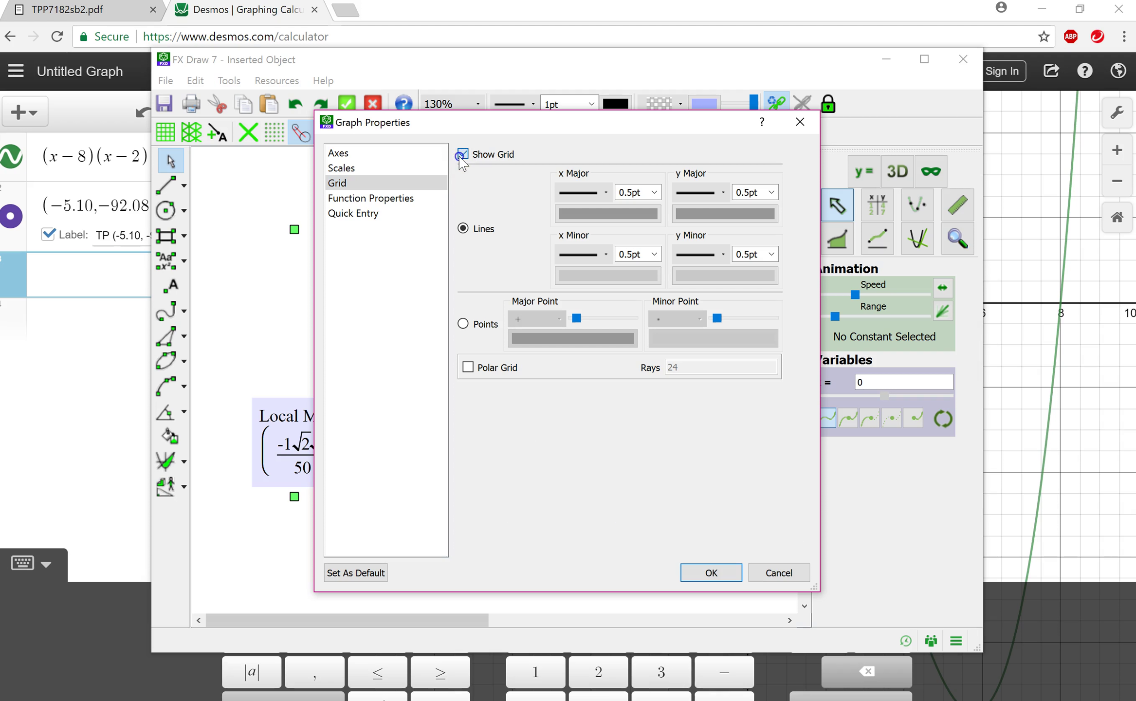
left_click(713, 573)
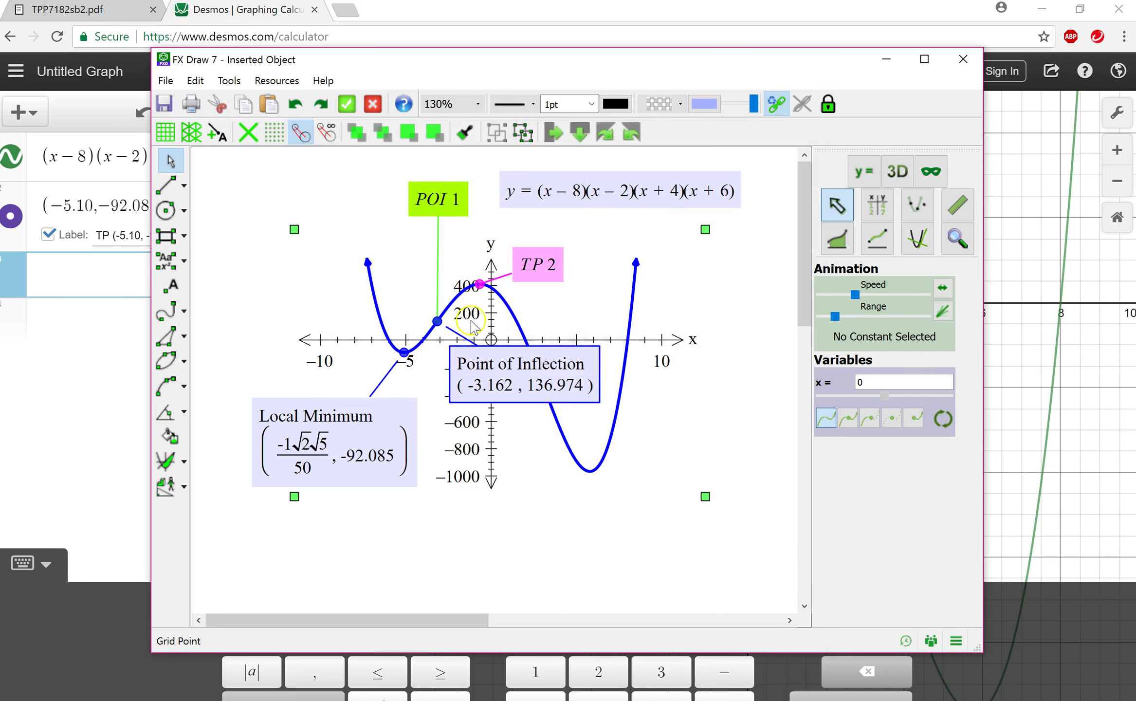
left_click(661, 525)
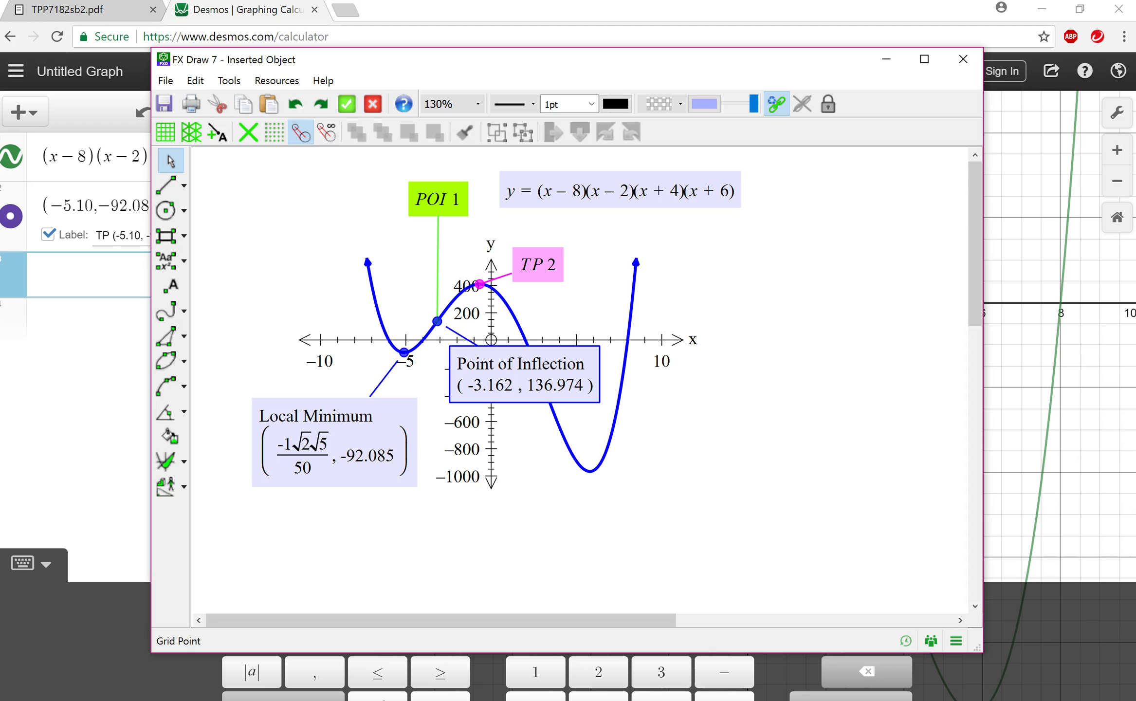
Accept the FX Draw edits to update the embedded graph, and switch to Document1 in Word.
left_click(71, 458)
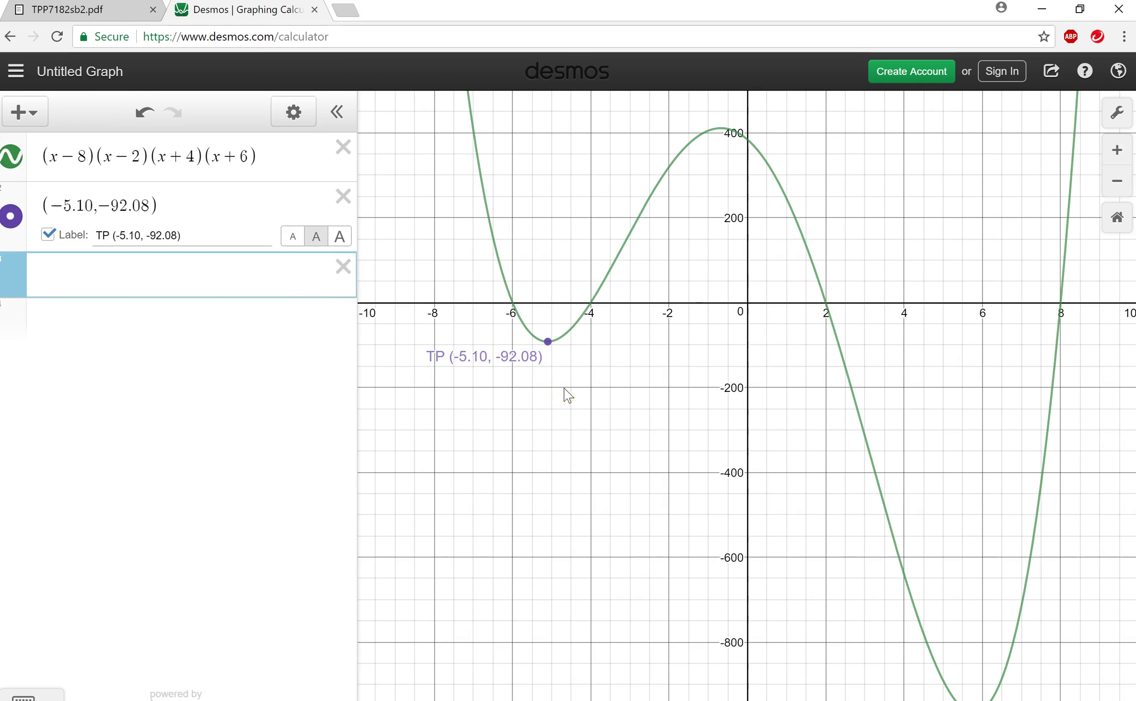
key("alt+Tab")
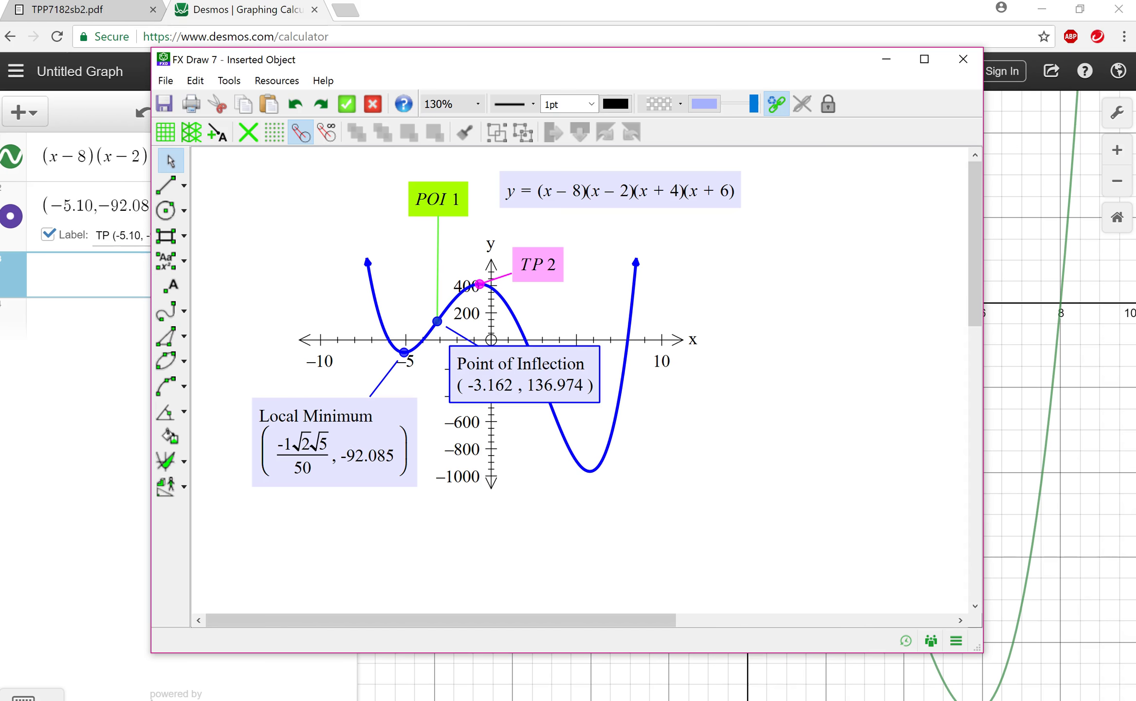
left_click(347, 105)
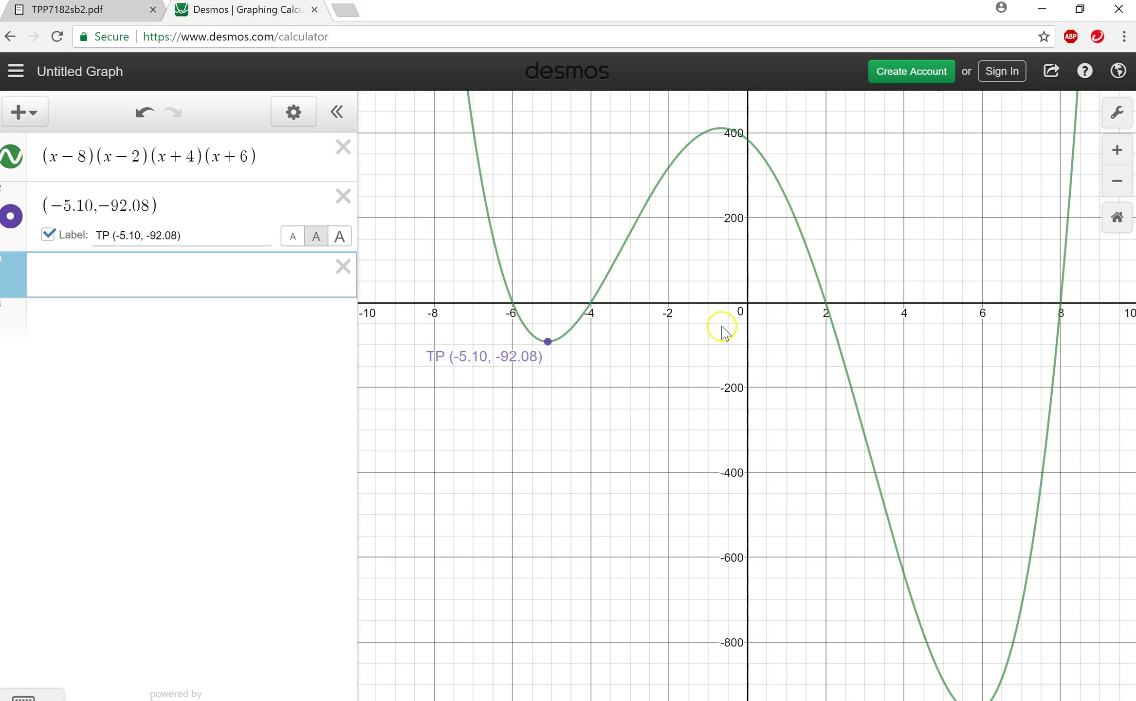
left_click(592, 700)
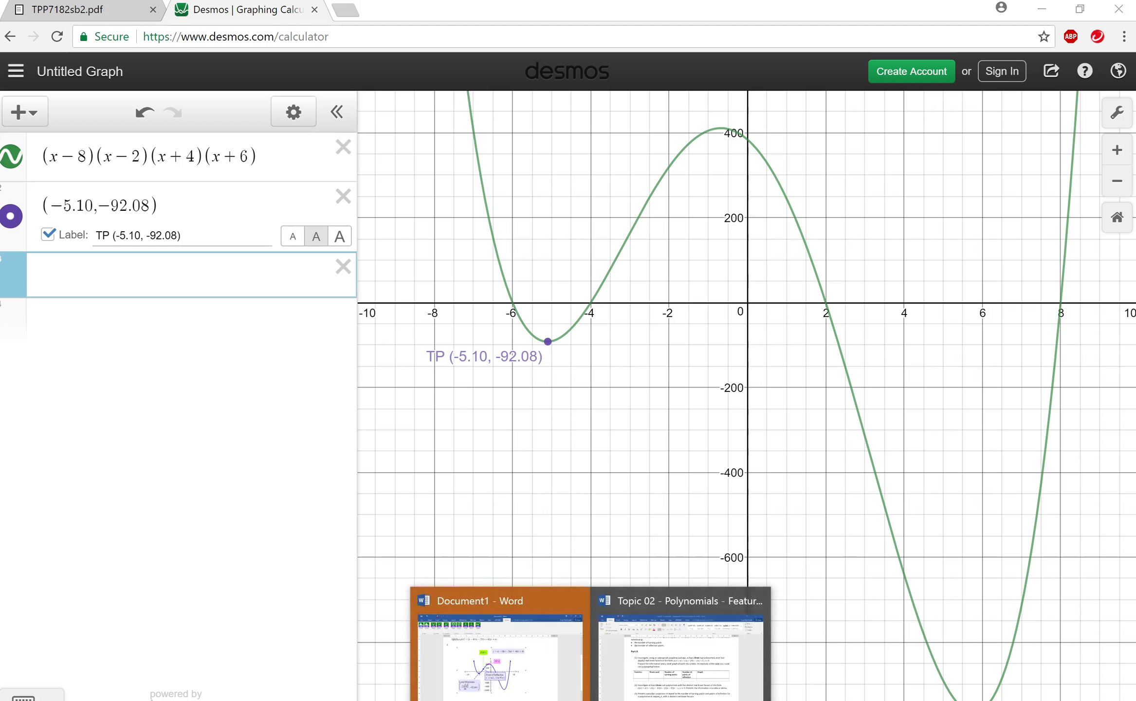
left_click(550, 674)
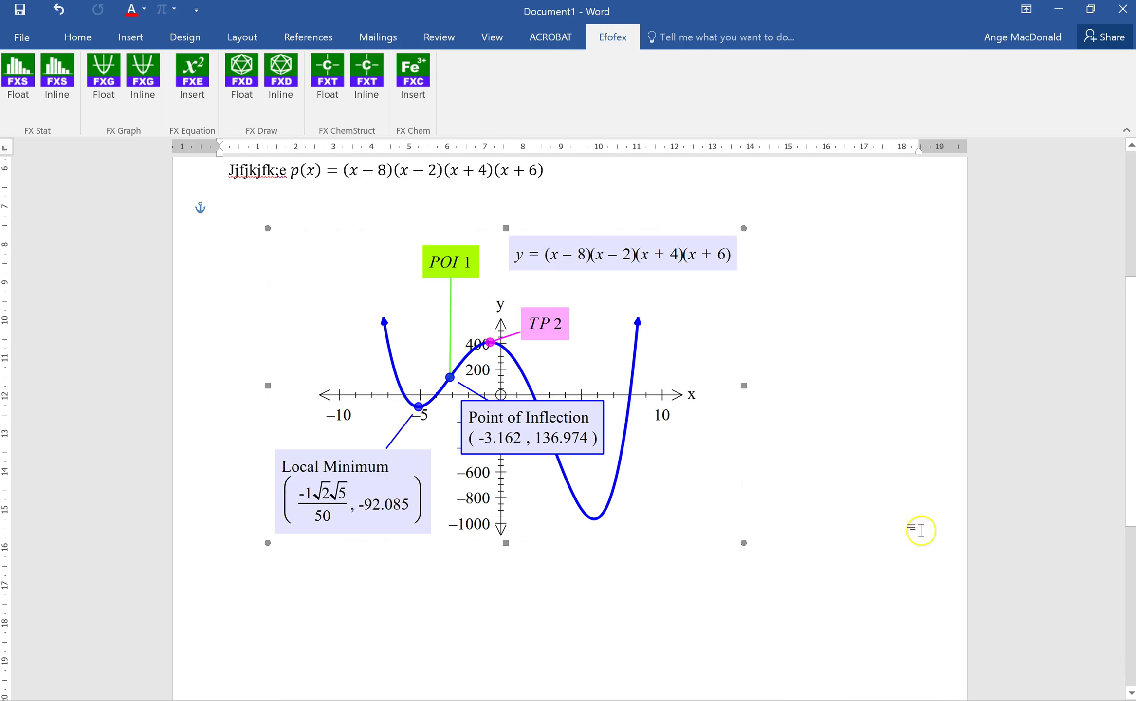